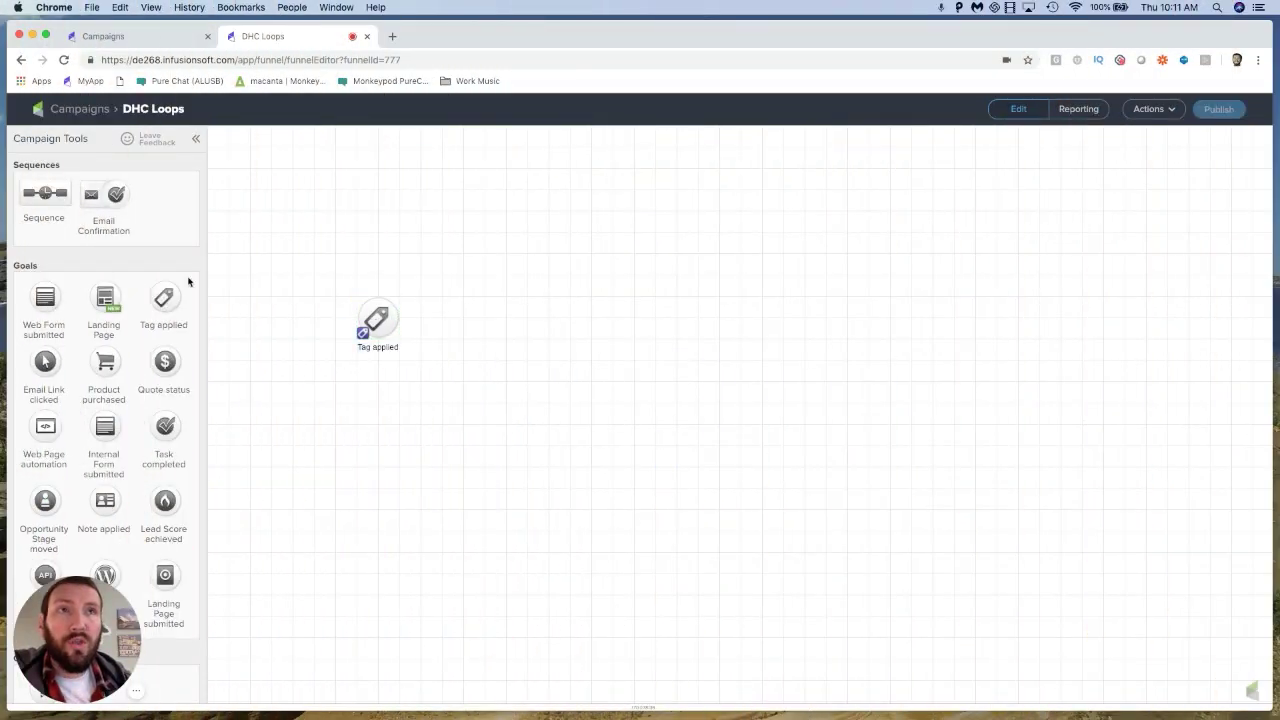
Step: Add a second Tag applied goal with a sequence between, naming the goals Start and Stop
{"action": "left_click_drag", "start_coordinate": [155, 296], "coordinate": [645, 316]}
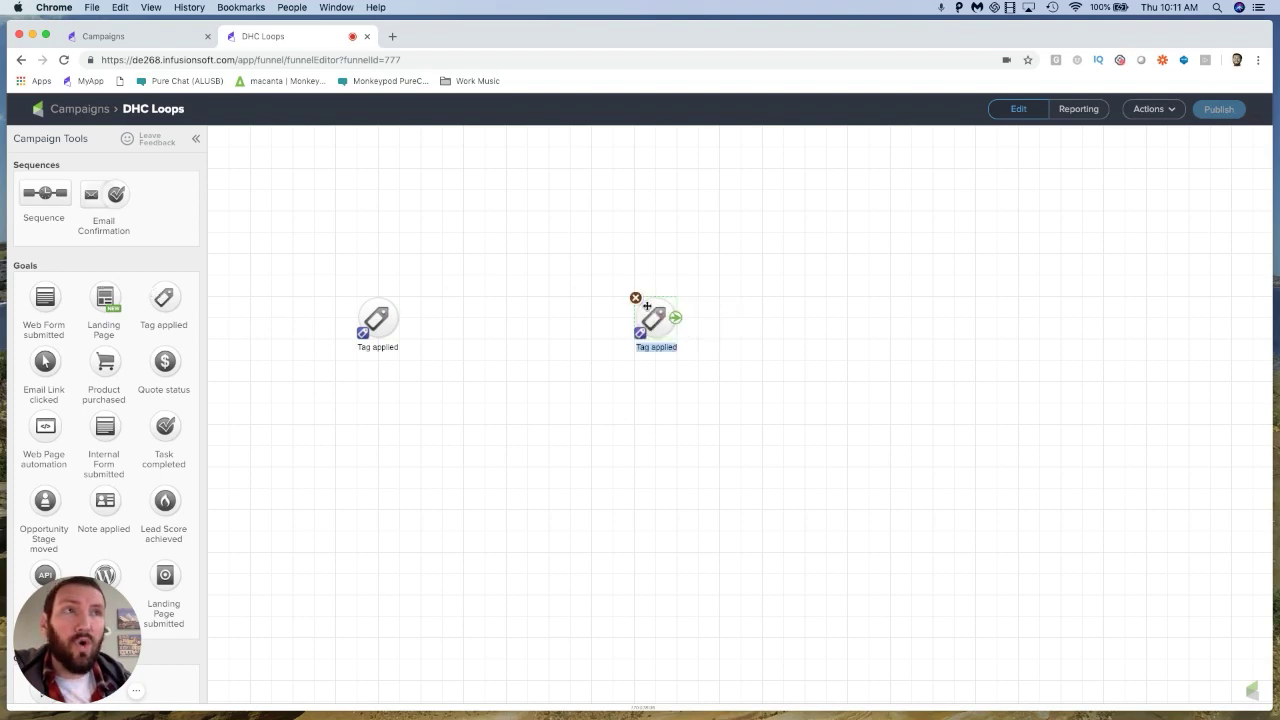
{"action": "left_click_drag", "start_coordinate": [44, 193], "coordinate": [488, 296]}
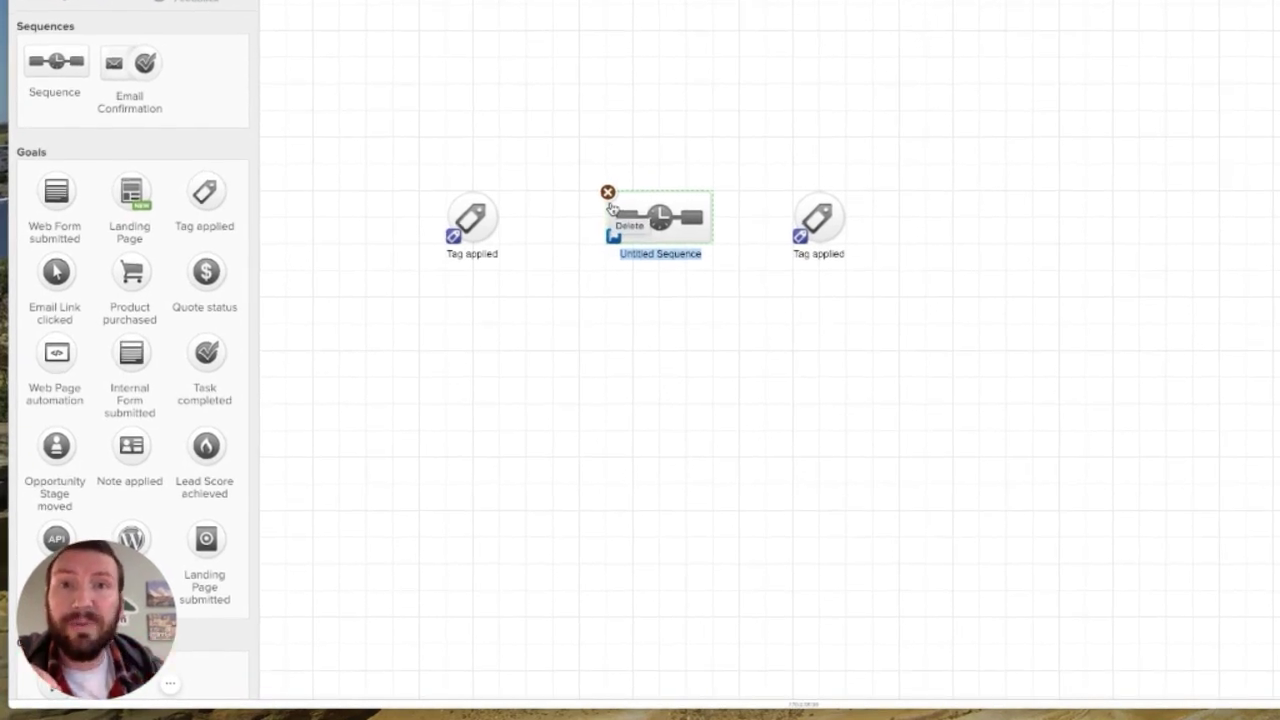
{"action": "left_click", "coordinate": [469, 255]}
{"action": "type", "text": "tart"}
{"action": "left_click", "coordinate": [515, 311]}
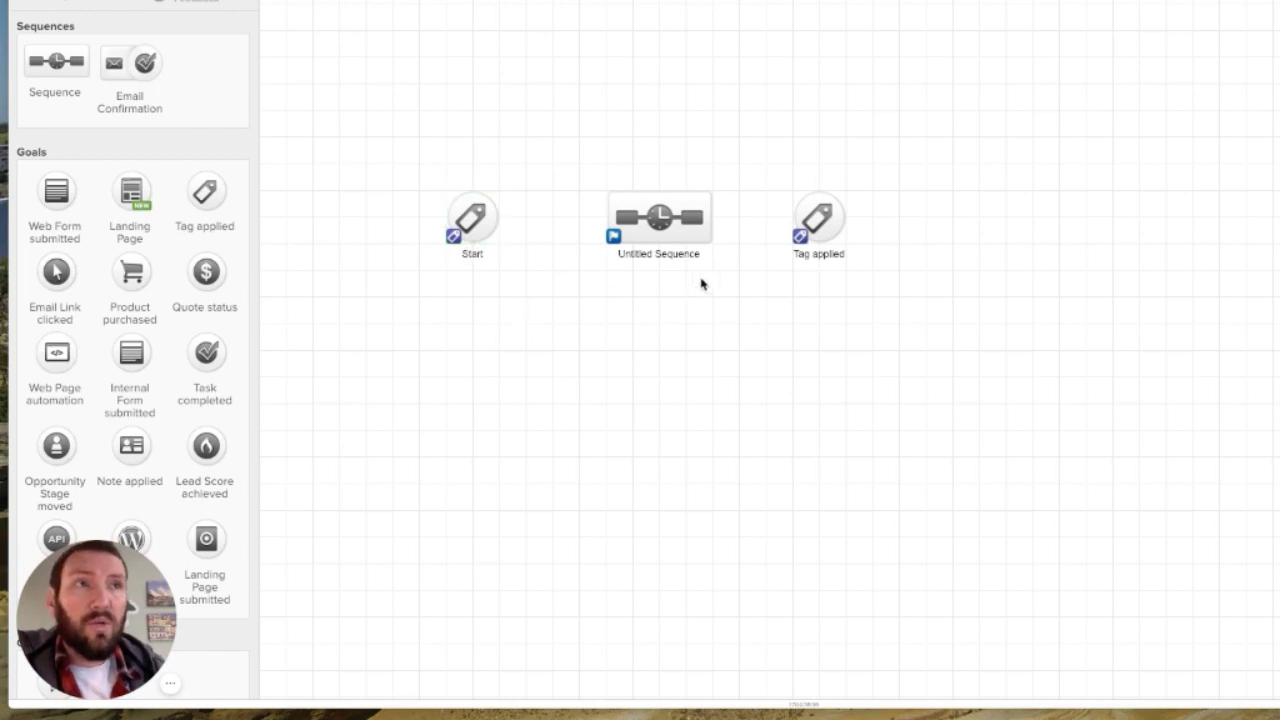
{"action": "left_click", "coordinate": [800, 255]}
{"action": "type", "text": "Stop"}
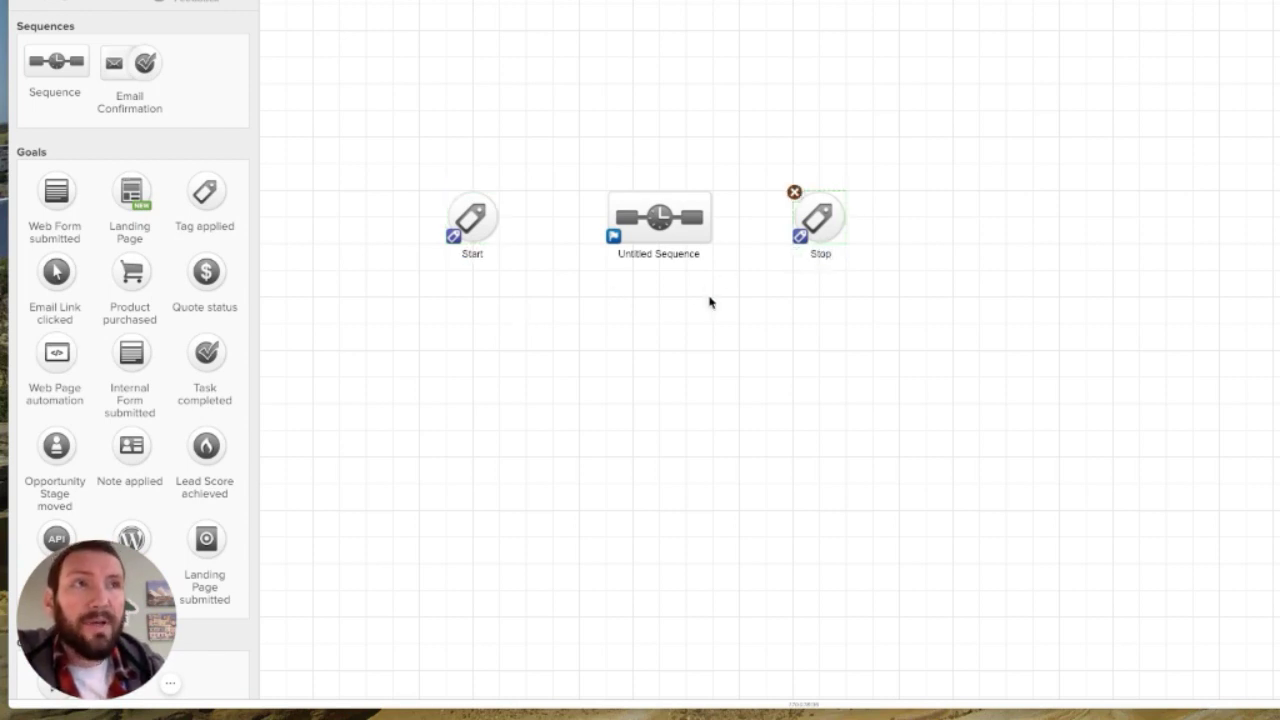
{"action": "left_click", "coordinate": [710, 302]}
Step: Name the sequence Repeat Process and connect Start → Repeat Process → Stop, tightening the spacing
{"action": "left_click", "coordinate": [669, 253]}
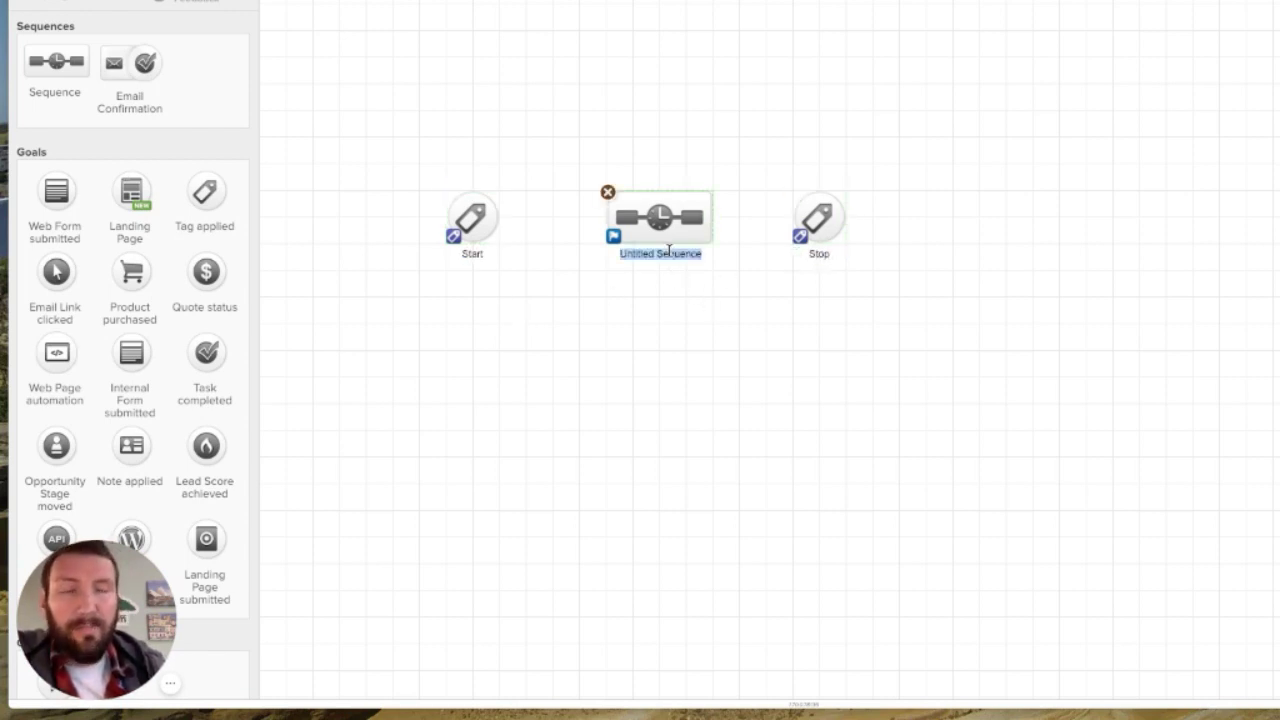
{"action": "type", "text": "Repeat Process"}
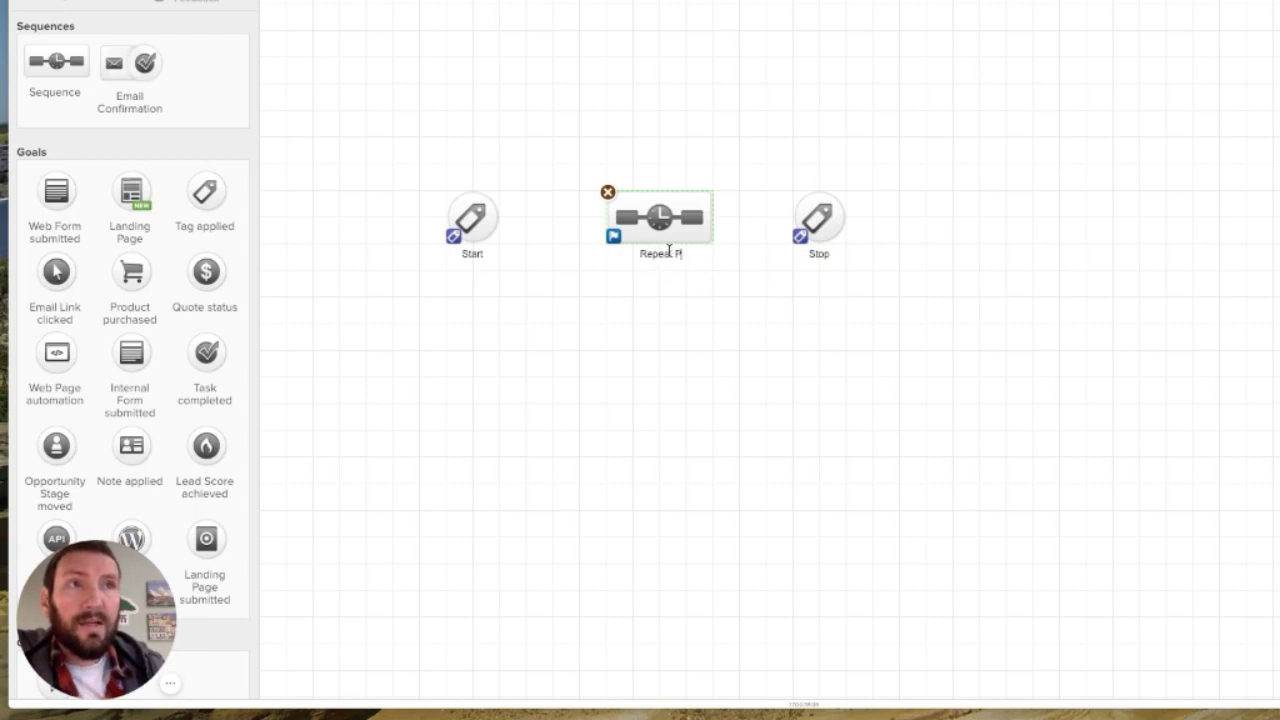
{"action": "left_click", "coordinate": [660, 274]}
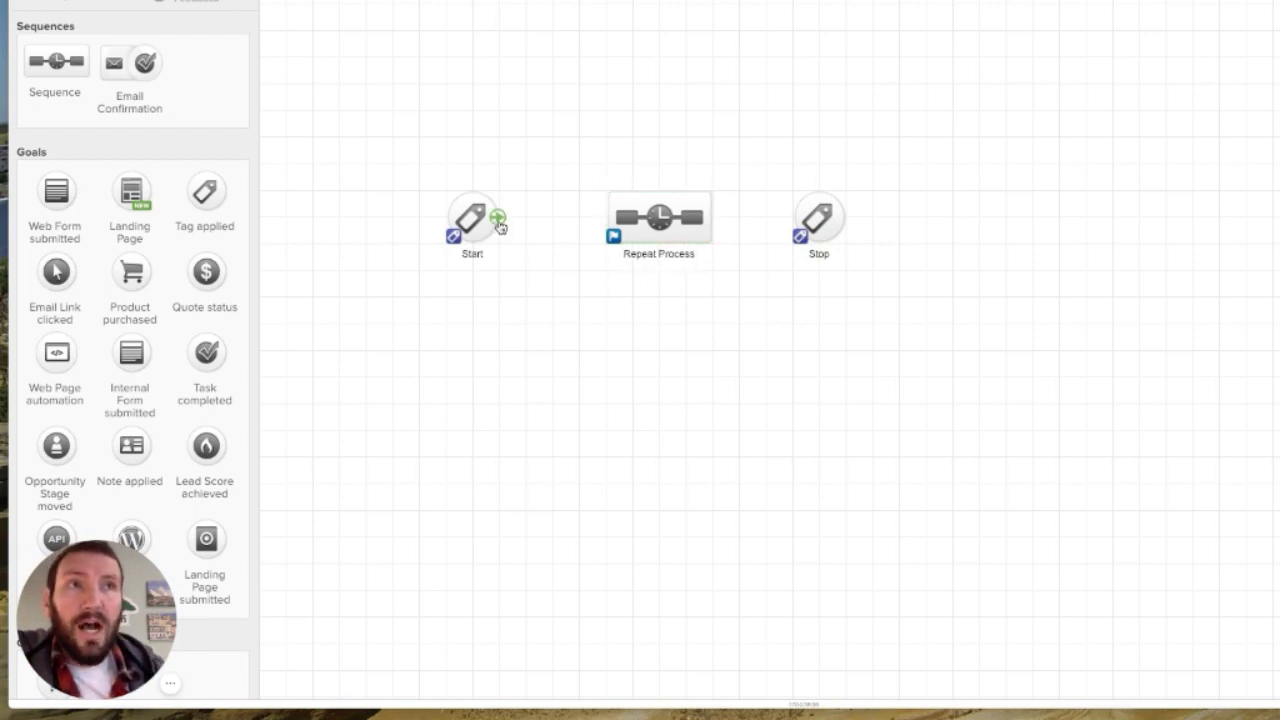
{"action": "left_click_drag", "start_coordinate": [497, 217], "coordinate": [812, 216]}
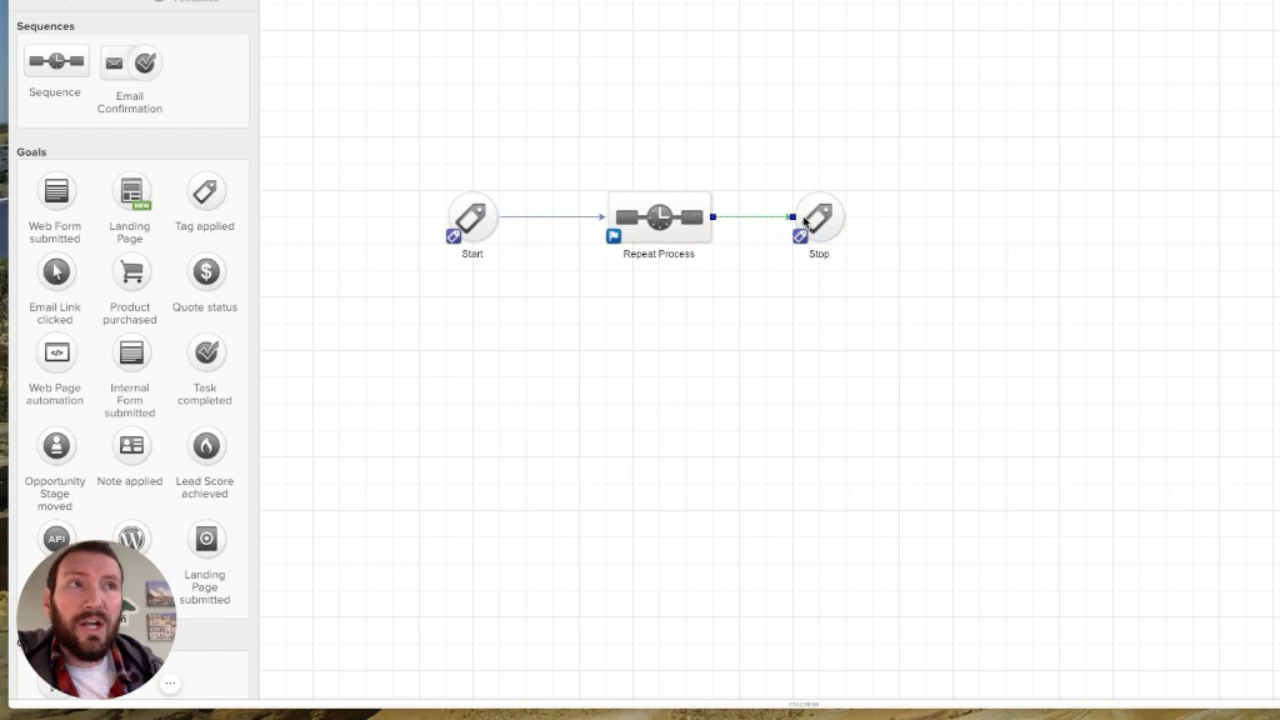
{"action": "left_click_drag", "start_coordinate": [477, 216], "coordinate": [503, 216]}
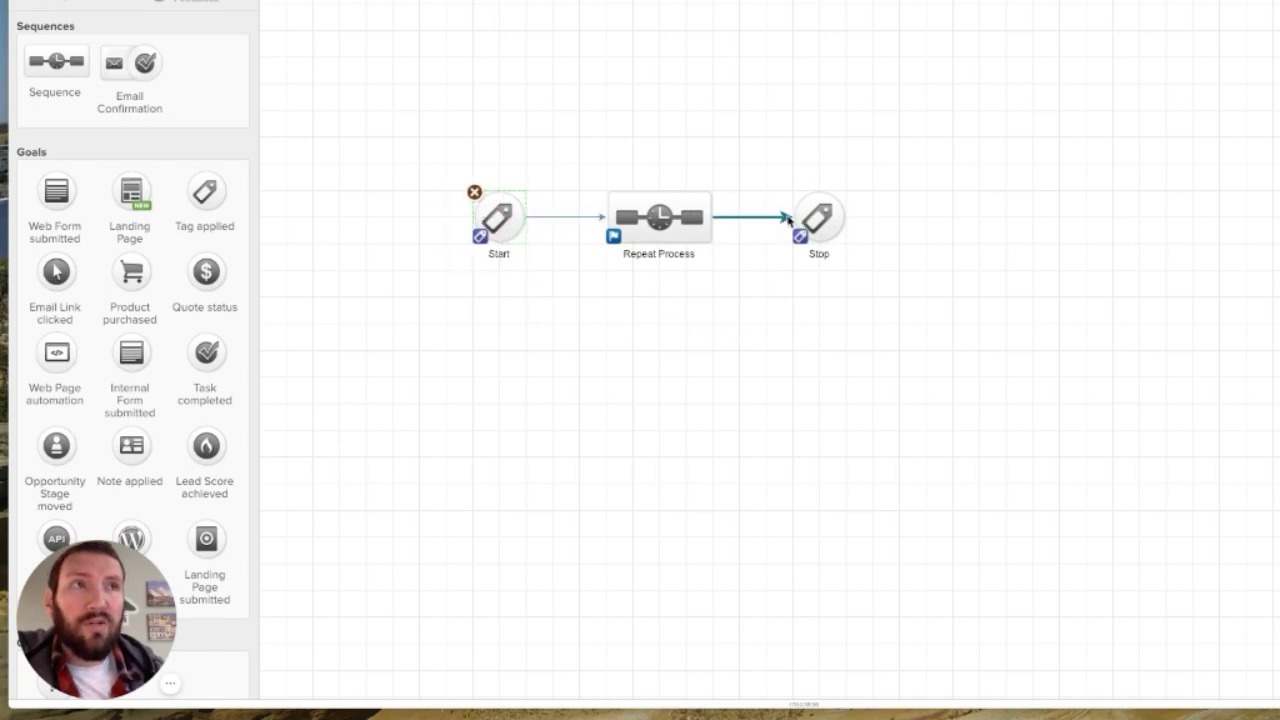
{"action": "left_click_drag", "start_coordinate": [818, 216], "coordinate": [791, 216]}
{"action": "left_click_drag", "start_coordinate": [478, 220], "coordinate": [505, 220]}
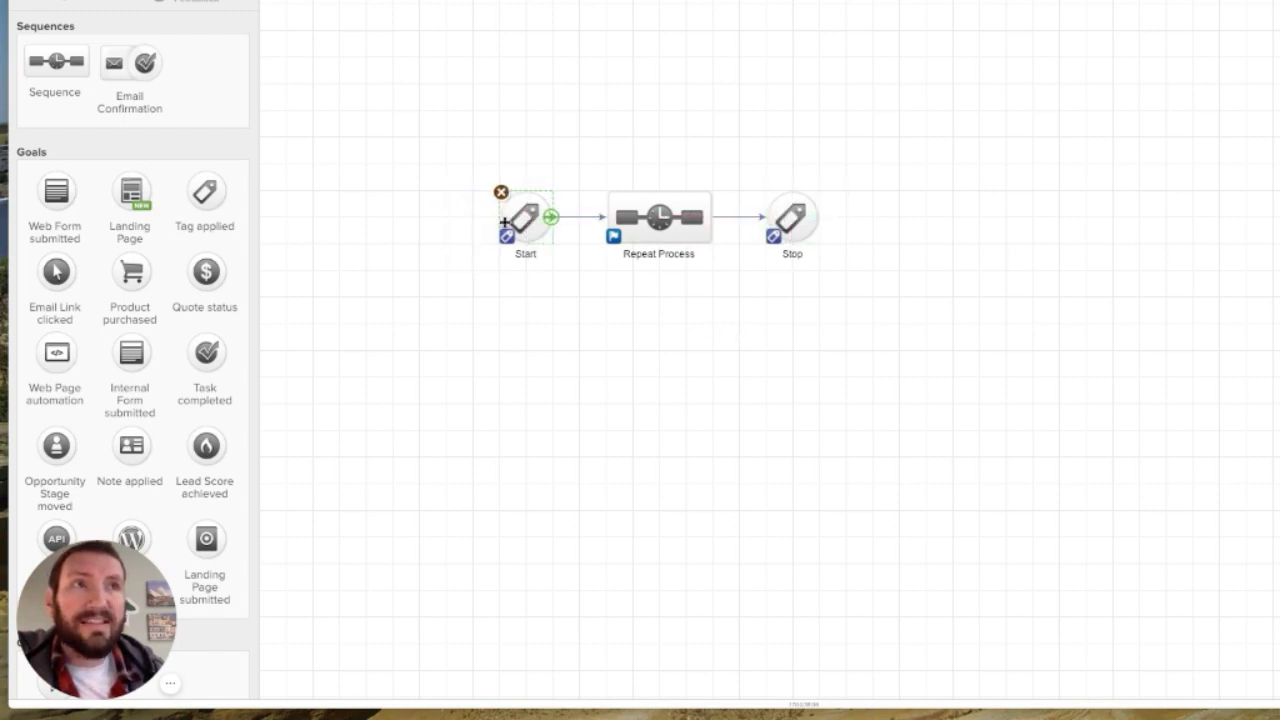
{"action": "left_click", "coordinate": [705, 305]}
{"action": "mouse_move", "coordinate": [791, 214]}
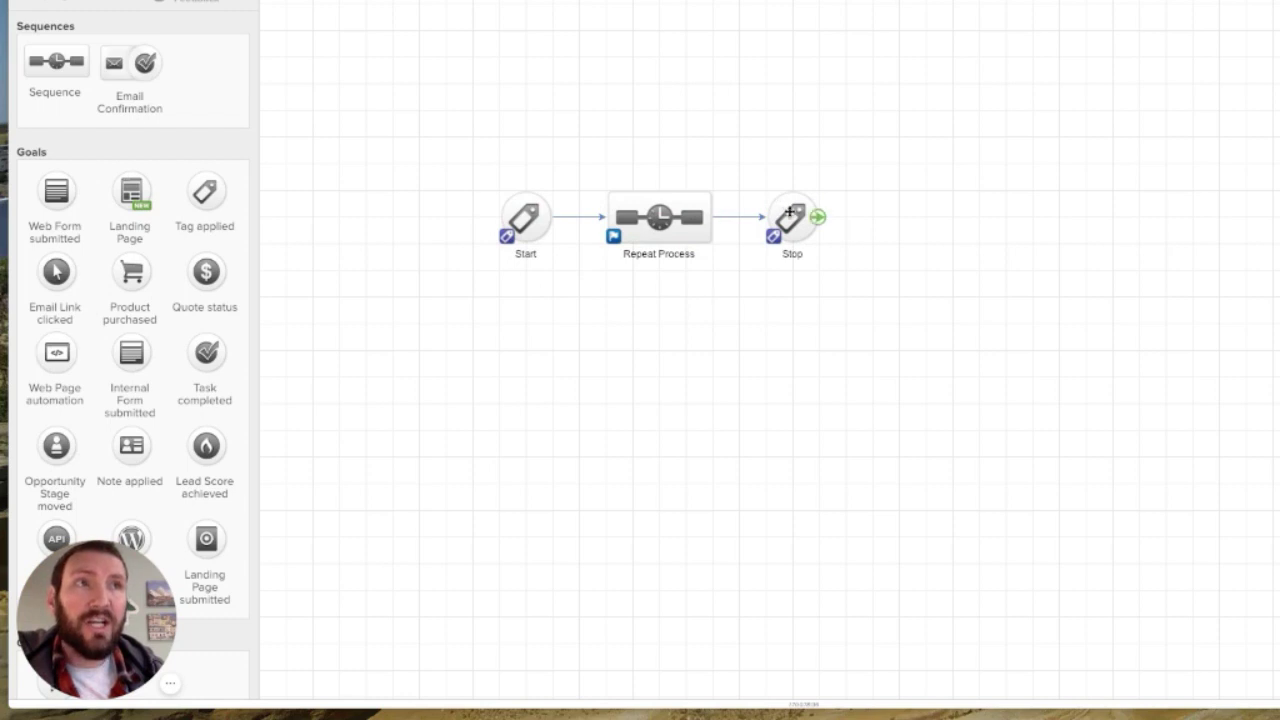
{"action": "mouse_move", "coordinate": [529, 207]}
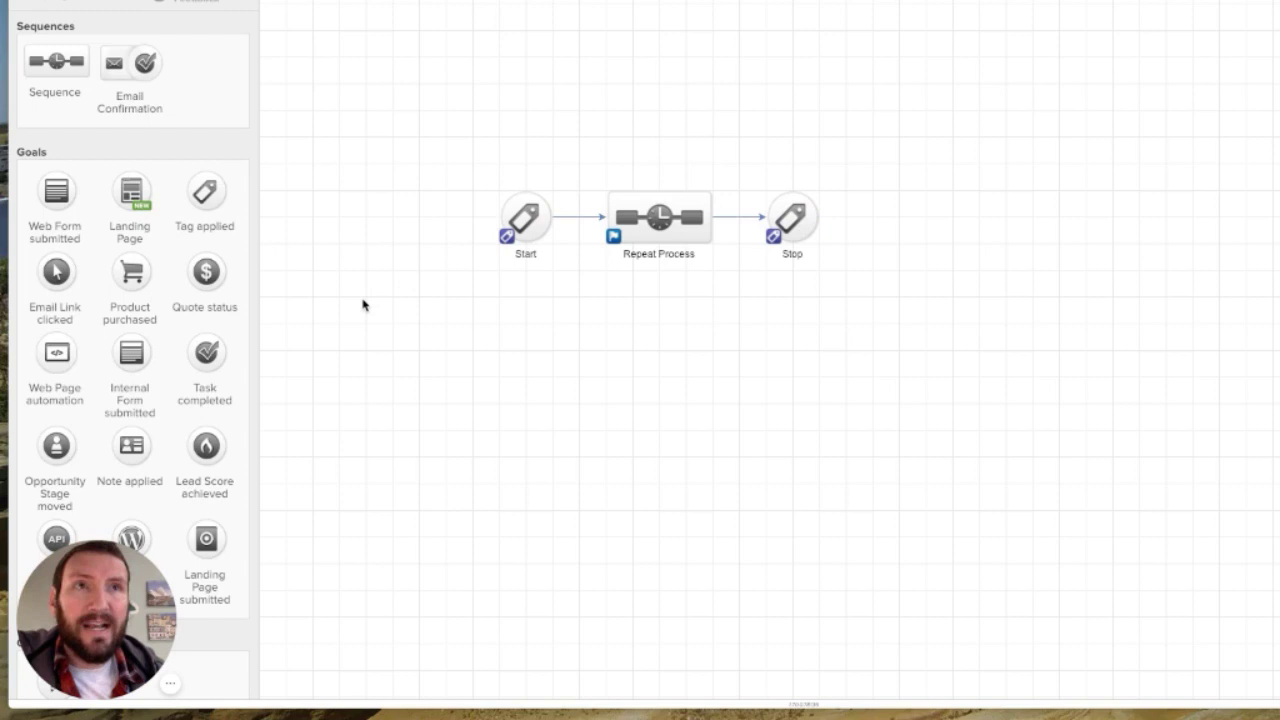
{"action": "left_click_drag", "start_coordinate": [88, 218], "coordinate": [519, 121]}
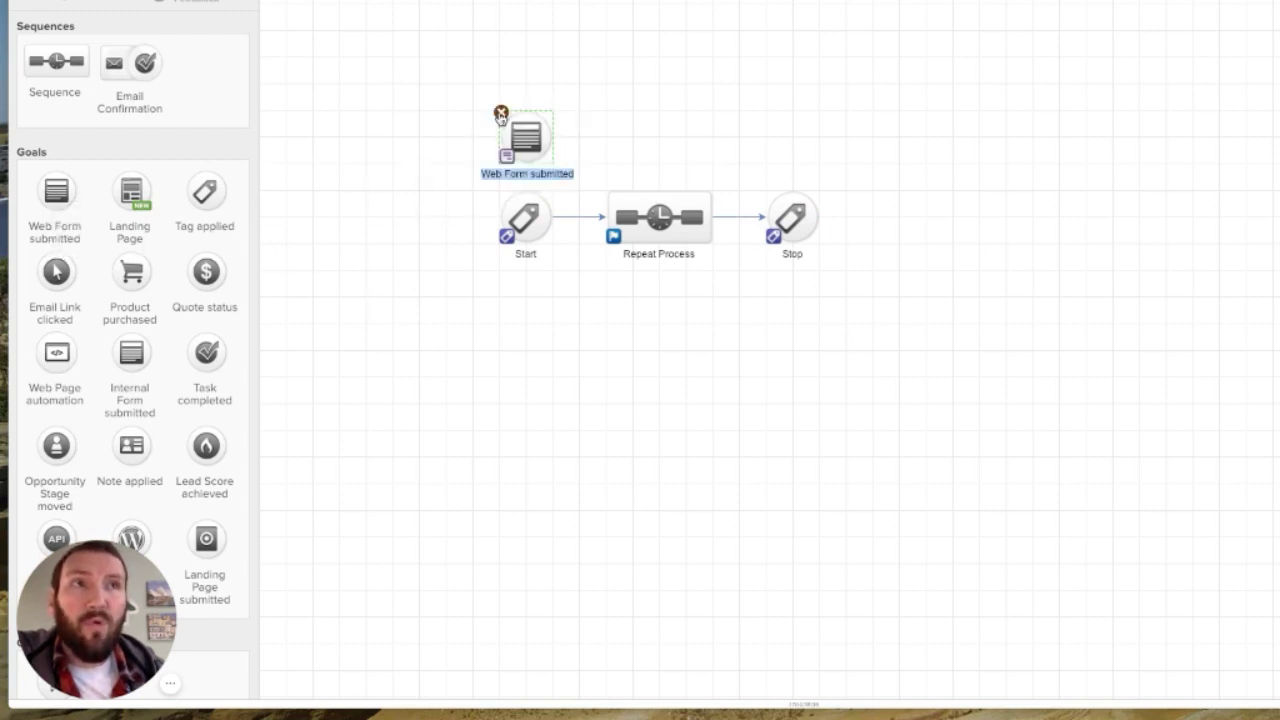
{"action": "right_click", "coordinate": [545, 140]}
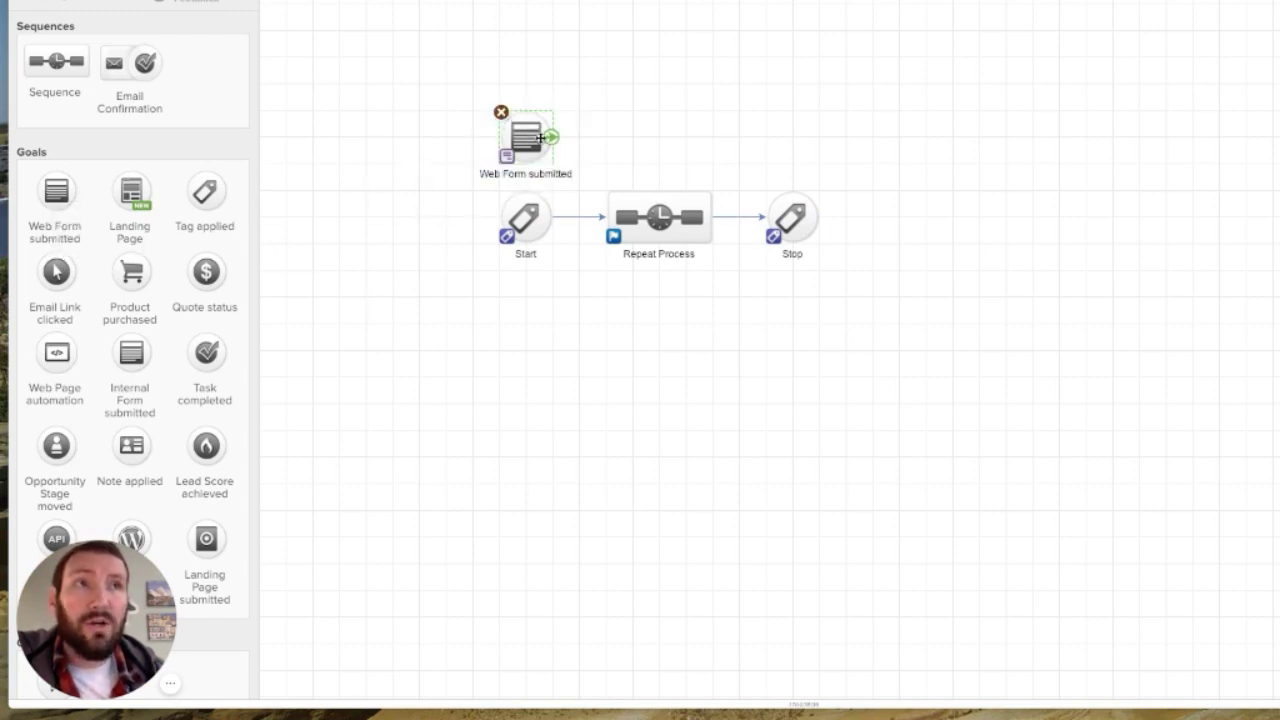
{"action": "left_click", "coordinate": [573, 152]}
{"action": "left_click_drag", "start_coordinate": [523, 137], "coordinate": [762, 132]}
{"action": "left_click", "coordinate": [551, 172]}
{"action": "left_click", "coordinate": [551, 173]}
{"action": "type", "text": "S"}
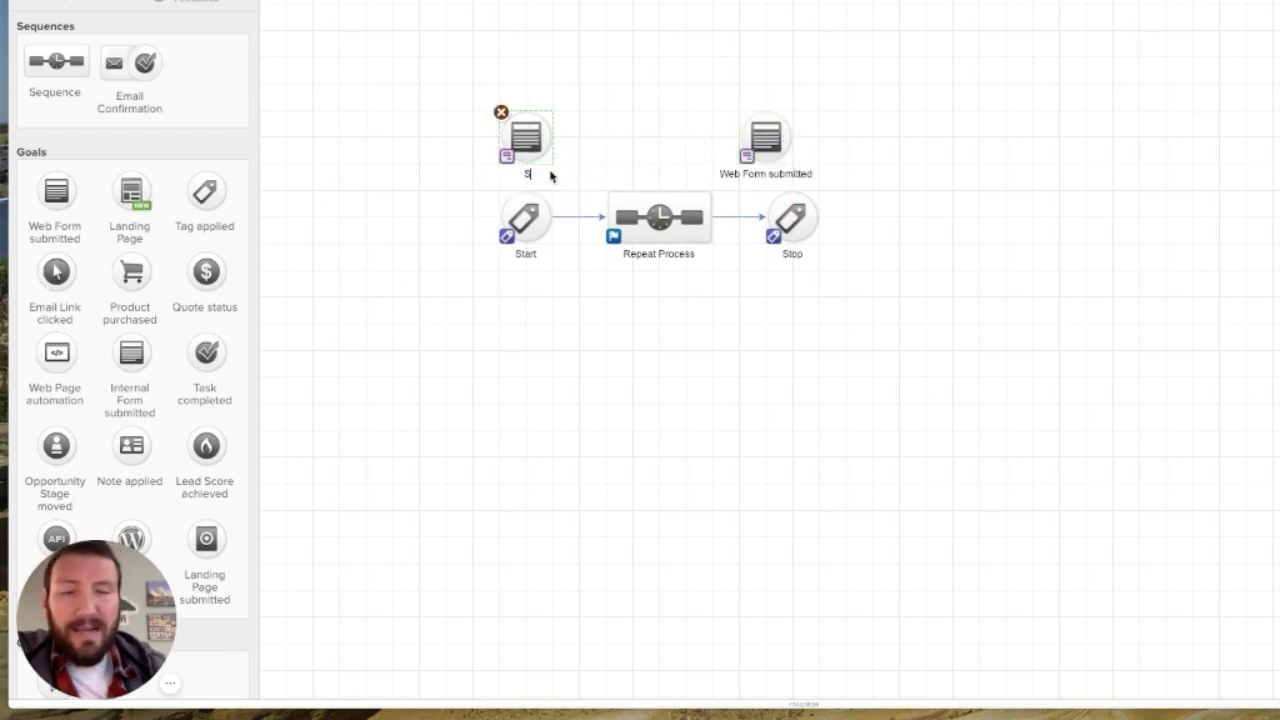
{"action": "type", "text": "ame"}
{"action": "left_click", "coordinate": [729, 173]}
{"action": "left_click", "coordinate": [729, 173]}
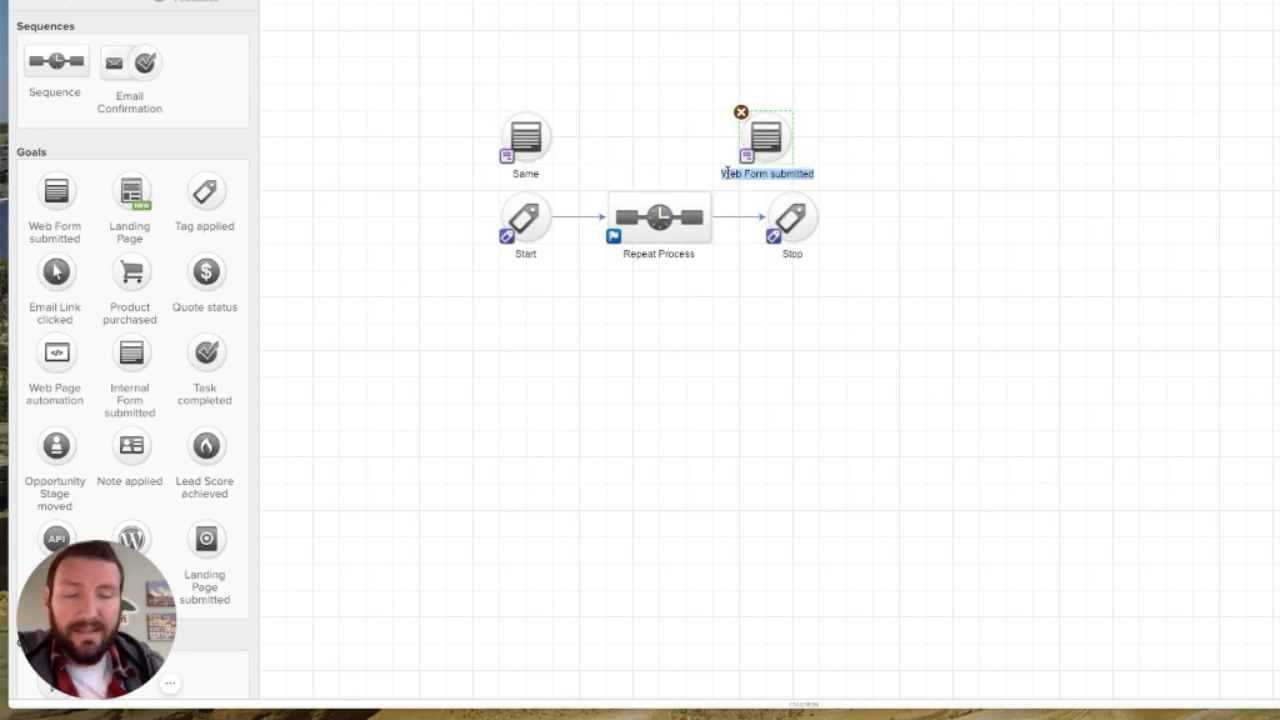
{"action": "type", "text": "Same"}
{"action": "left_click", "coordinate": [916, 179]}
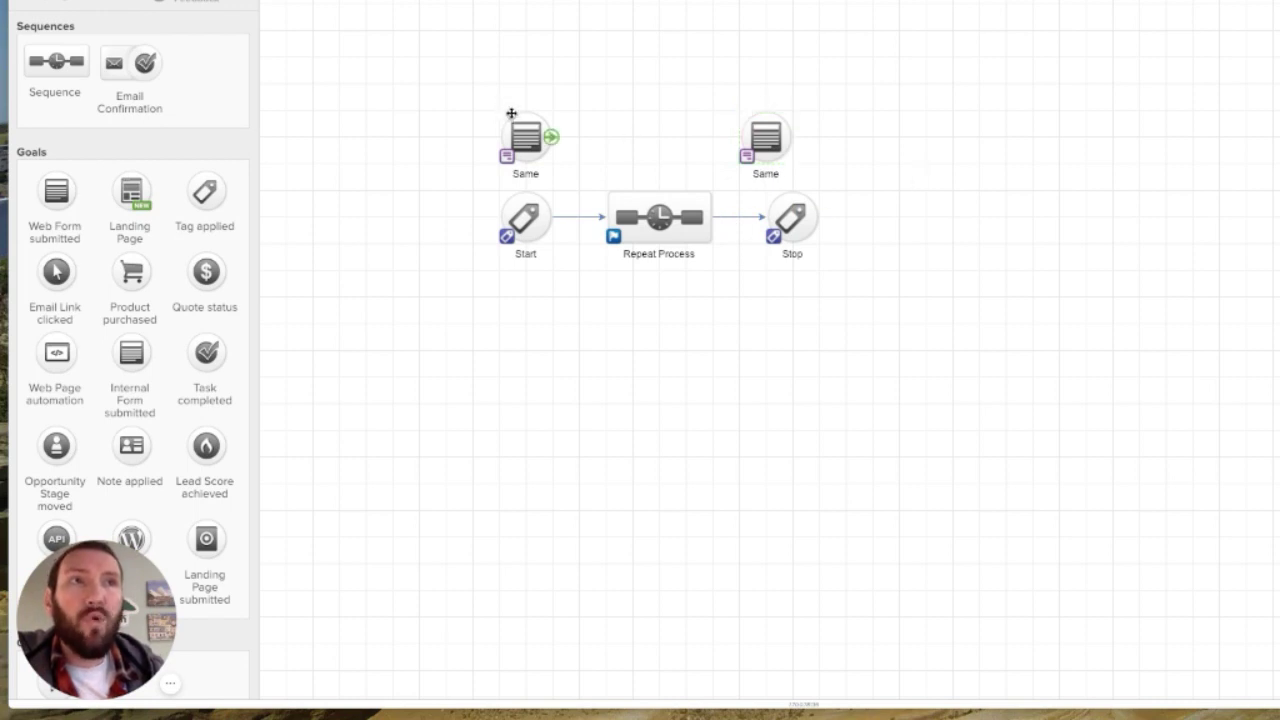
{"action": "left_click", "coordinate": [523, 127]}
{"action": "left_click", "coordinate": [757, 121]}
{"action": "left_click", "coordinate": [536, 119]}
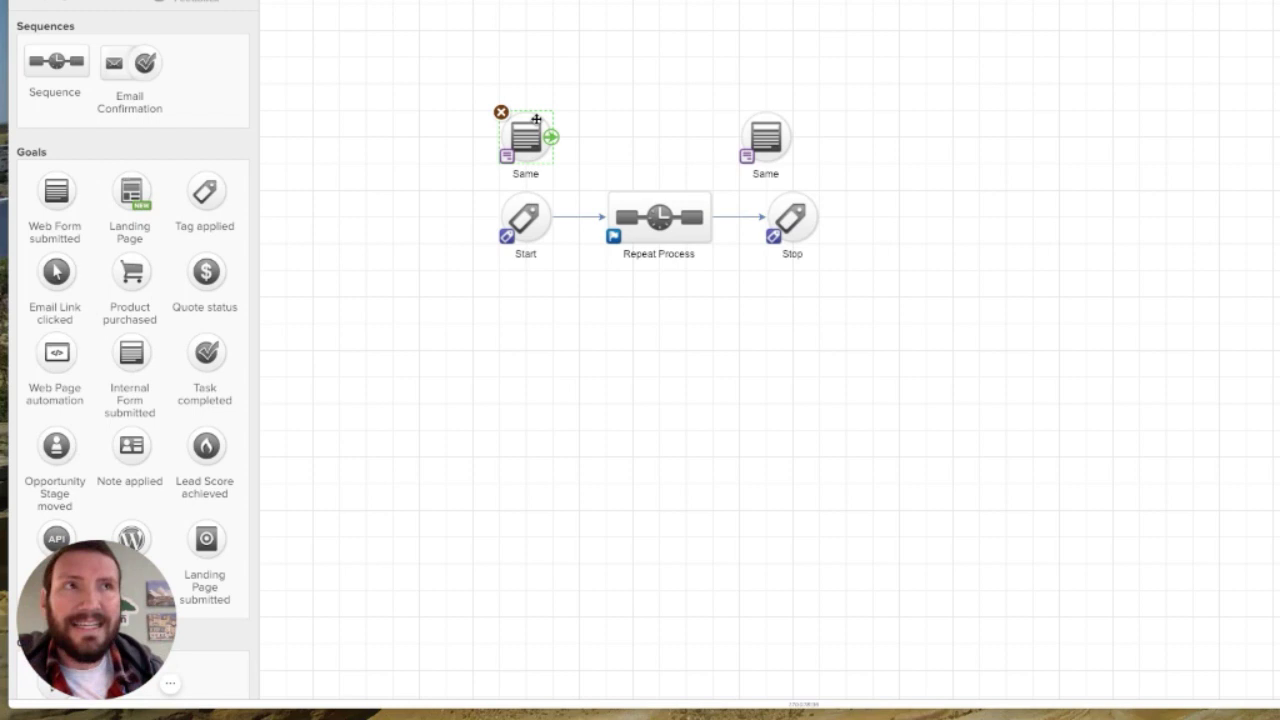
{"action": "left_click", "coordinate": [501, 112]}
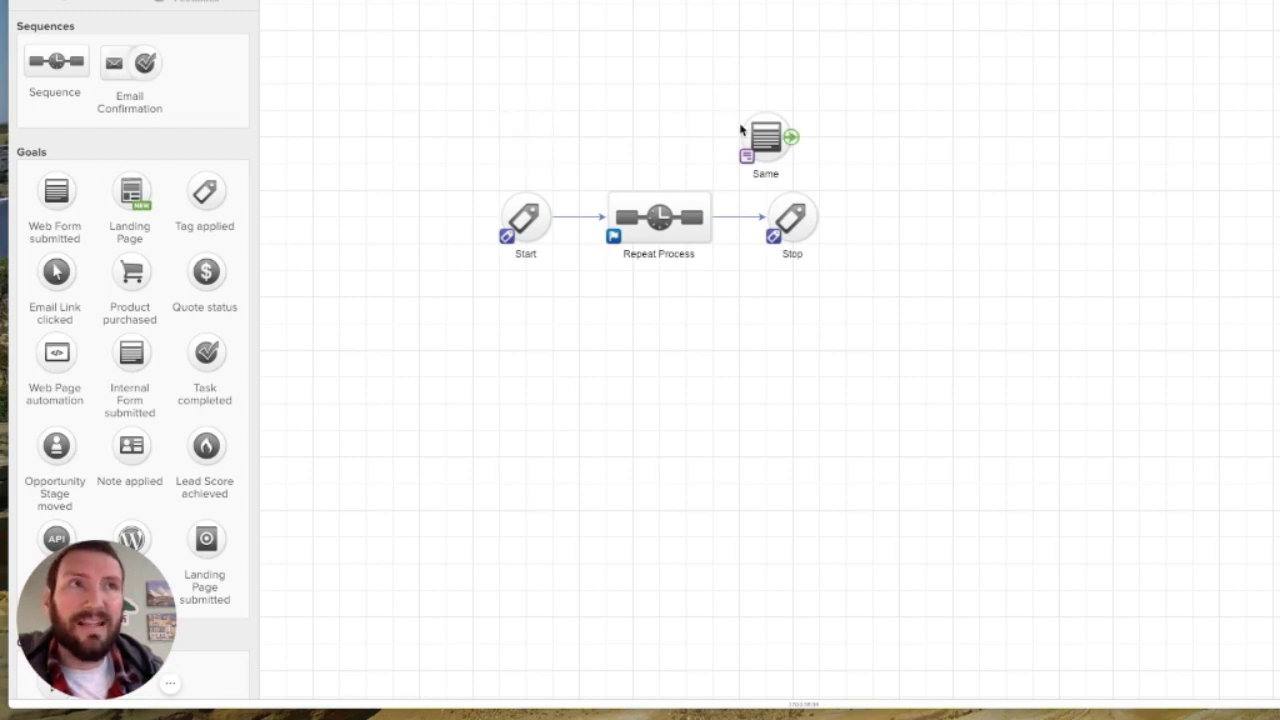
{"action": "left_click", "coordinate": [741, 129]}
Step: Try out and delete the Landing Page, Task completed and Note applied goals
{"action": "left_click", "coordinate": [742, 112]}
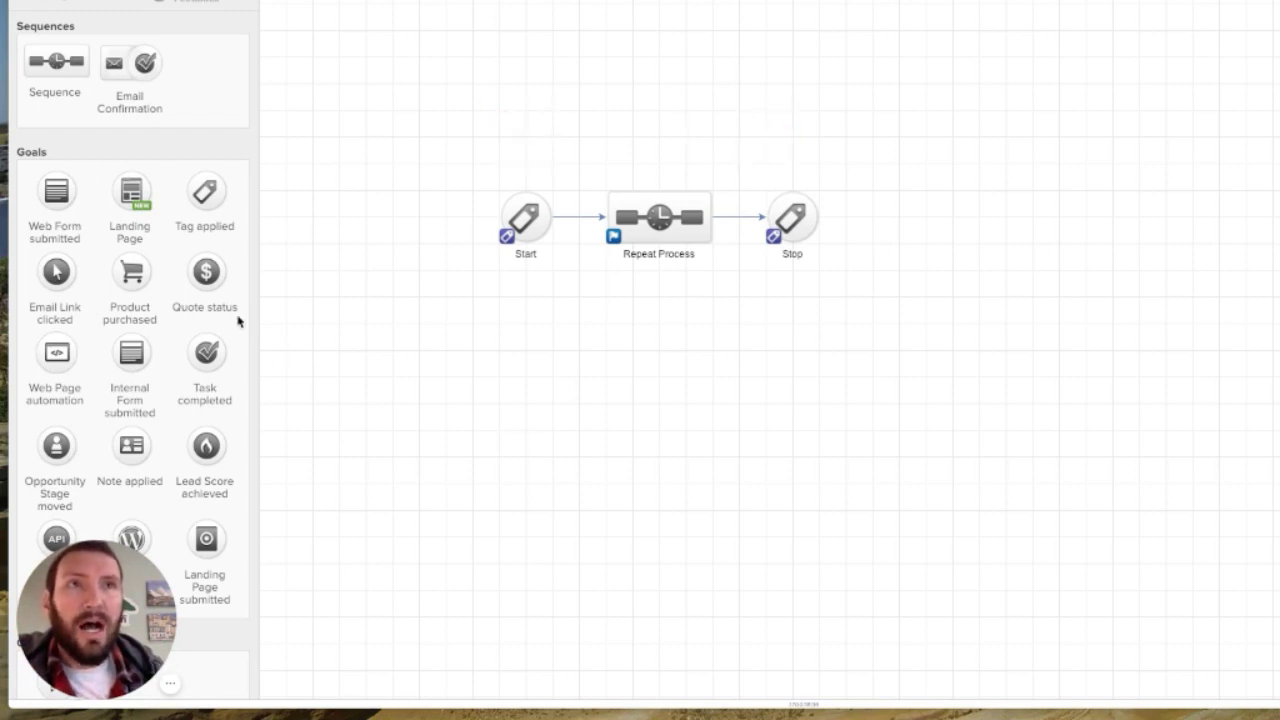
{"action": "left_click_drag", "start_coordinate": [134, 193], "coordinate": [314, 166]}
{"action": "left_click", "coordinate": [286, 134]}
{"action": "left_click_drag", "start_coordinate": [207, 351], "coordinate": [506, 133]}
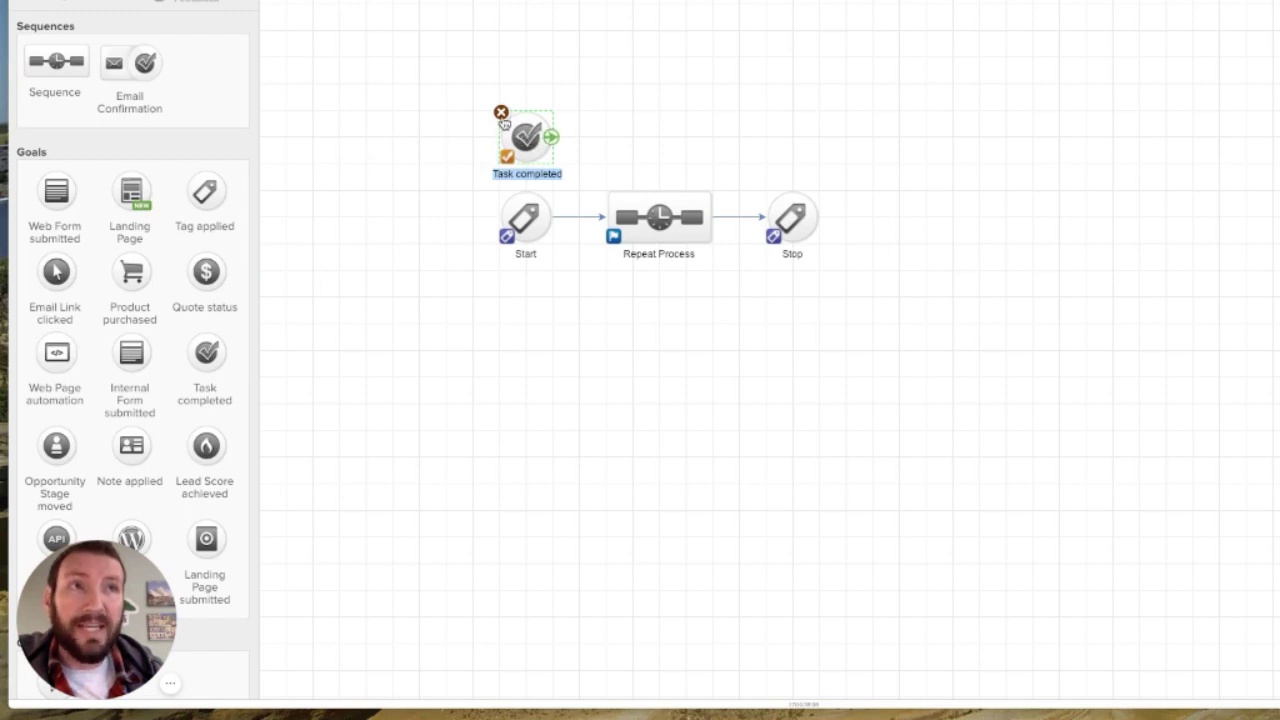
{"action": "left_click", "coordinate": [501, 113]}
{"action": "scroll", "coordinate": [173, 328], "scroll_direction": "down", "scroll_amount": 1}
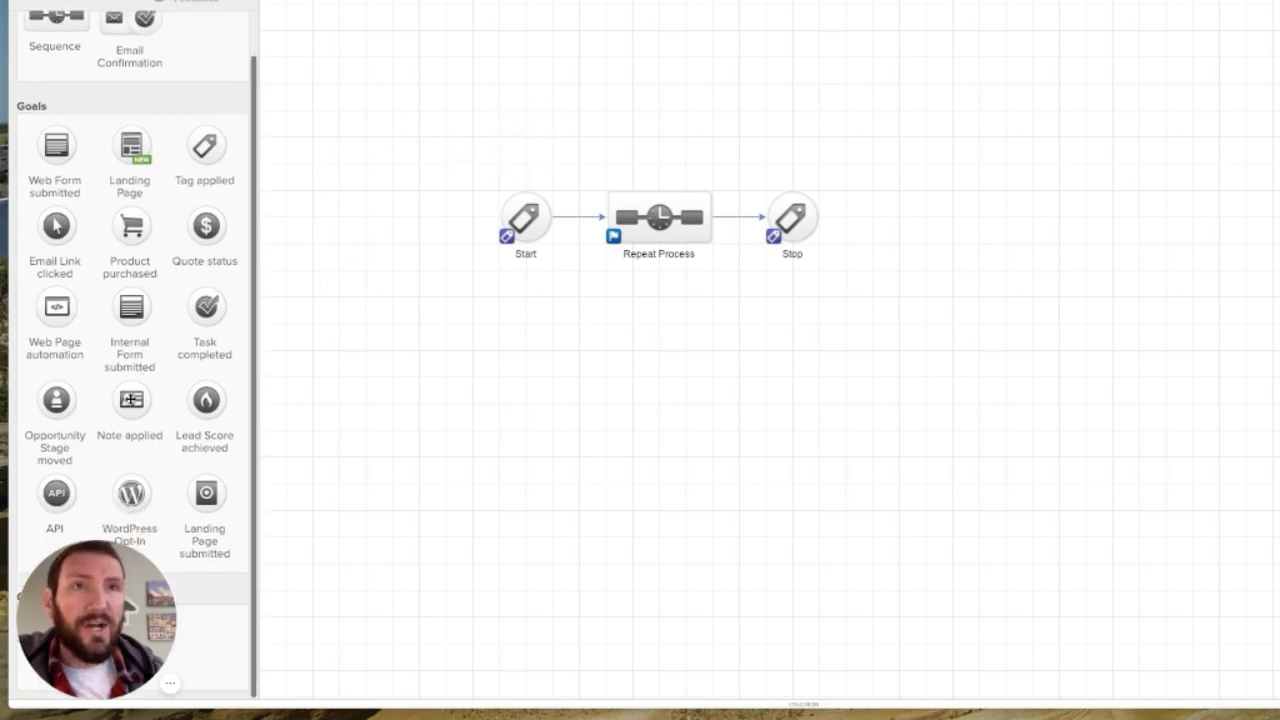
{"action": "left_click_drag", "start_coordinate": [131, 399], "coordinate": [527, 112]}
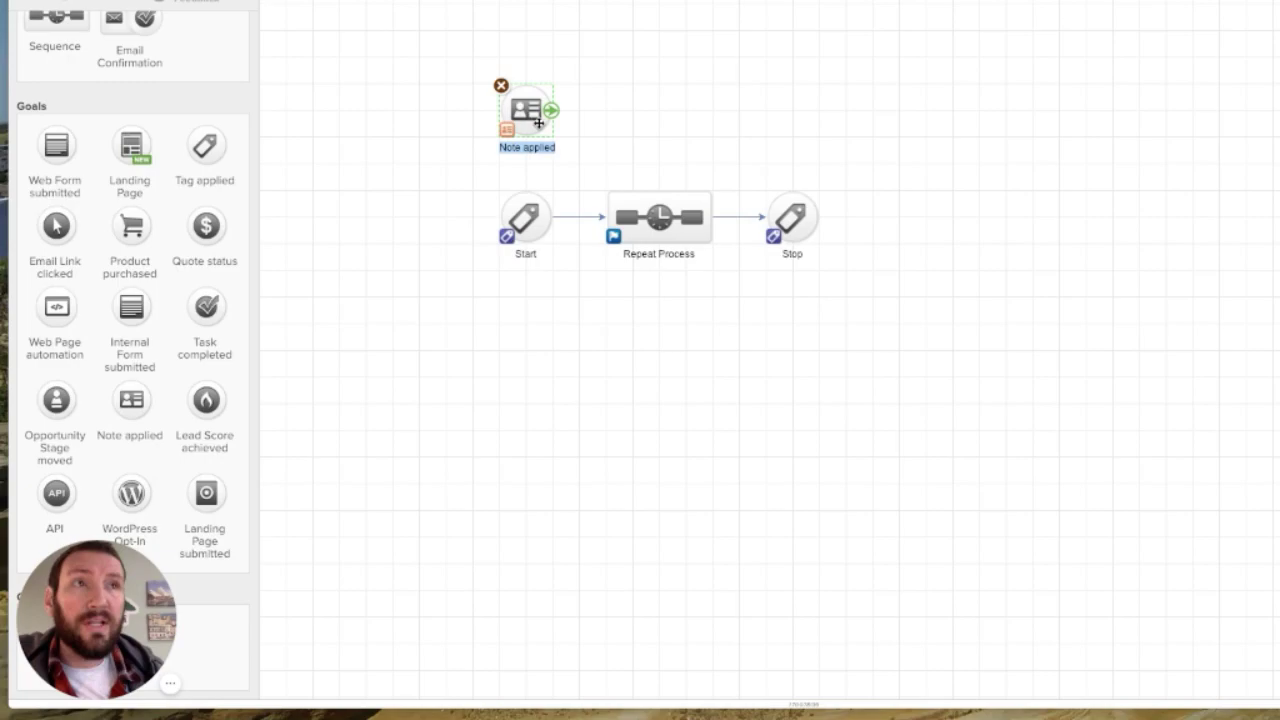
{"action": "left_click", "coordinate": [527, 112]}
{"action": "double_click", "coordinate": [527, 112]}
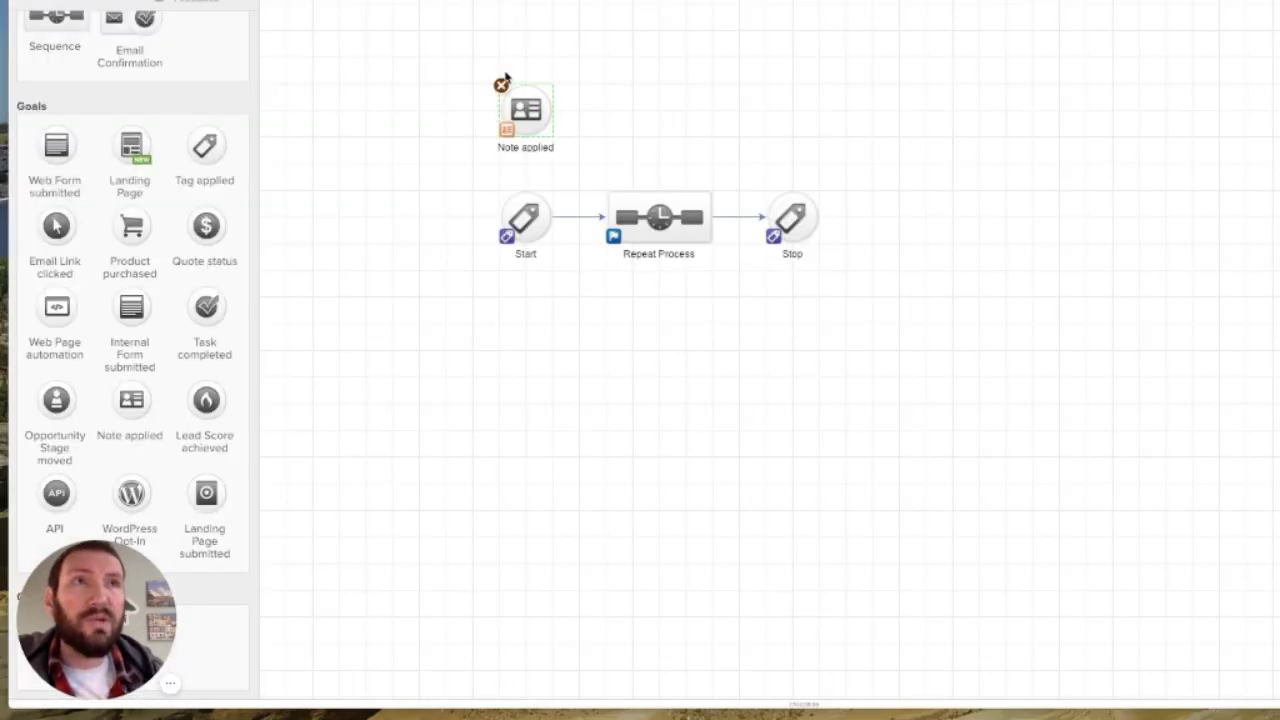
{"action": "left_click", "coordinate": [956, 1]}
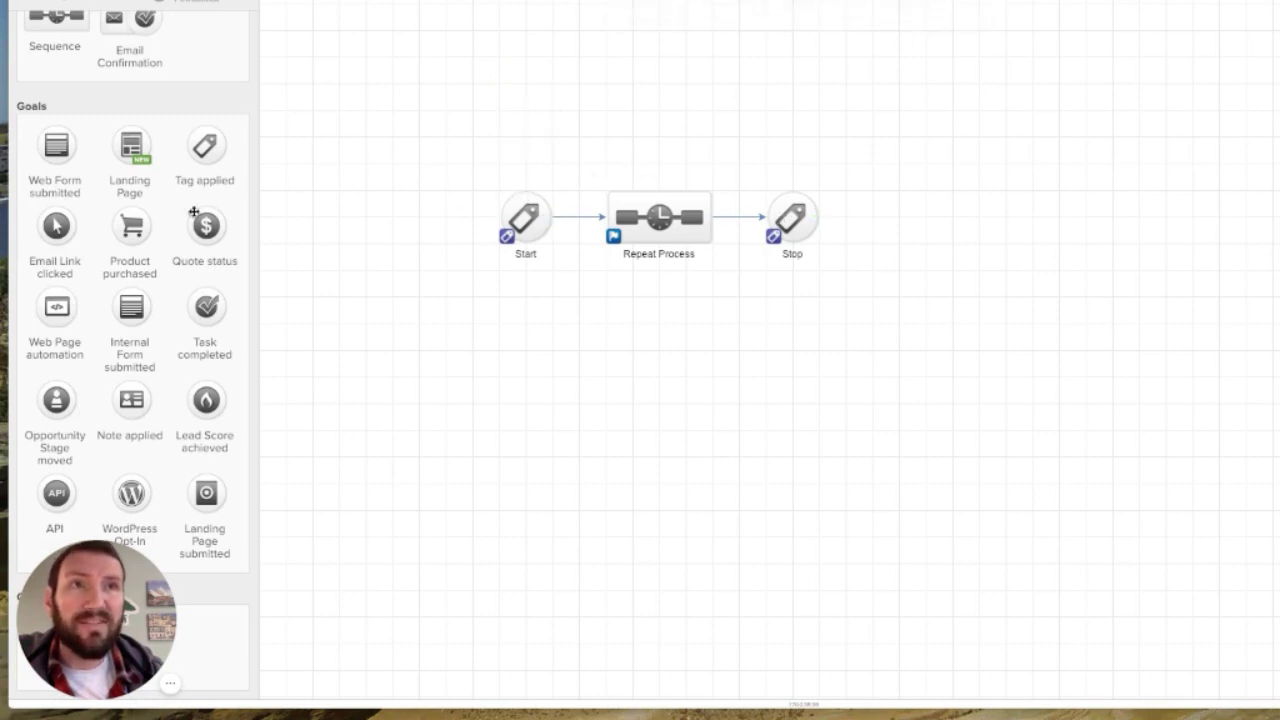
Step: Add Product purchased, Opportunity Stage moved and Web Page automation goals, then delete all three together
{"action": "left_click_drag", "start_coordinate": [120, 221], "coordinate": [505, 112]}
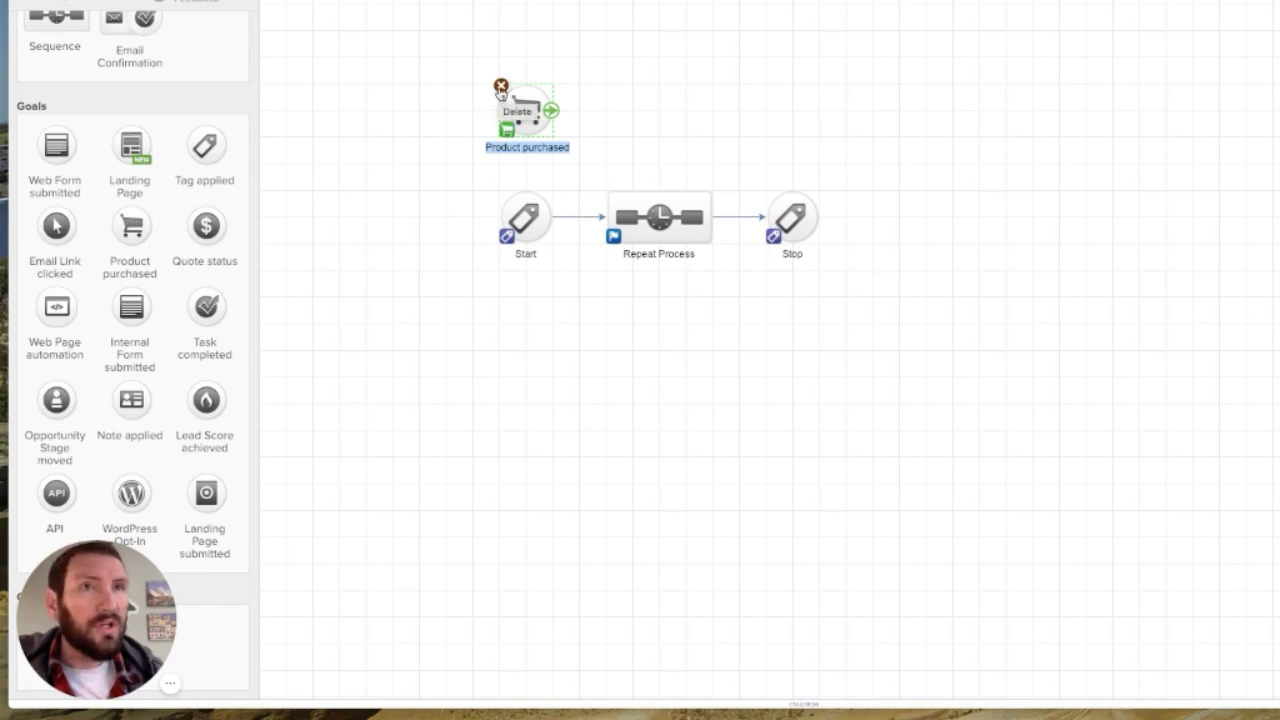
{"action": "left_click_drag", "start_coordinate": [56, 400], "coordinate": [432, 108]}
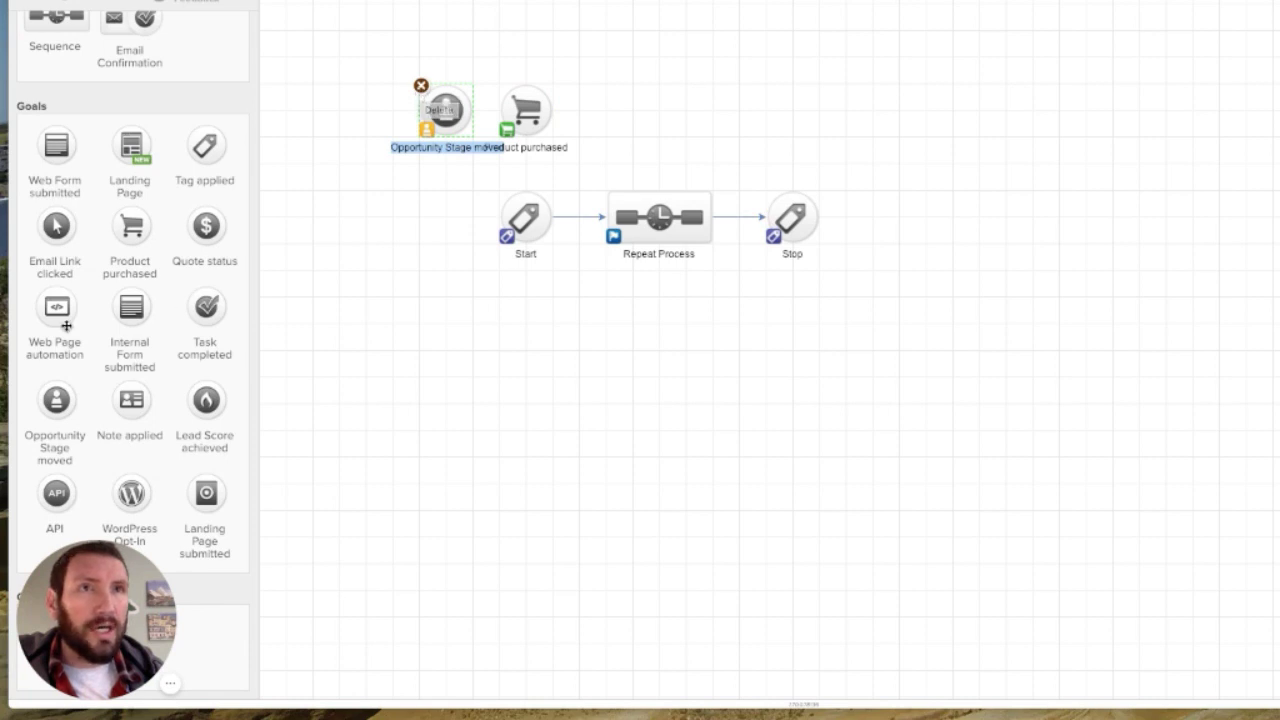
{"action": "left_click_drag", "start_coordinate": [64, 324], "coordinate": [336, 102]}
{"action": "left_click_drag", "start_coordinate": [632, 162], "coordinate": [266, 57]}
{"action": "right_click", "coordinate": [349, 101]}
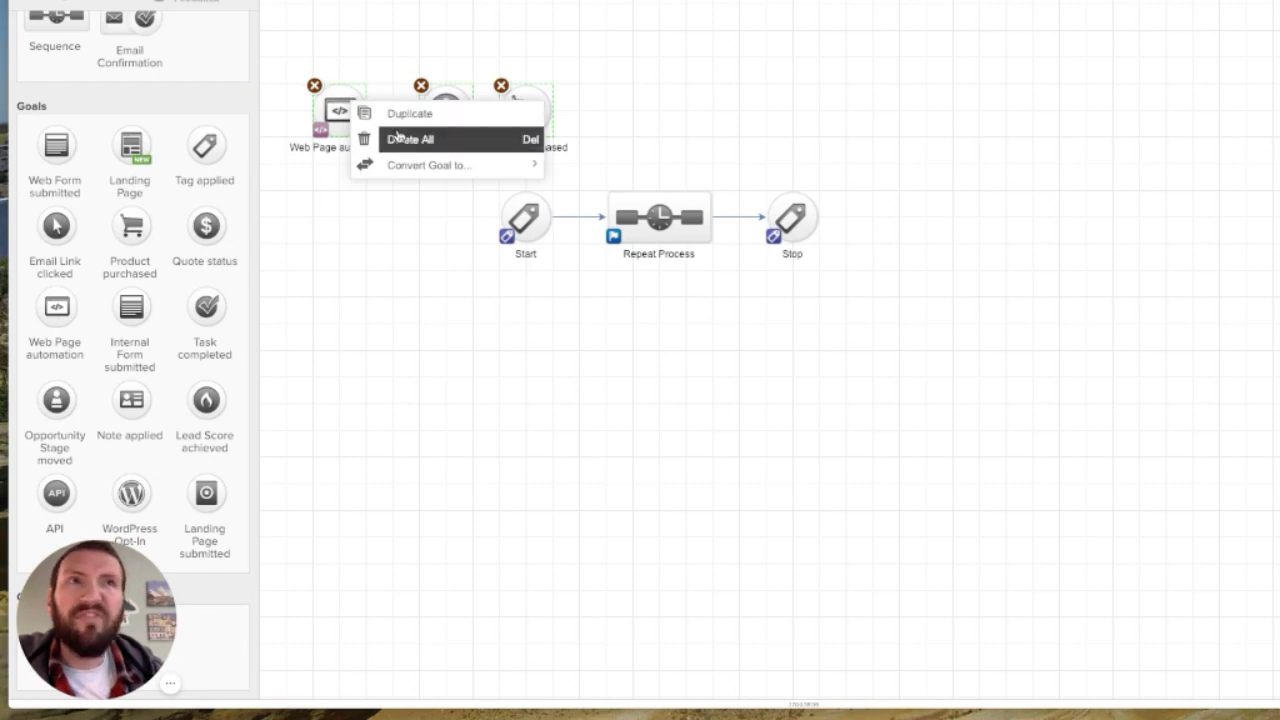
{"action": "left_click", "coordinate": [403, 139]}
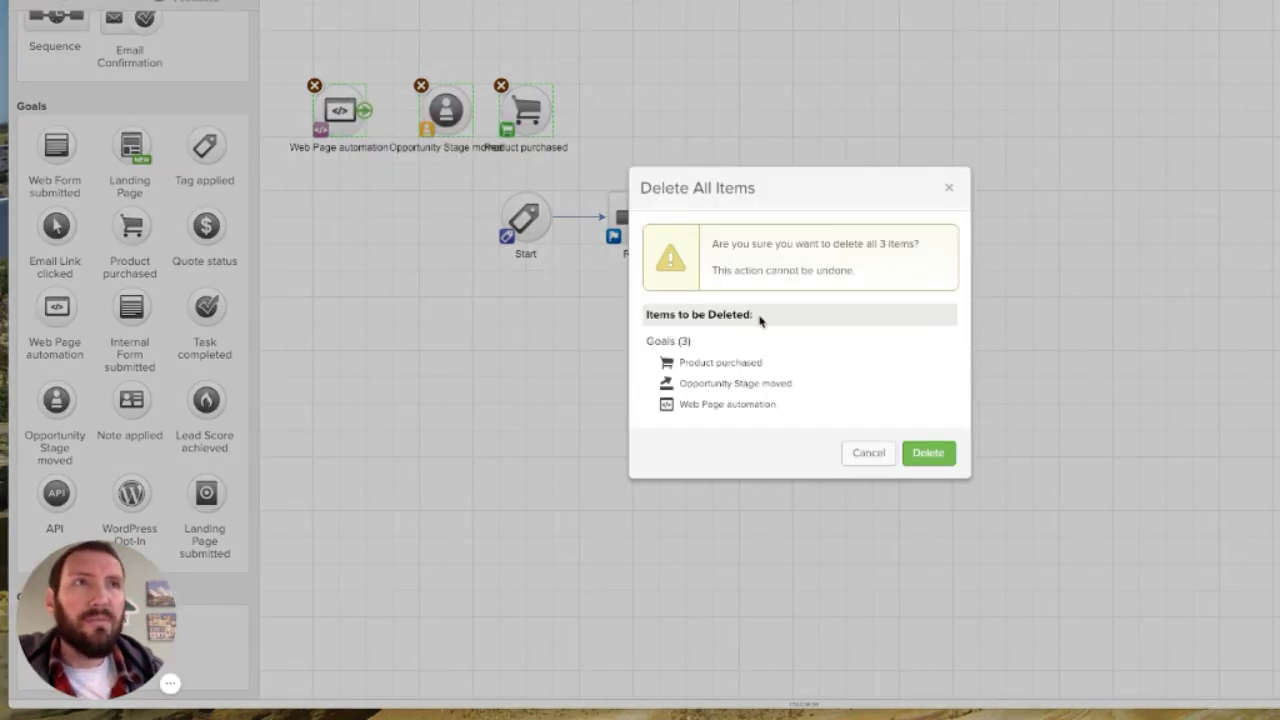
{"action": "left_click", "coordinate": [921, 454]}
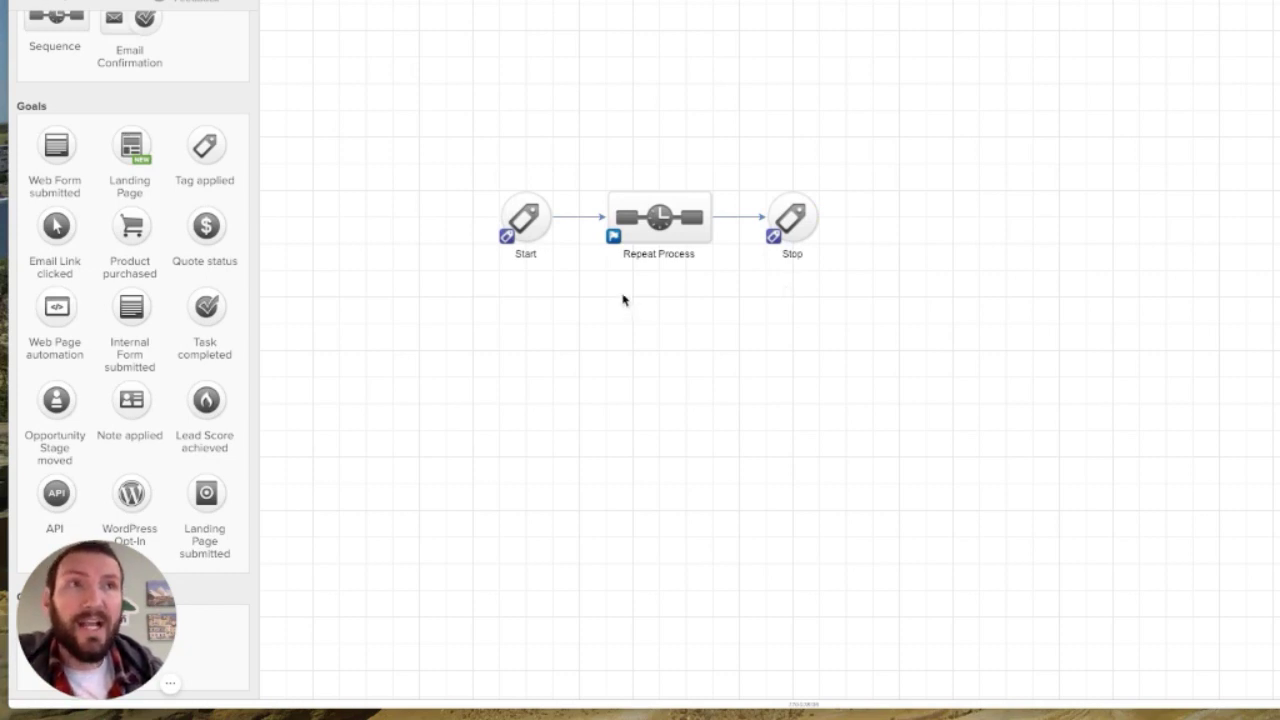
Step: Set the Start goal to trigger on Loop Tag, then open the Repeat Process sequence
{"action": "double_click", "coordinate": [524, 218]}
{"action": "left_click", "coordinate": [709, 325]}
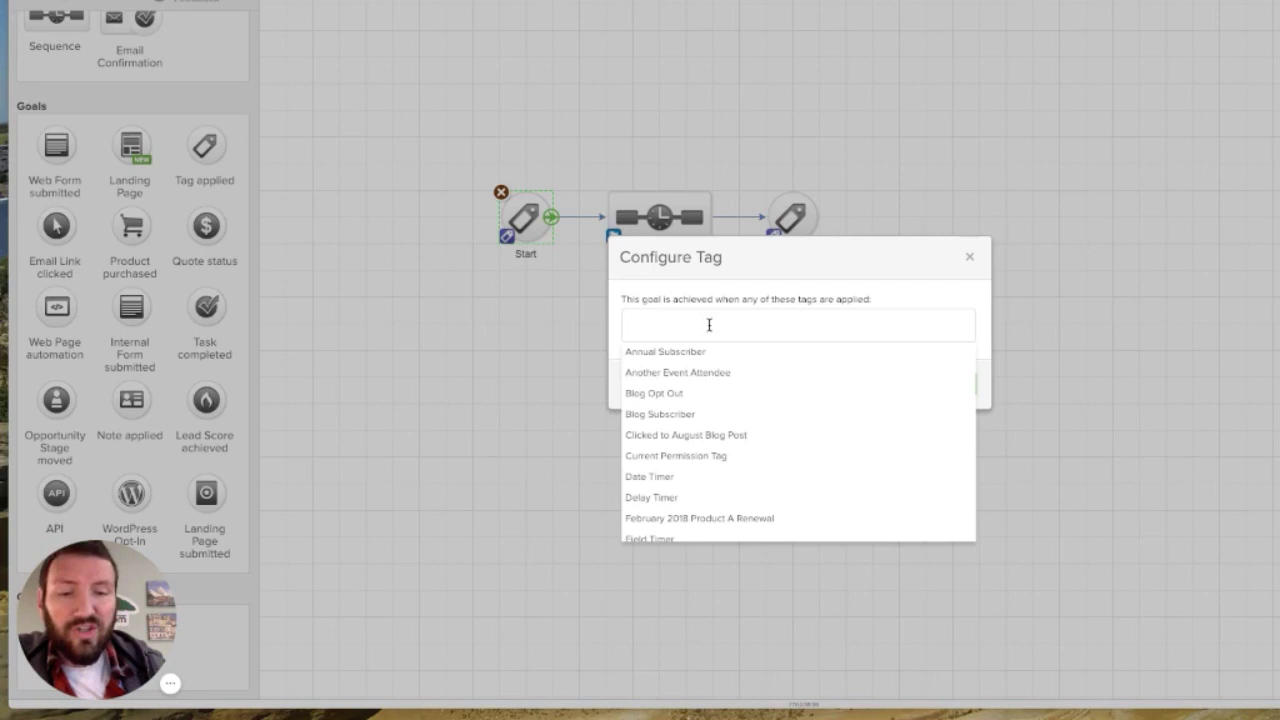
{"action": "type", "text": "Loop"}
{"action": "left_click", "coordinate": [744, 354]}
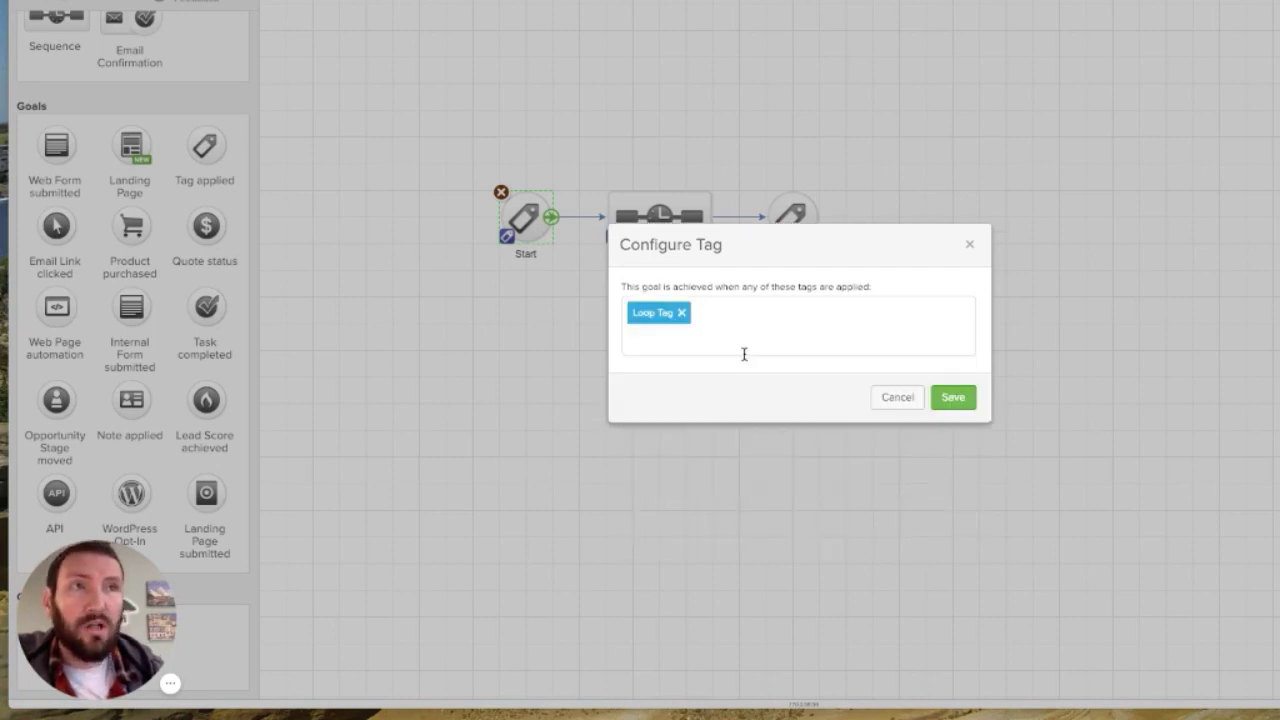
{"action": "left_click", "coordinate": [950, 397]}
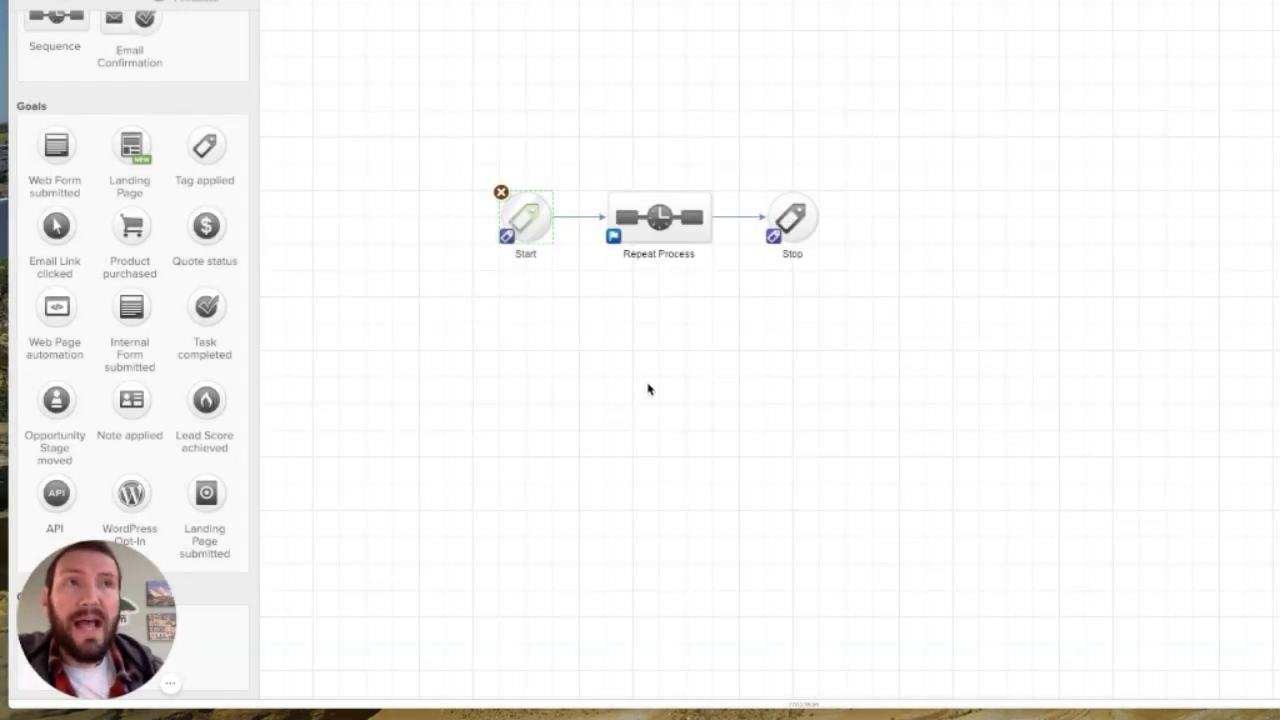
{"action": "left_click_drag", "start_coordinate": [464, 172], "coordinate": [592, 306]}
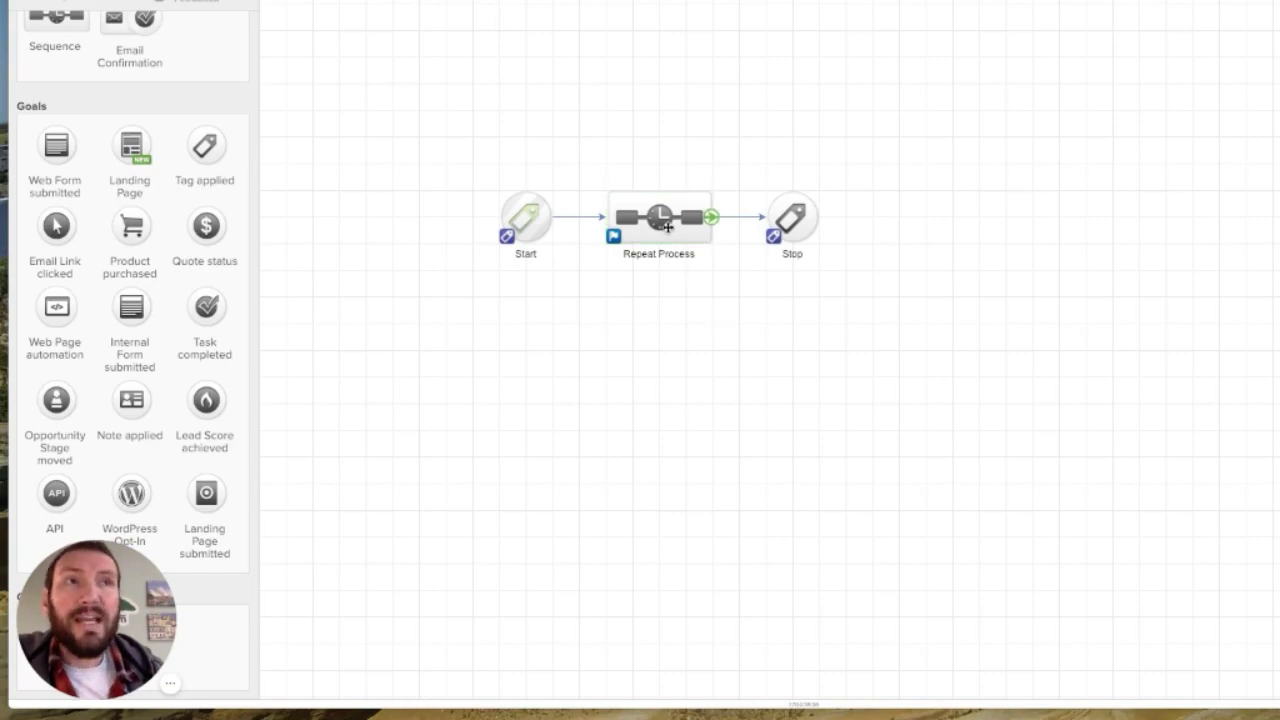
{"action": "double_click", "coordinate": [664, 224]}
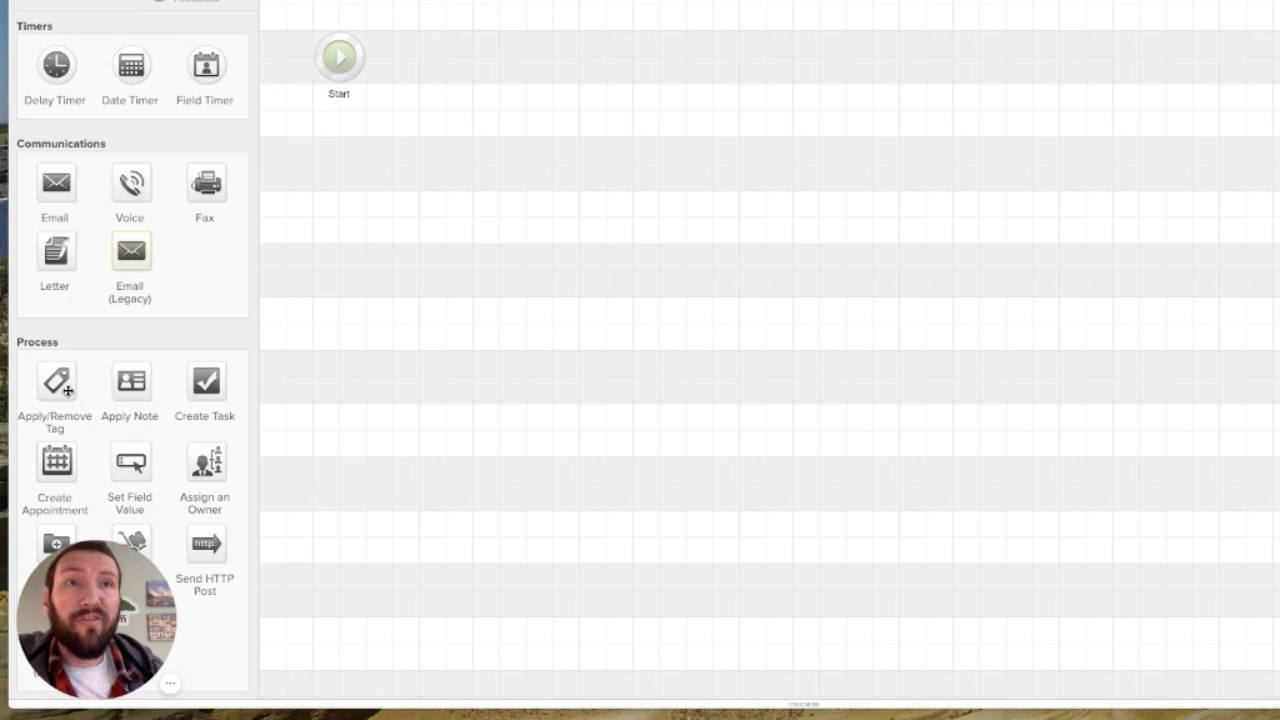
Step: Add a tag step after the sequence's Start that removes Loop Tag
{"action": "left_click_drag", "start_coordinate": [66, 390], "coordinate": [472, 57]}
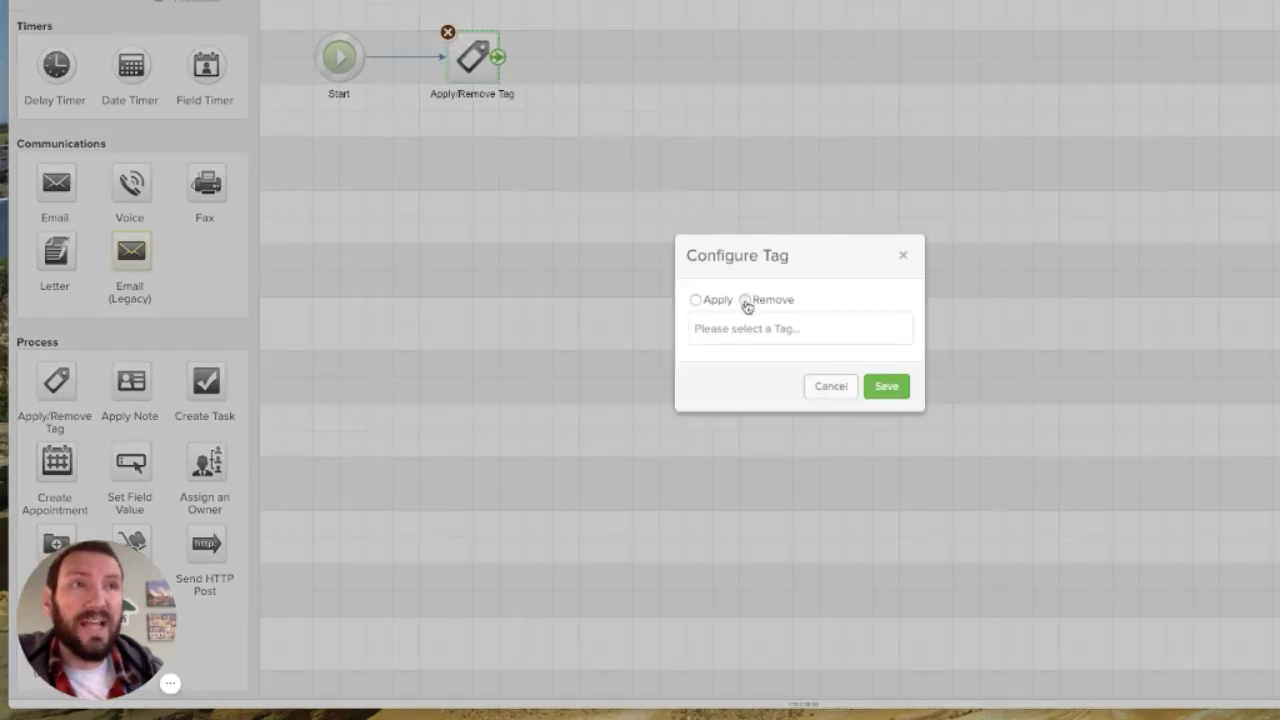
{"action": "left_click", "coordinate": [745, 300]}
{"action": "left_click", "coordinate": [758, 326]}
{"action": "type", "text": "Loop"}
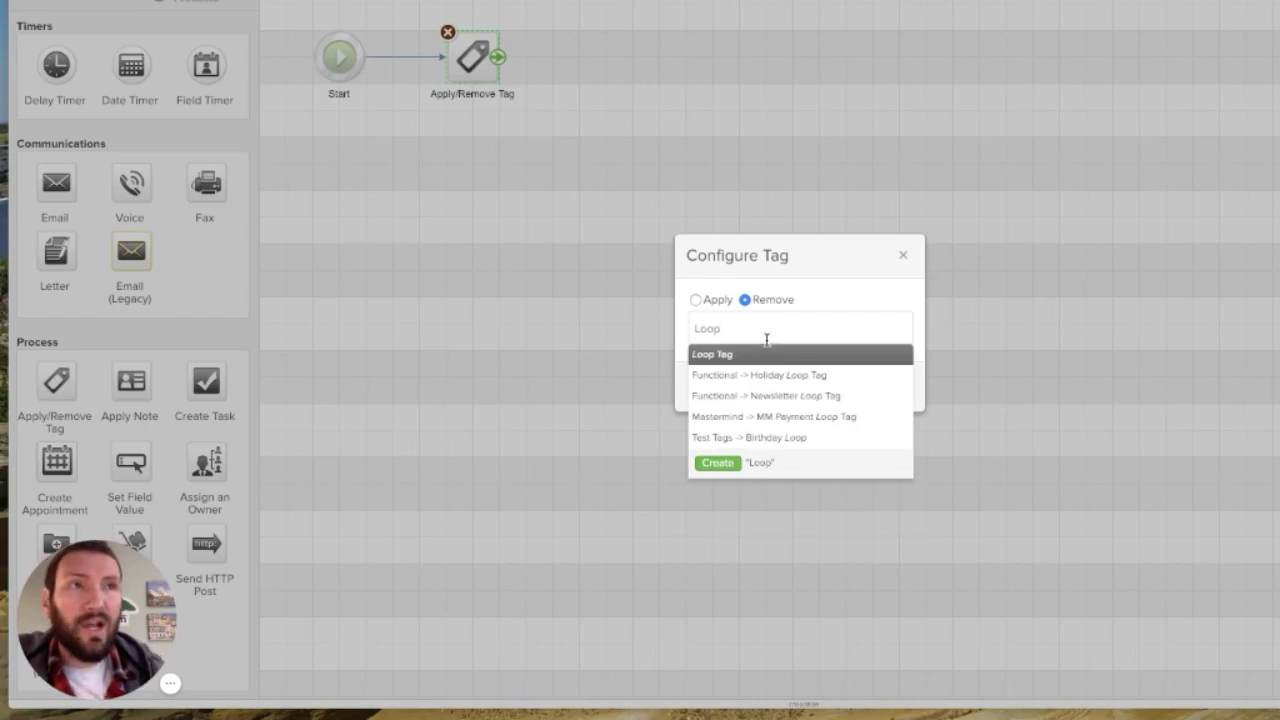
{"action": "left_click", "coordinate": [781, 355]}
{"action": "left_click", "coordinate": [865, 395]}
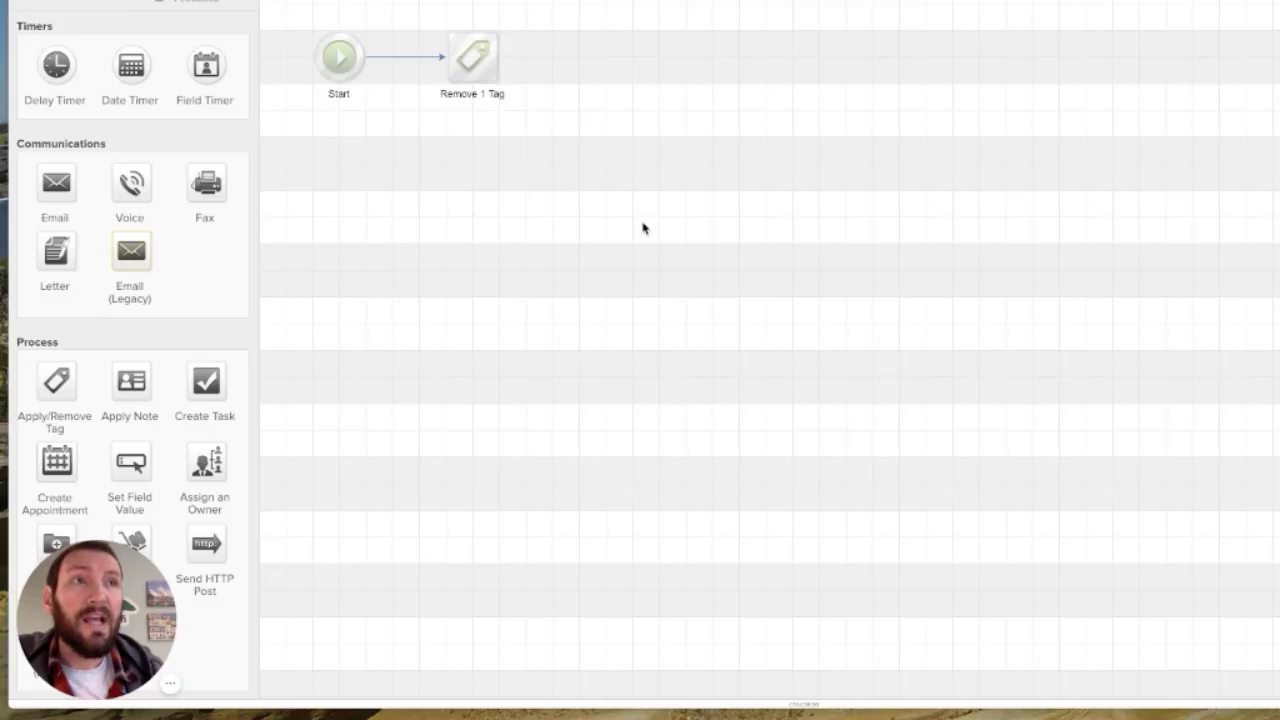
Step: Add two delay timers alternating with two emails, saving each timer's 3-day weekday wait
{"action": "left_click_drag", "start_coordinate": [56, 65], "coordinate": [579, 57]}
{"action": "left_click_drag", "start_coordinate": [56, 182], "coordinate": [712, 57]}
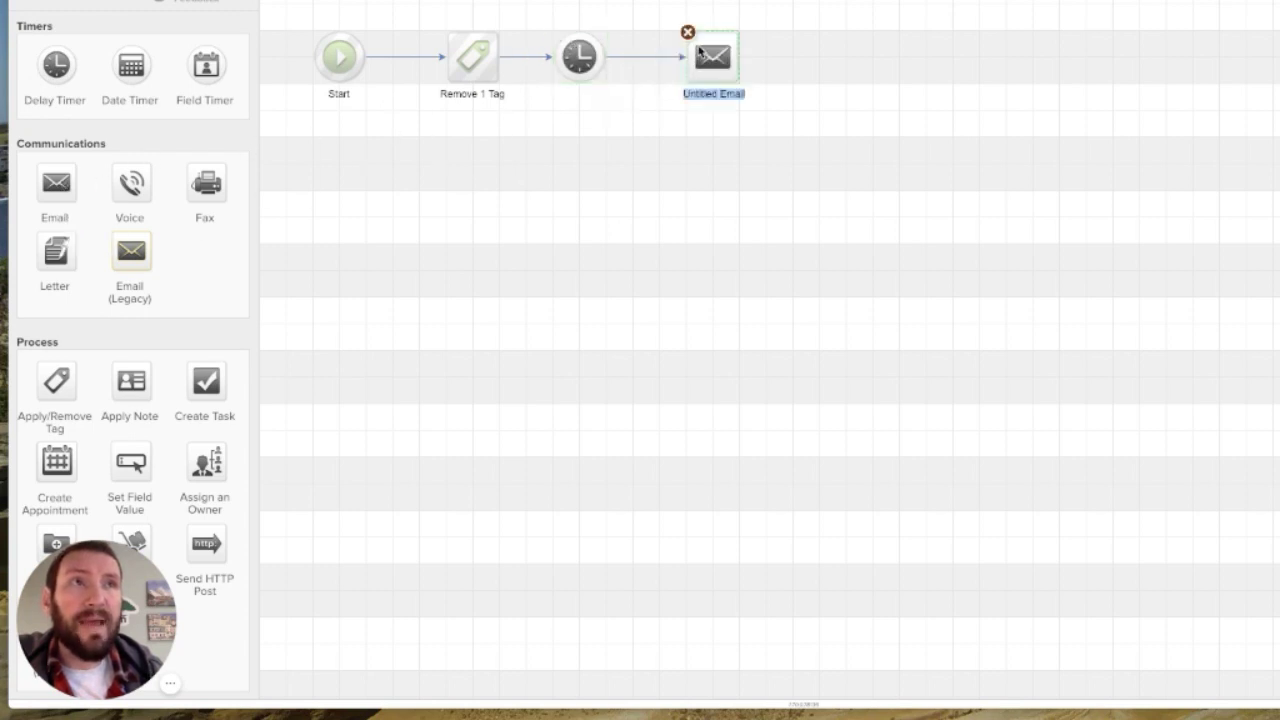
{"action": "left_click_drag", "start_coordinate": [56, 65], "coordinate": [840, 57]}
{"action": "left_click_drag", "start_coordinate": [81, 185], "coordinate": [960, 46]}
{"action": "double_click", "coordinate": [579, 57]}
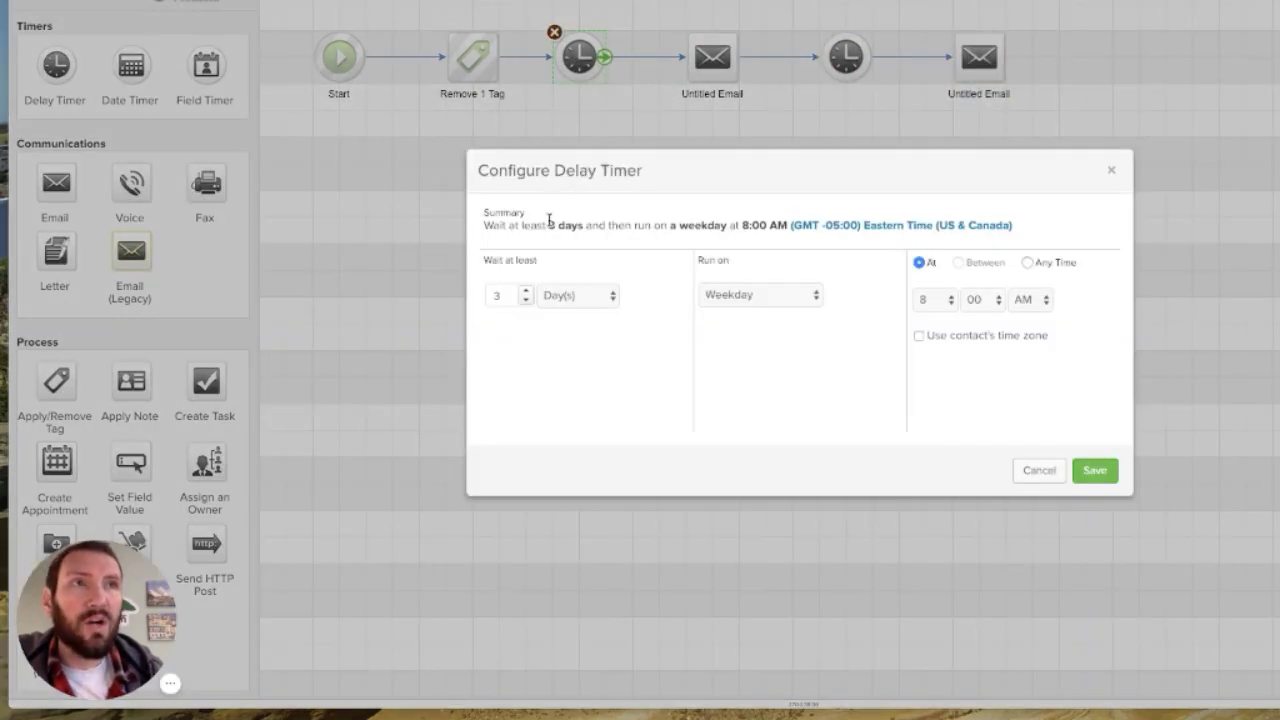
{"action": "left_click", "coordinate": [1095, 470]}
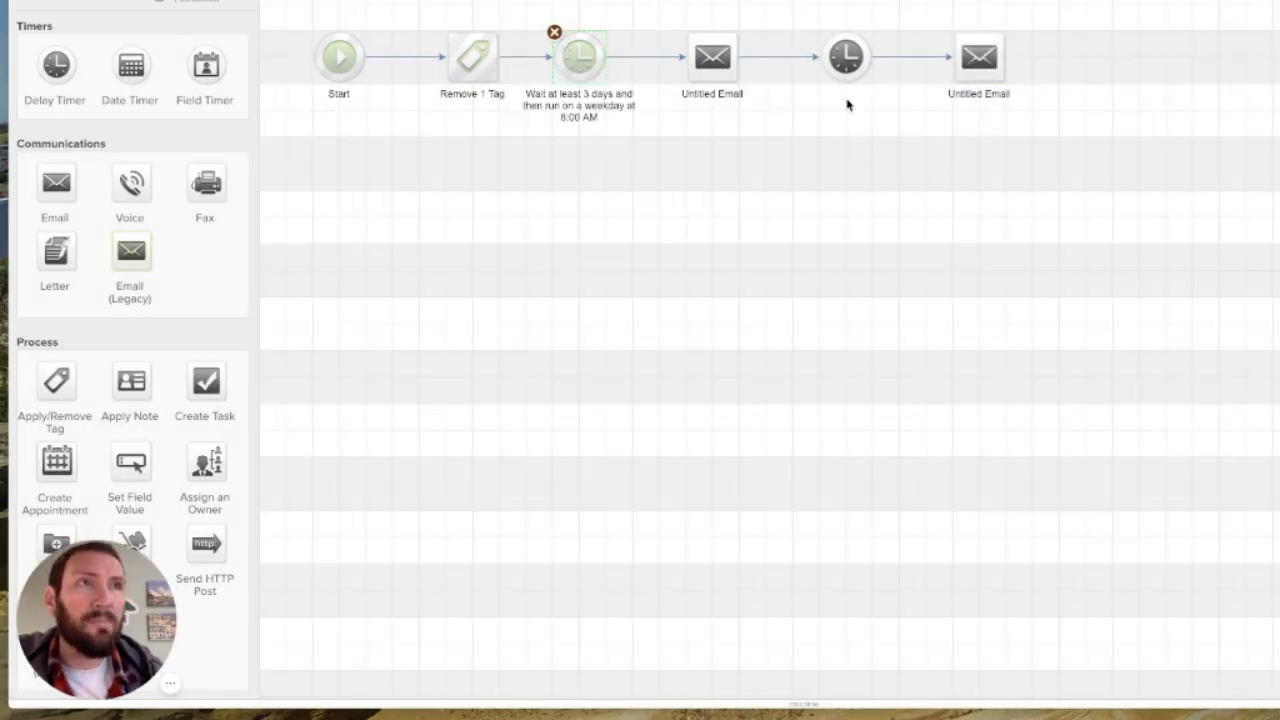
{"action": "double_click", "coordinate": [846, 57]}
{"action": "left_click", "coordinate": [1095, 470]}
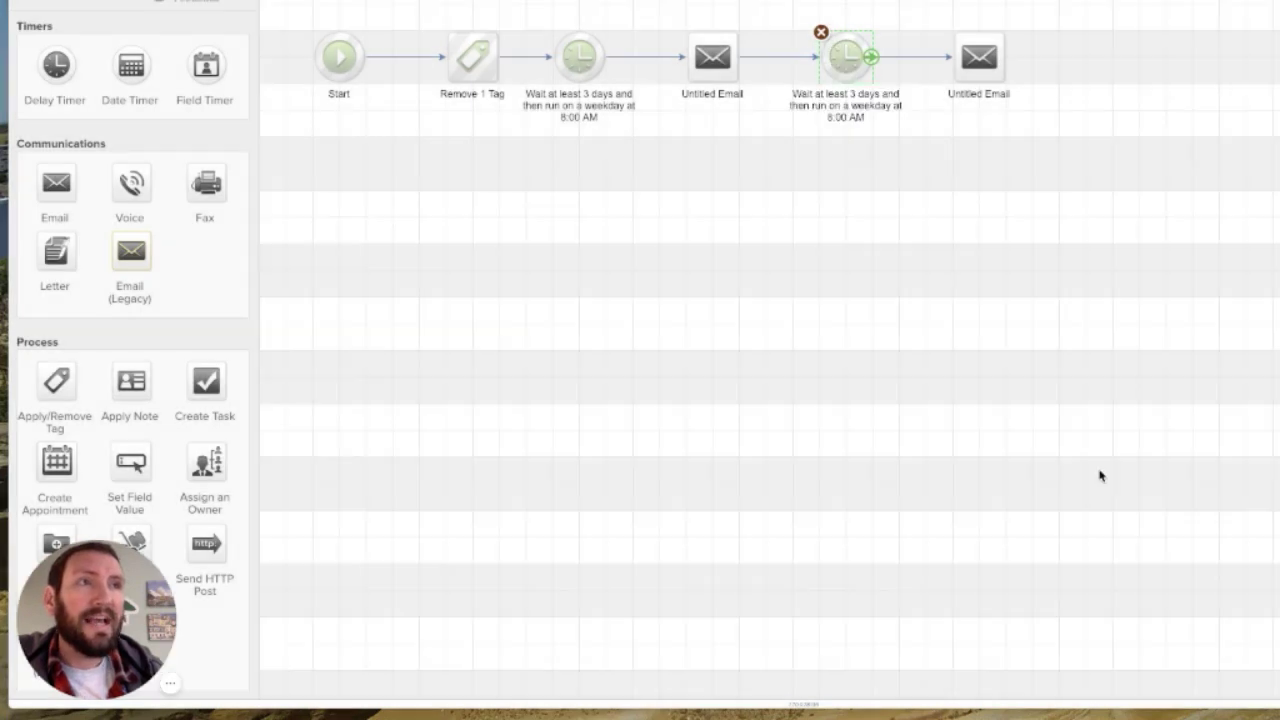
Step: Rename the emails Email 1 and Email 2
{"action": "left_click", "coordinate": [735, 93]}
{"action": "type", "text": "Email 1"}
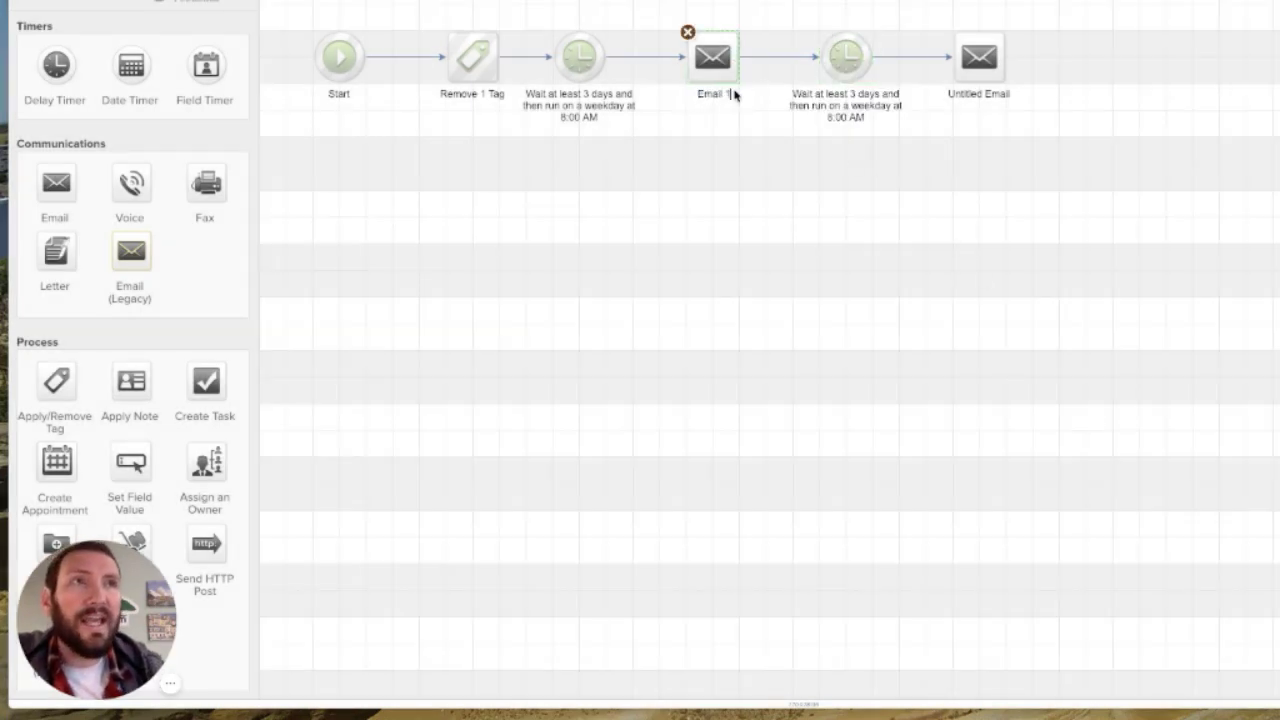
{"action": "left_click", "coordinate": [1006, 94]}
{"action": "type", "text": "Email 2"}
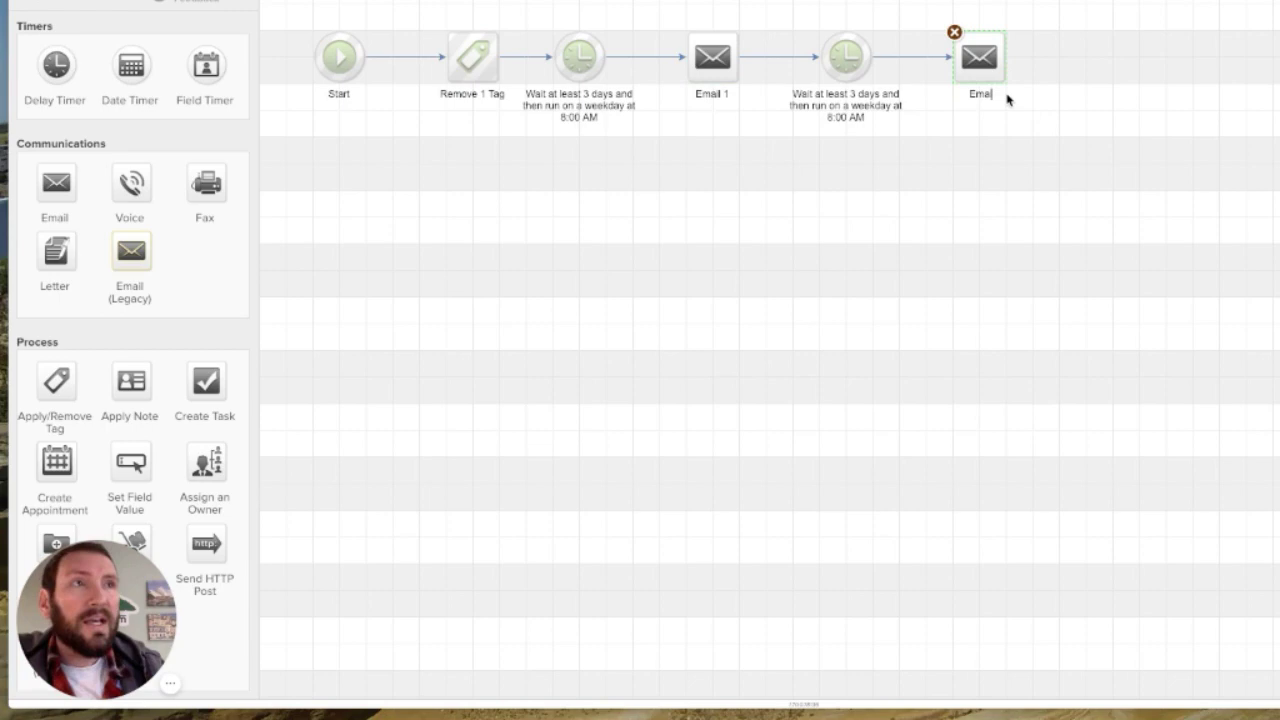
{"action": "left_click", "coordinate": [880, 219]}
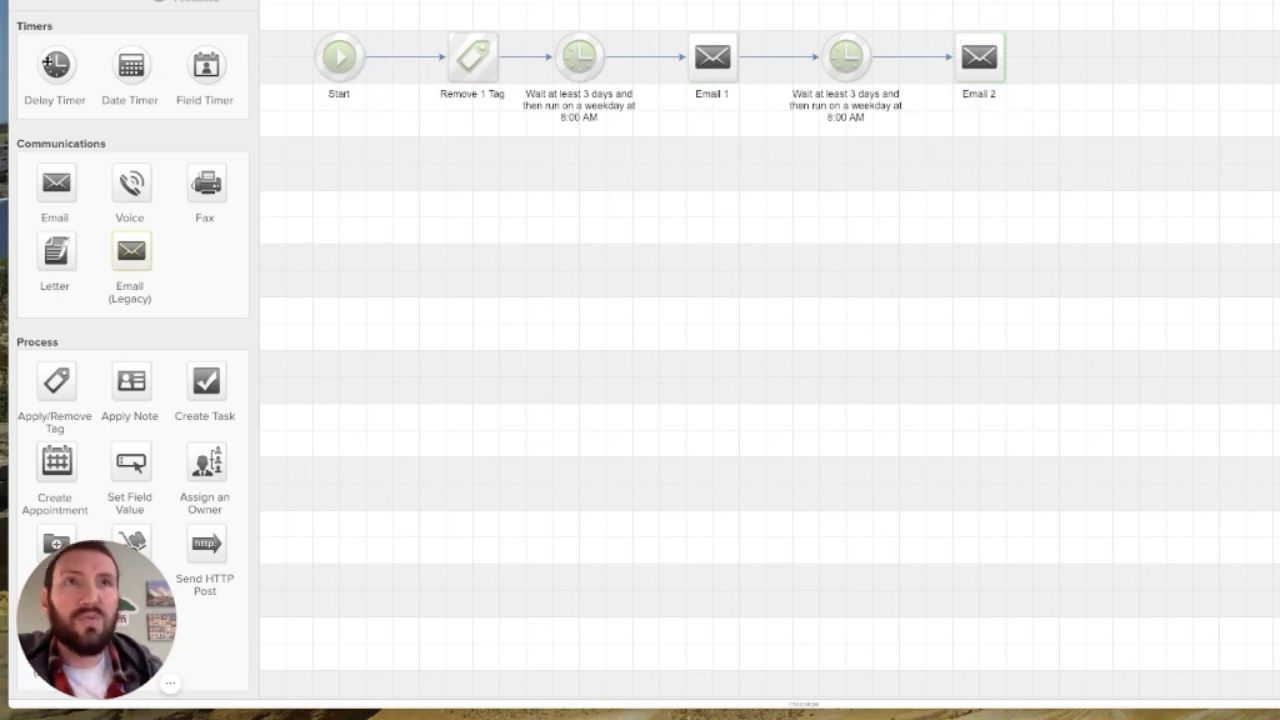
Step: Add a third 3-day delay timer after Email 2, followed by a tag step
{"action": "left_click_drag", "start_coordinate": [47, 63], "coordinate": [1140, 57]}
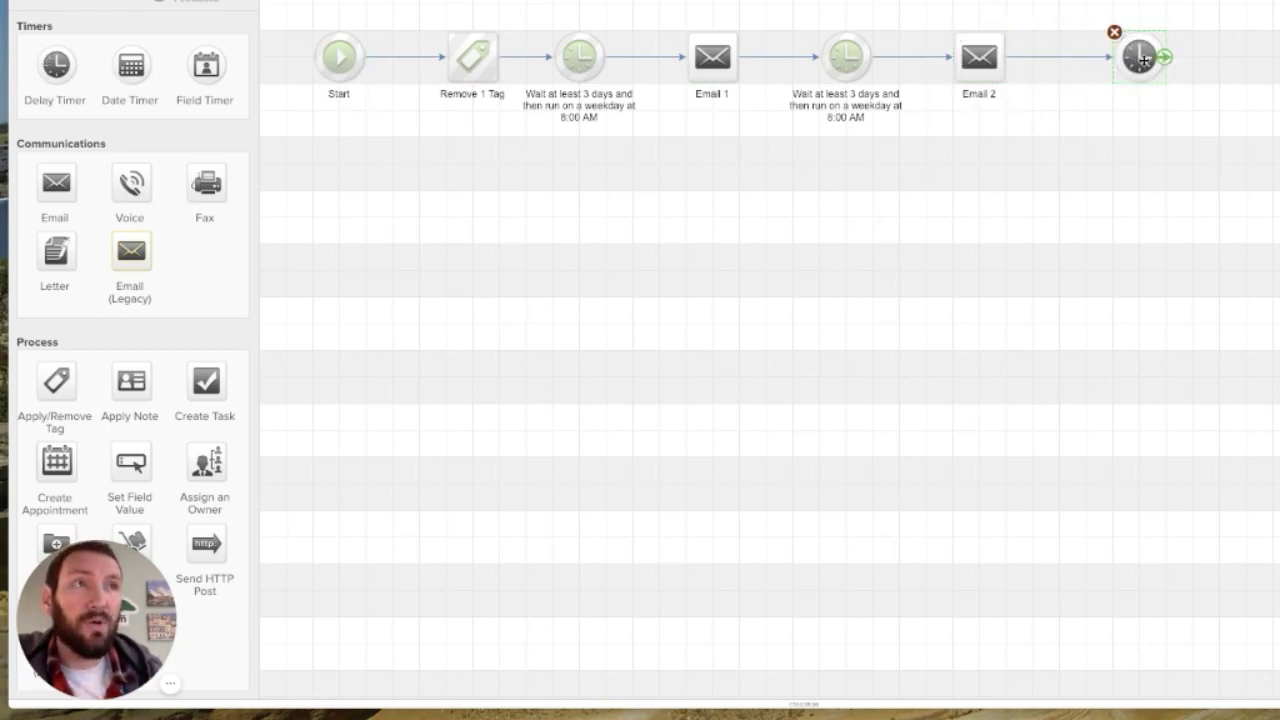
{"action": "double_click", "coordinate": [1141, 58]}
{"action": "left_click", "coordinate": [1088, 474]}
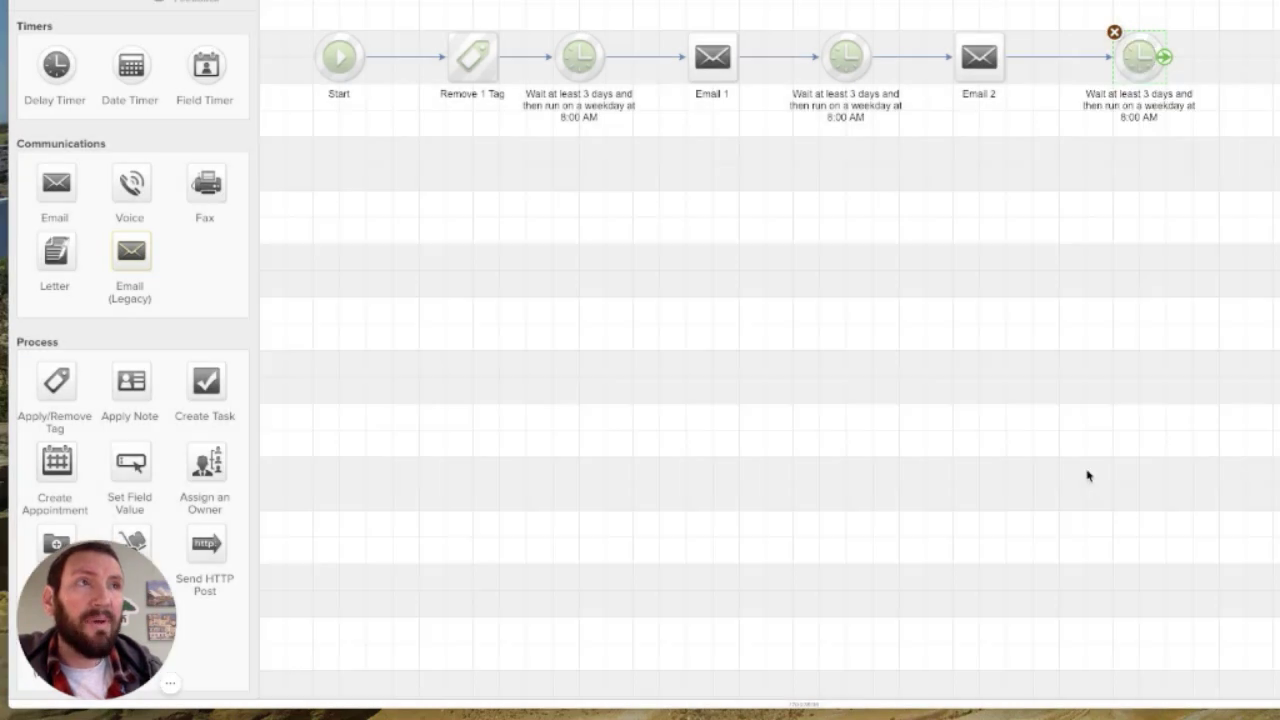
{"action": "left_click_drag", "start_coordinate": [1115, 66], "coordinate": [1108, 65]}
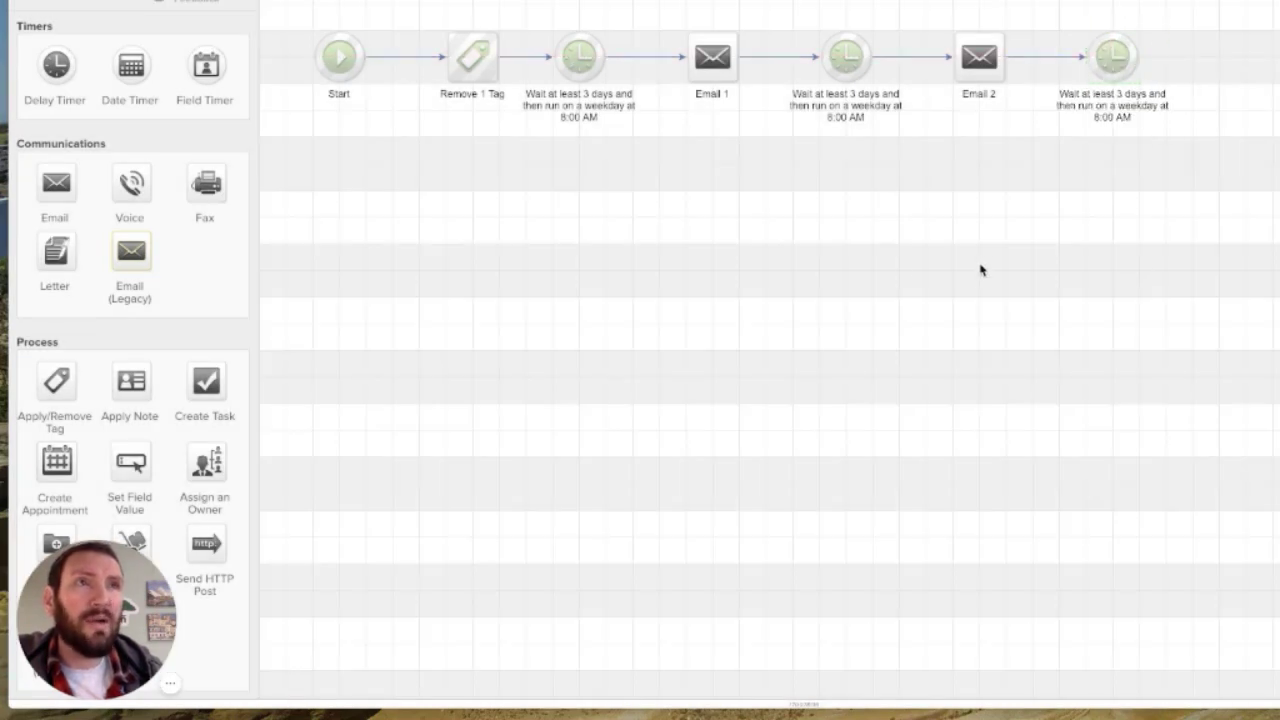
{"action": "left_click_drag", "start_coordinate": [64, 388], "coordinate": [1253, 110]}
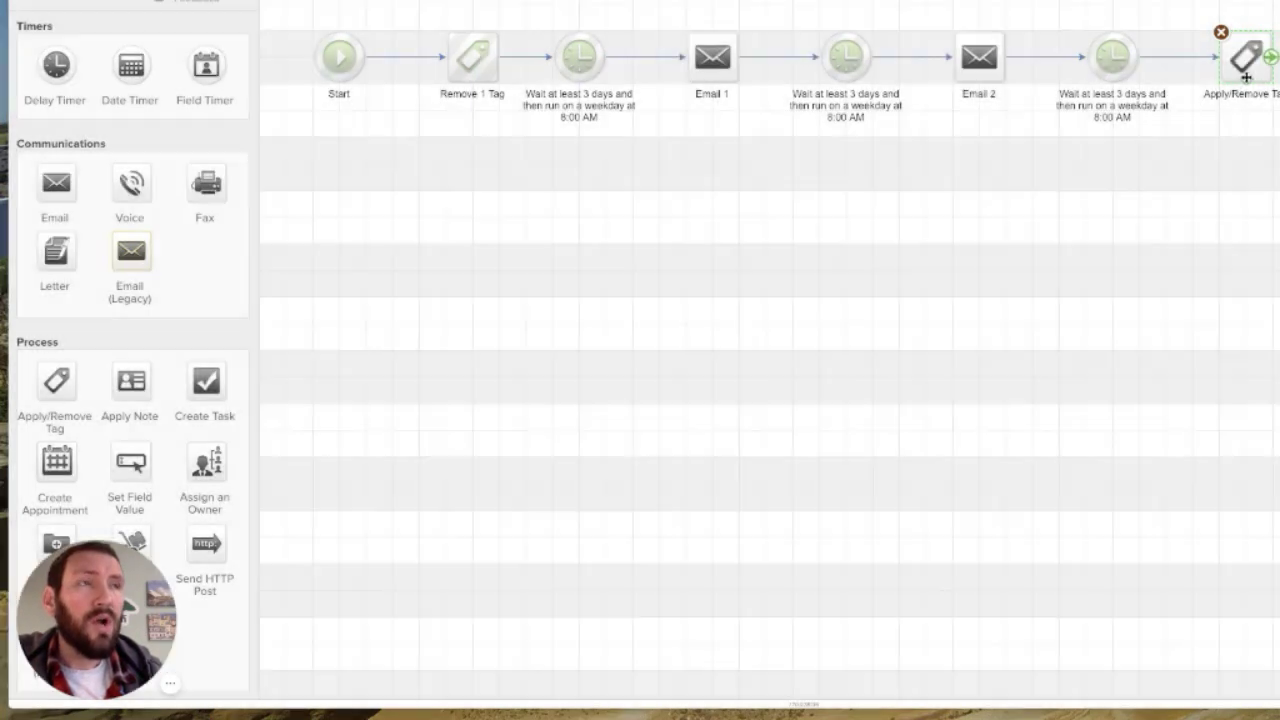
Step: Set the final tag step to apply Loop Tag, then return to the DHC Loops campaign canvas
{"action": "double_click", "coordinate": [1246, 70]}
{"action": "left_click", "coordinate": [710, 301]}
{"action": "left_click", "coordinate": [733, 329]}
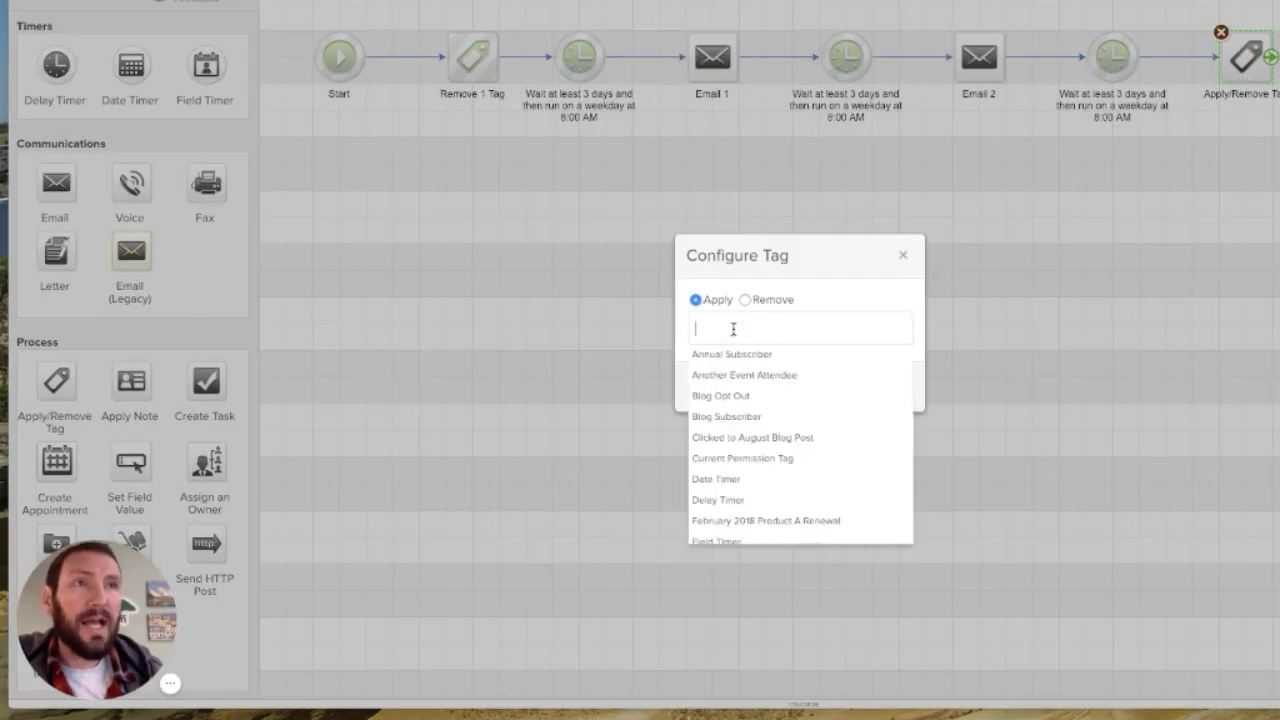
{"action": "type", "text": "Loop"}
{"action": "left_click", "coordinate": [765, 354]}
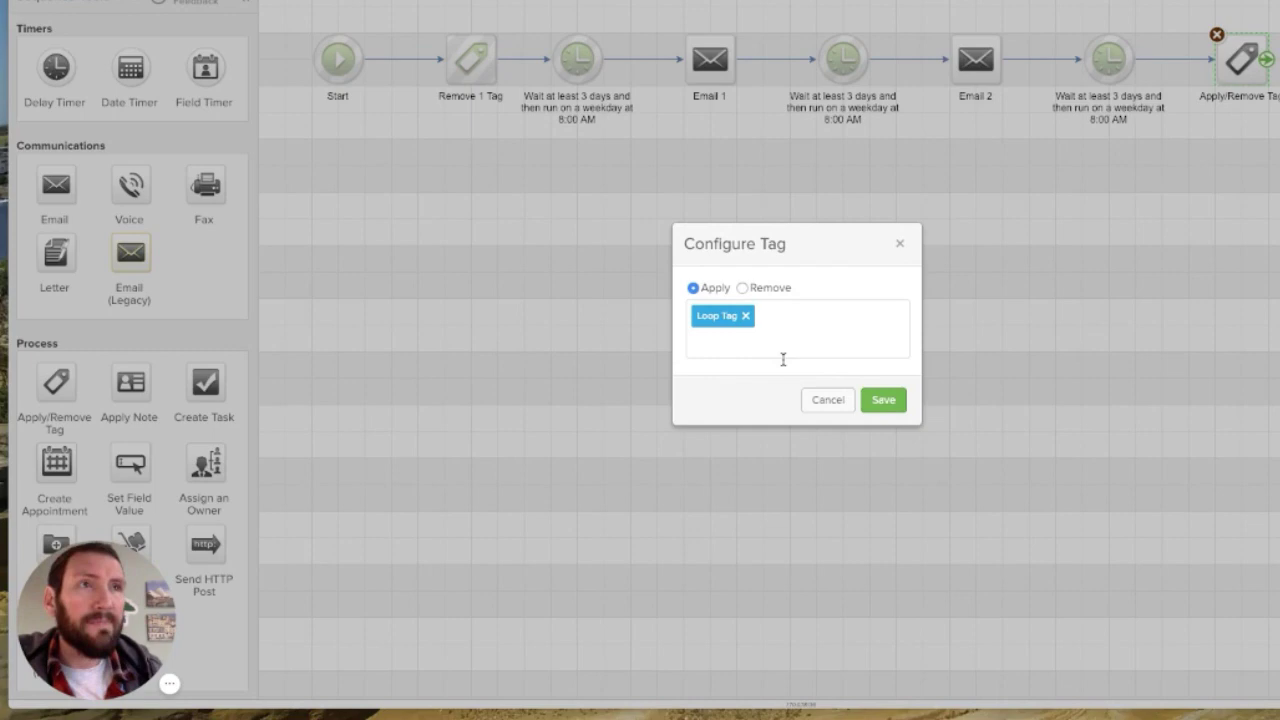
{"action": "left_click", "coordinate": [883, 397]}
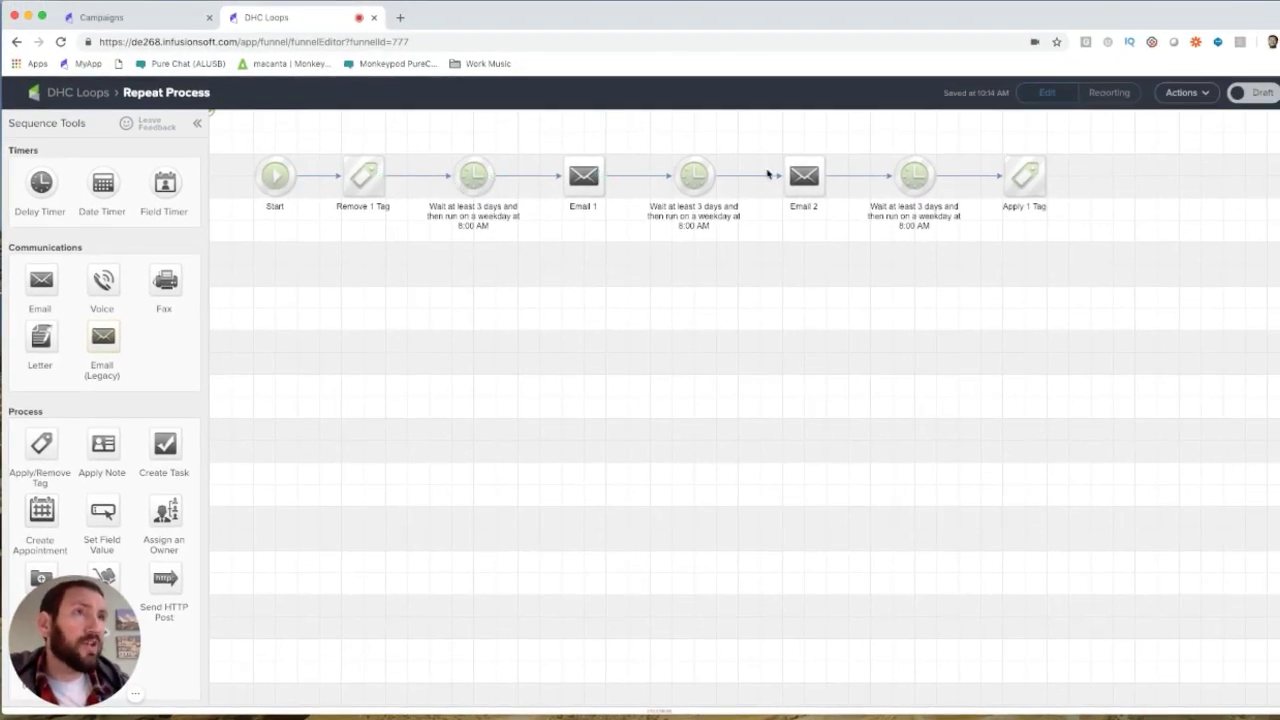
{"action": "mouse_move", "coordinate": [1024, 183]}
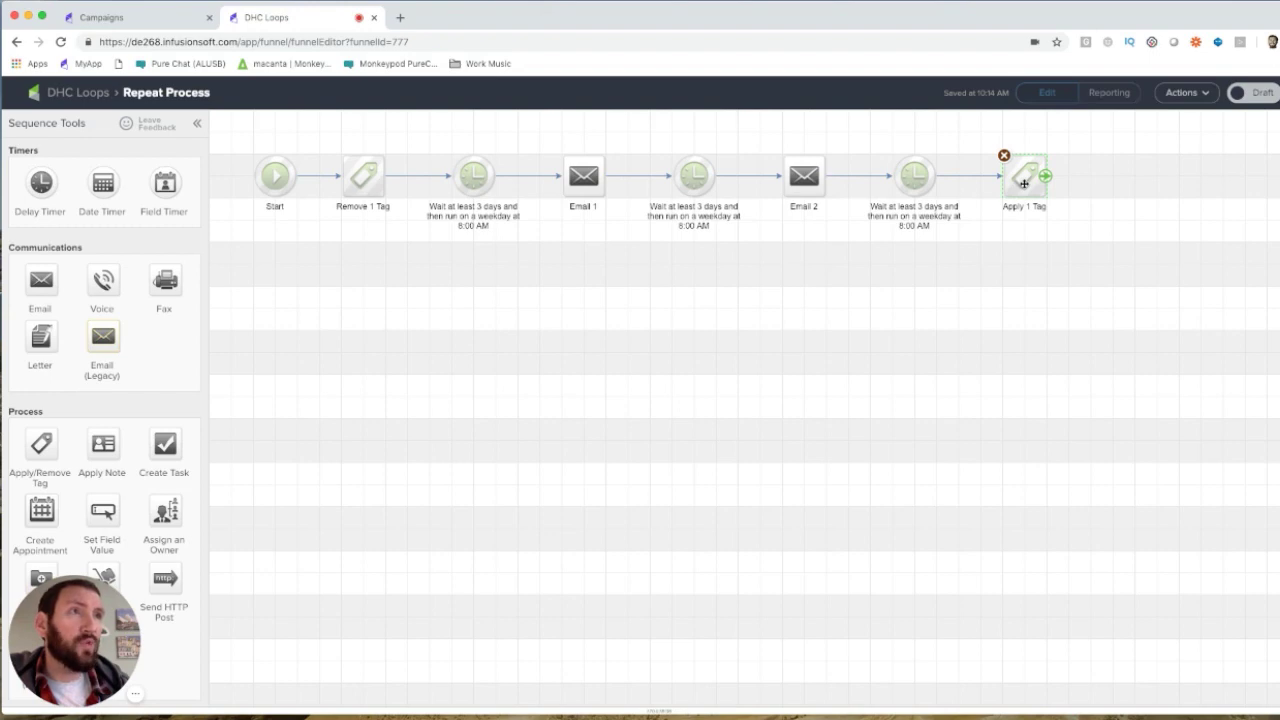
{"action": "left_click", "coordinate": [78, 92]}
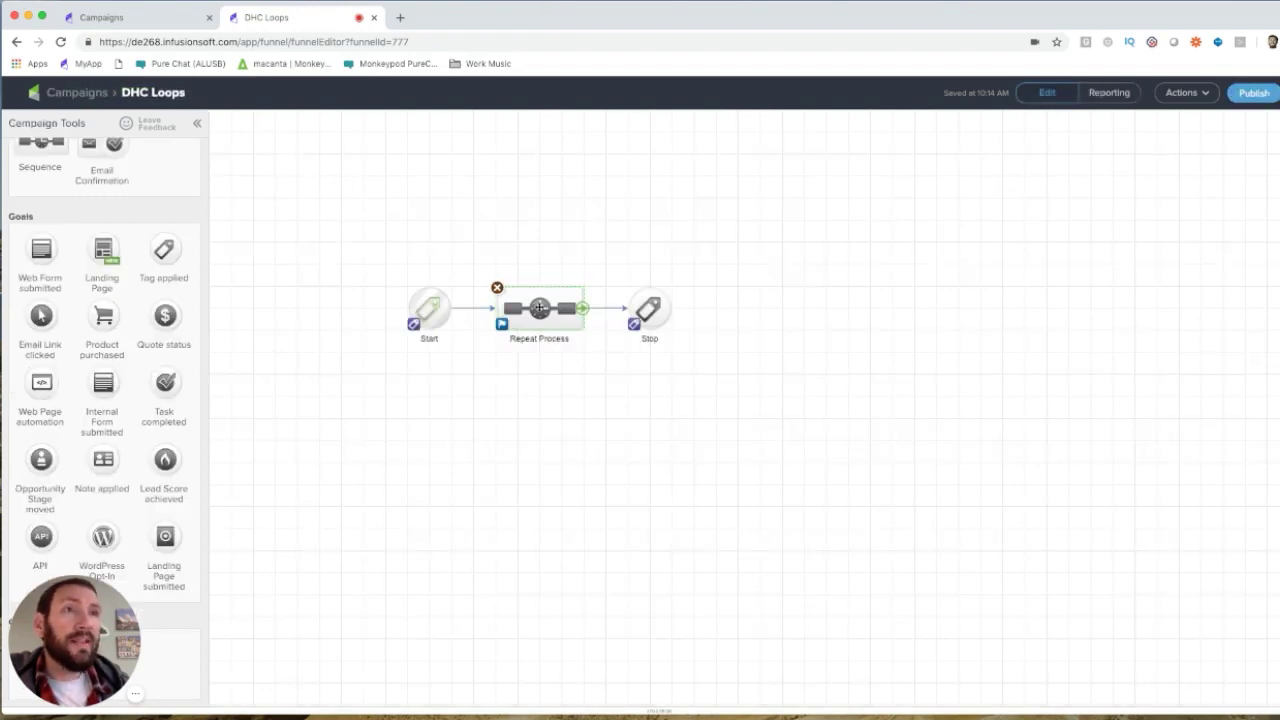
Step: Set the Stop goal to trigger on Loop Tag and save it
{"action": "double_click", "coordinate": [648, 310]}
{"action": "left_click", "coordinate": [629, 400]}
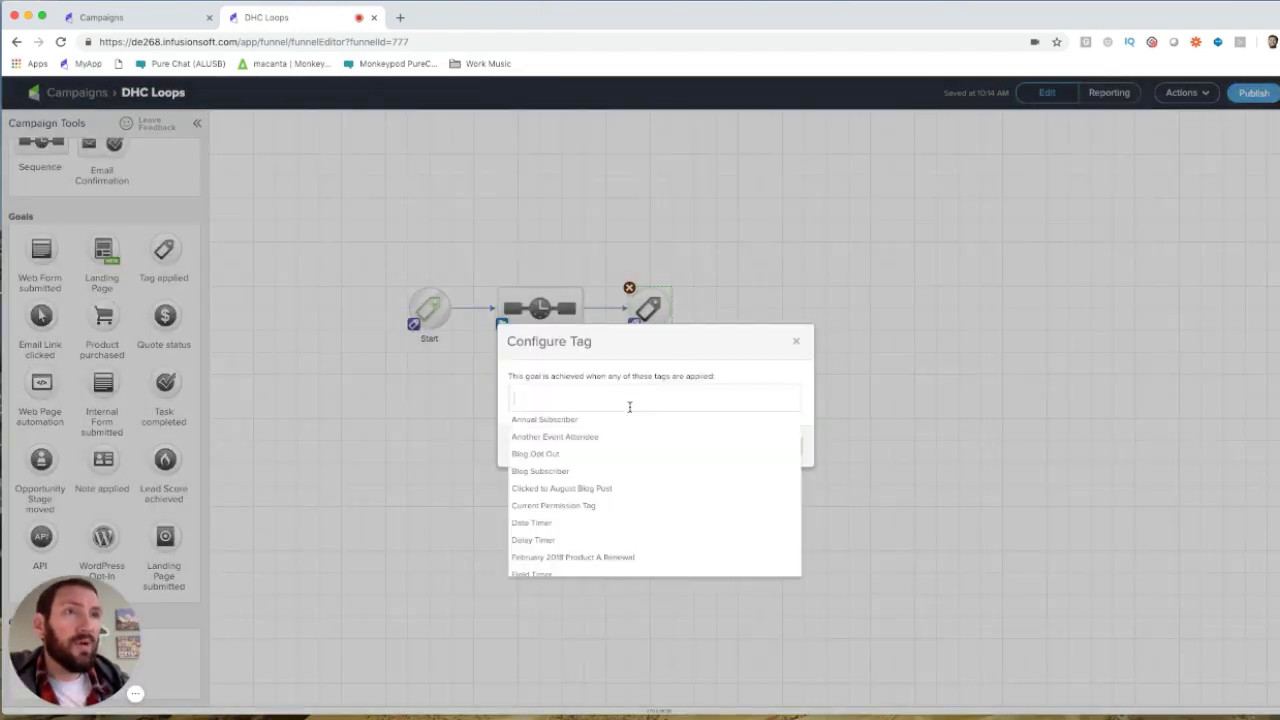
{"action": "type", "text": "Loop"}
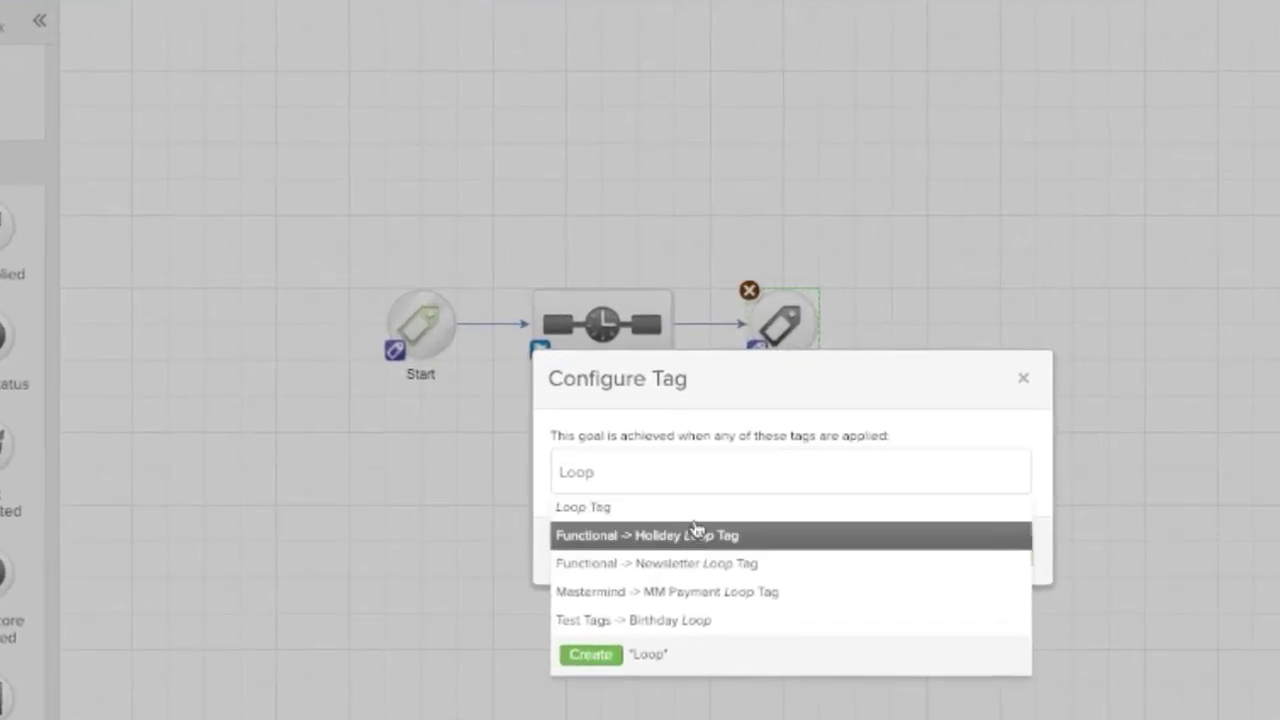
{"action": "left_click", "coordinate": [697, 509]}
{"action": "left_click", "coordinate": [1006, 571]}
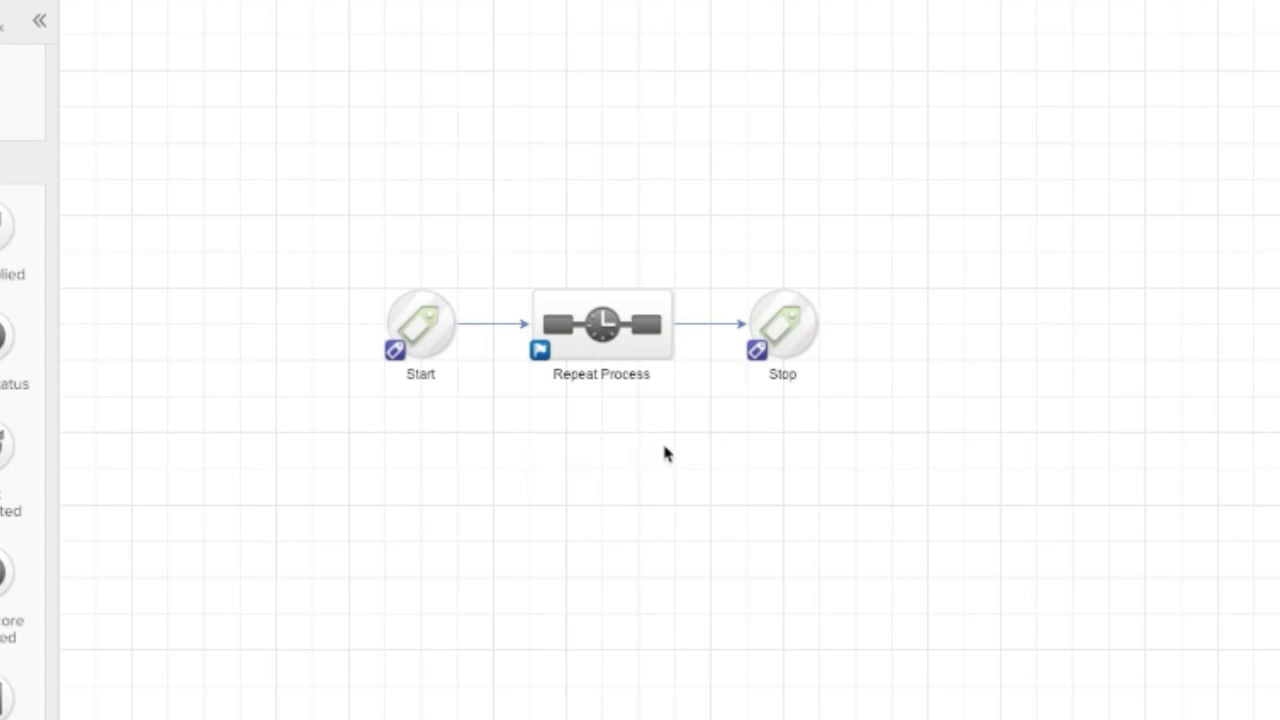
{"action": "left_click_drag", "start_coordinate": [709, 404], "coordinate": [505, 274]}
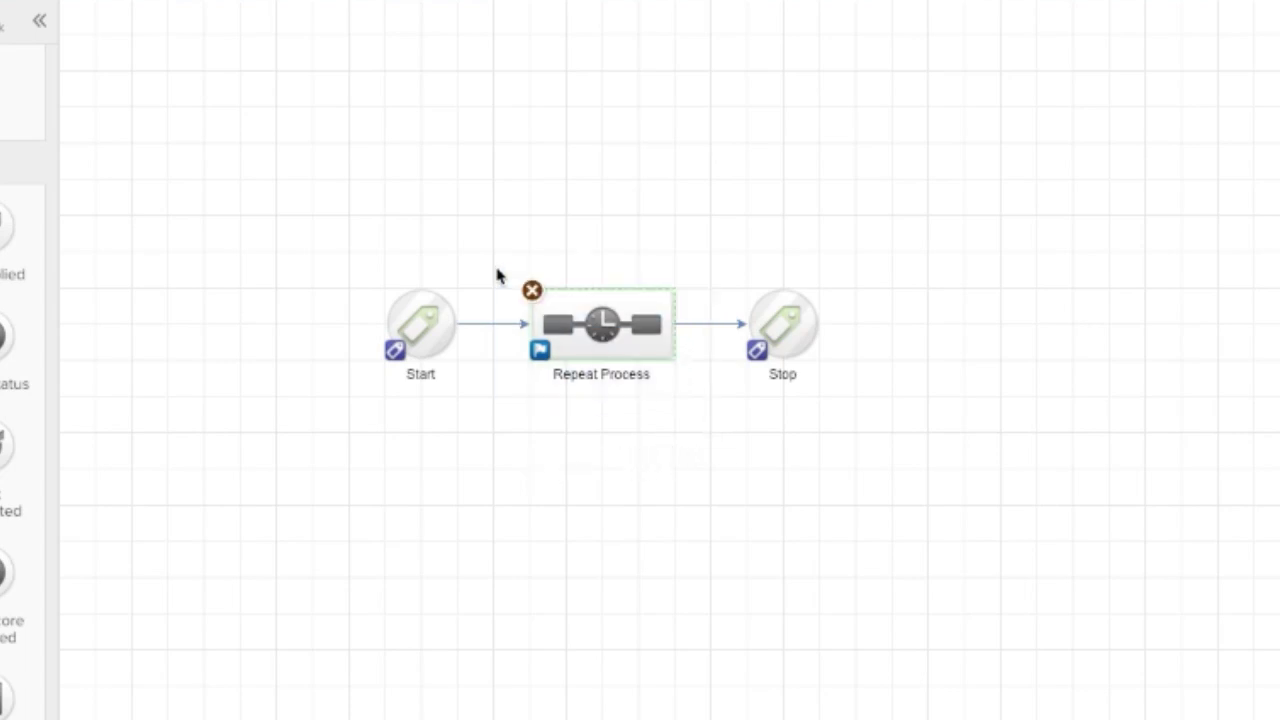
{"action": "left_click", "coordinate": [640, 478]}
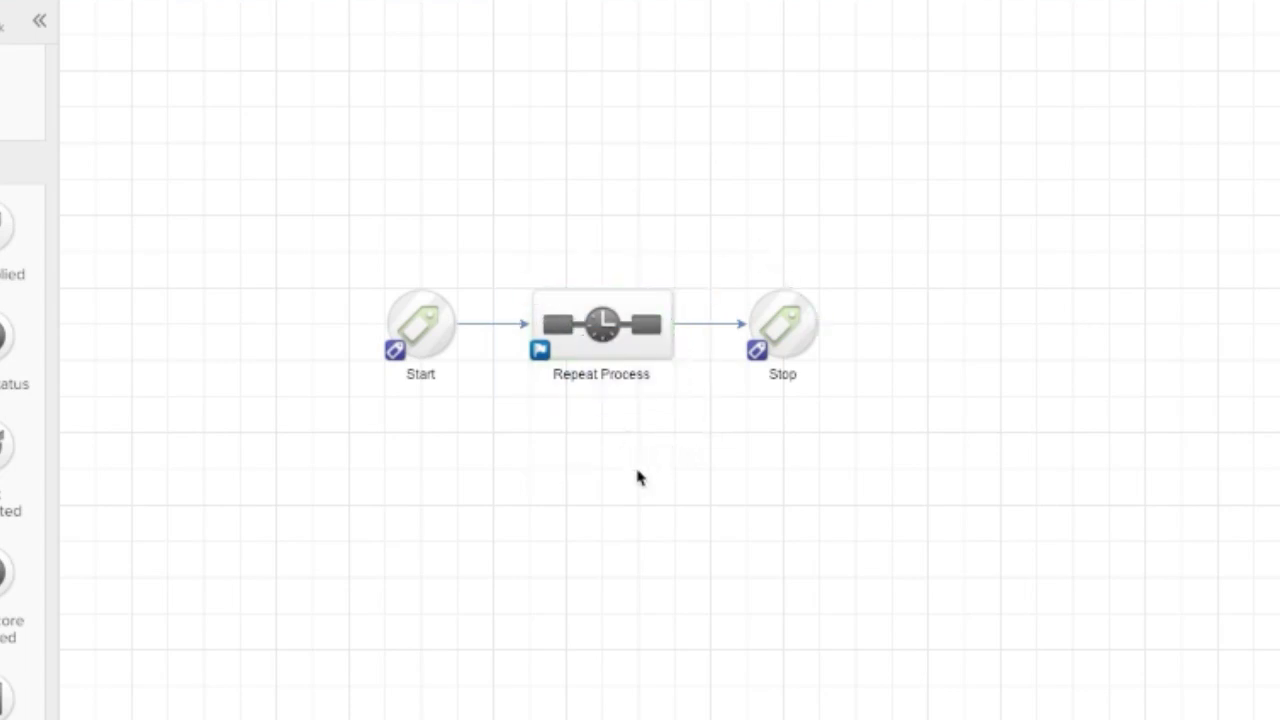
{"action": "left_click", "coordinate": [423, 343]}
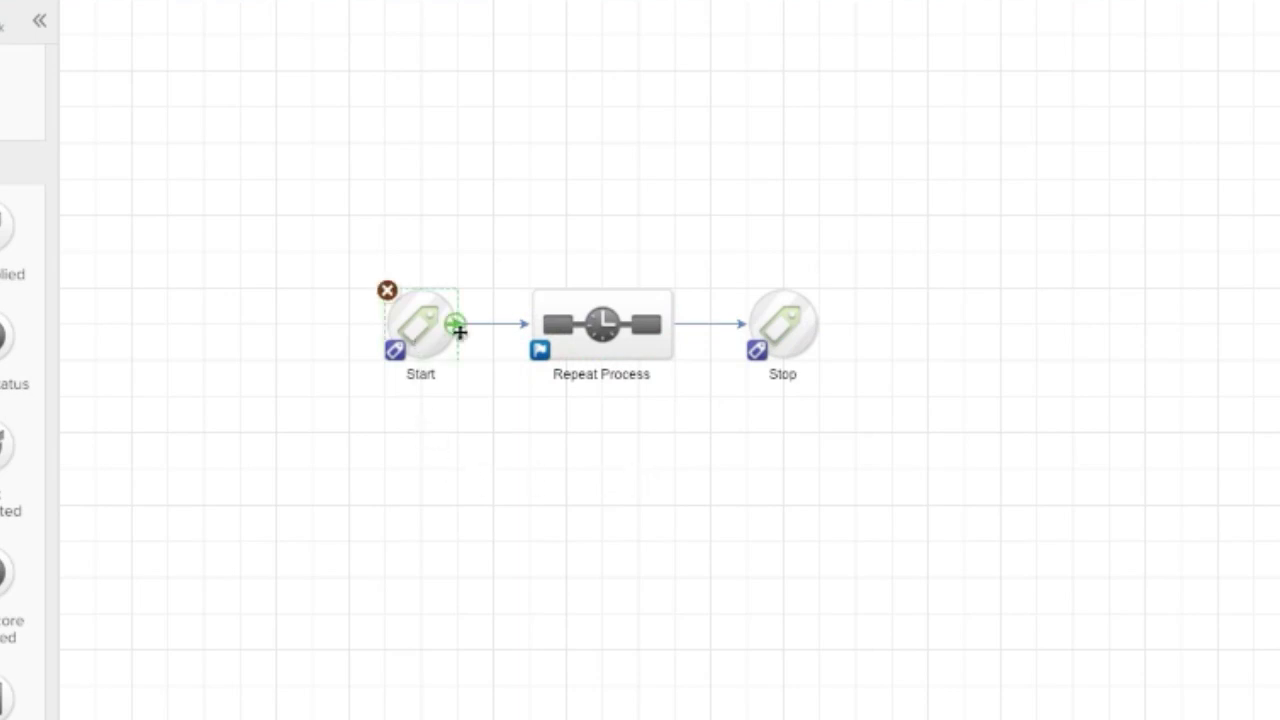
{"action": "left_click", "coordinate": [763, 320]}
{"action": "left_click", "coordinate": [426, 303]}
{"action": "left_click", "coordinate": [770, 329]}
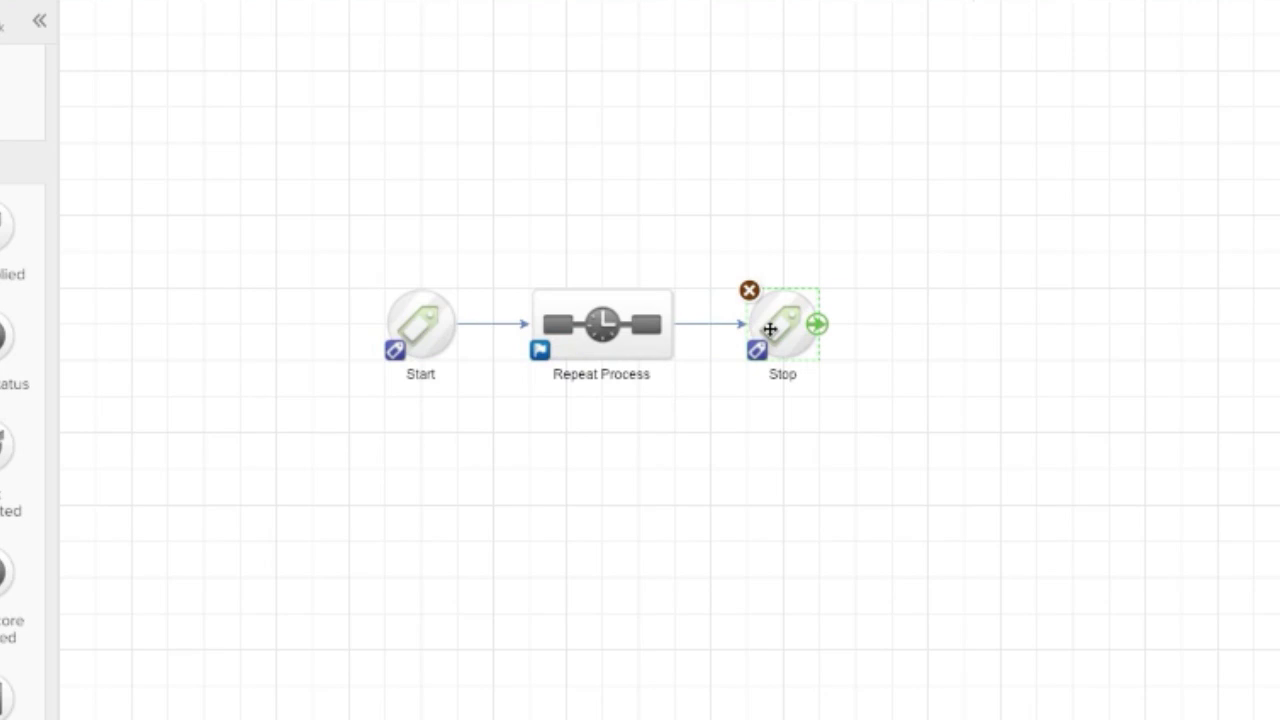
{"action": "left_click", "coordinate": [567, 470]}
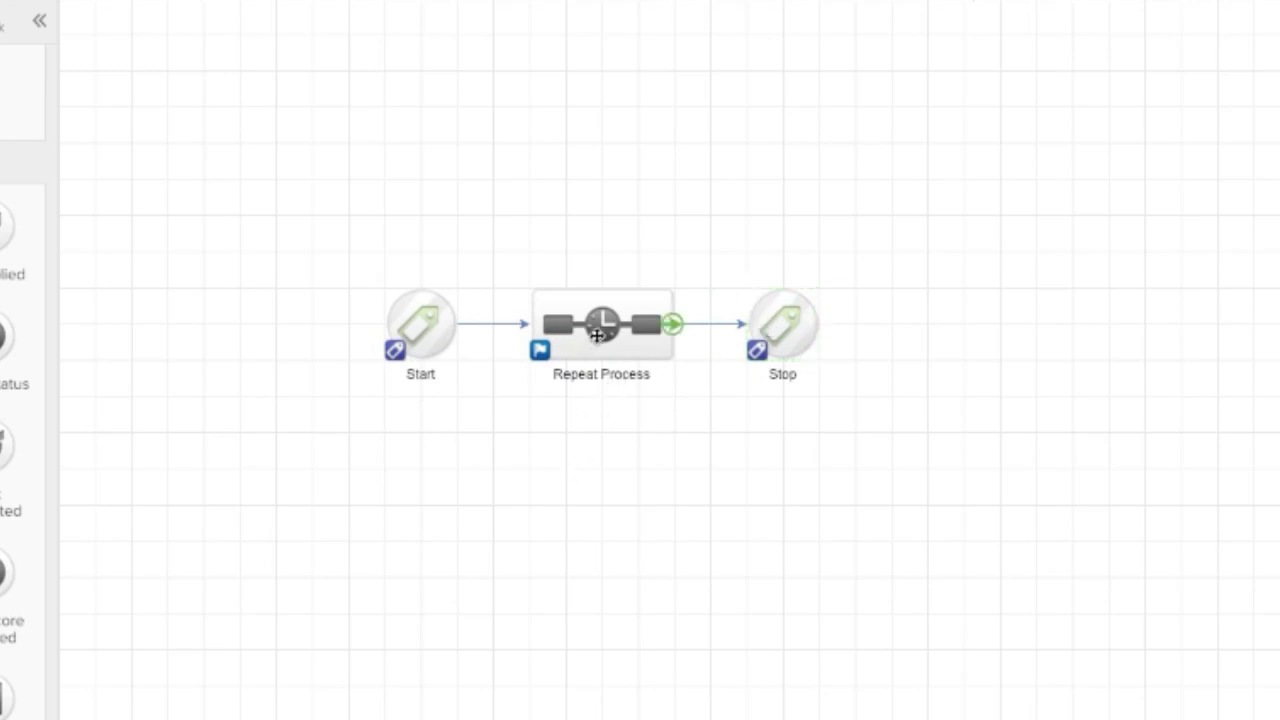
{"action": "mouse_move", "coordinate": [871, 436]}
{"action": "left_mouse_down"}
{"action": "mouse_move", "coordinate": [554, 247]}
{"action": "mouse_move", "coordinate": [488, 234]}
{"action": "mouse_move", "coordinate": [491, 270]}
{"action": "mouse_move", "coordinate": [486, 251]}
{"action": "left_mouse_up"}
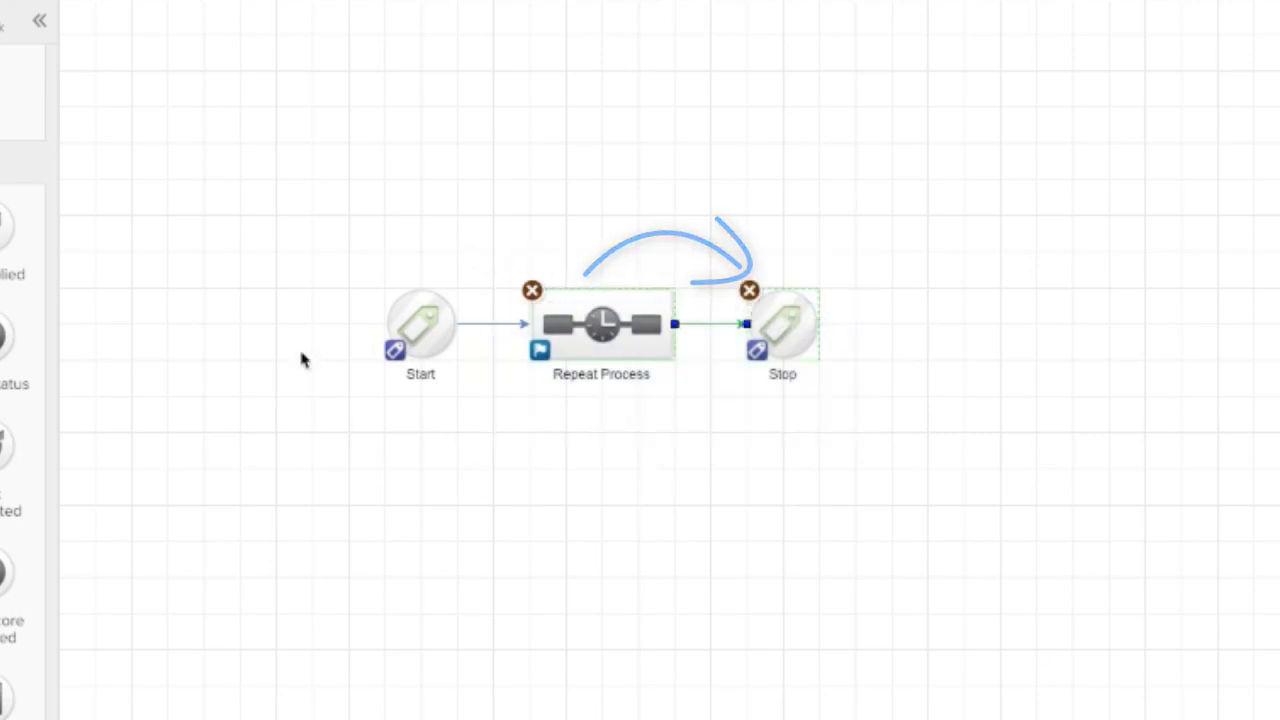
{"action": "left_click_drag", "start_coordinate": [338, 235], "coordinate": [691, 423]}
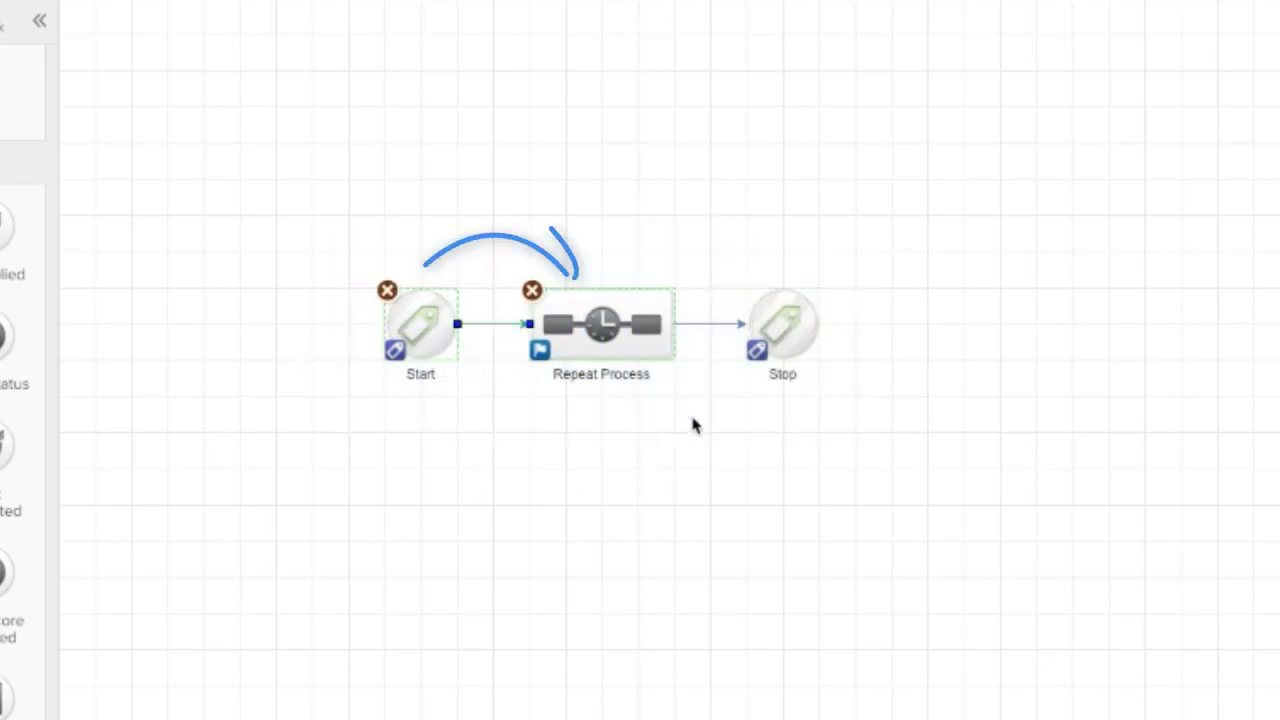
{"action": "left_click", "coordinate": [413, 320]}
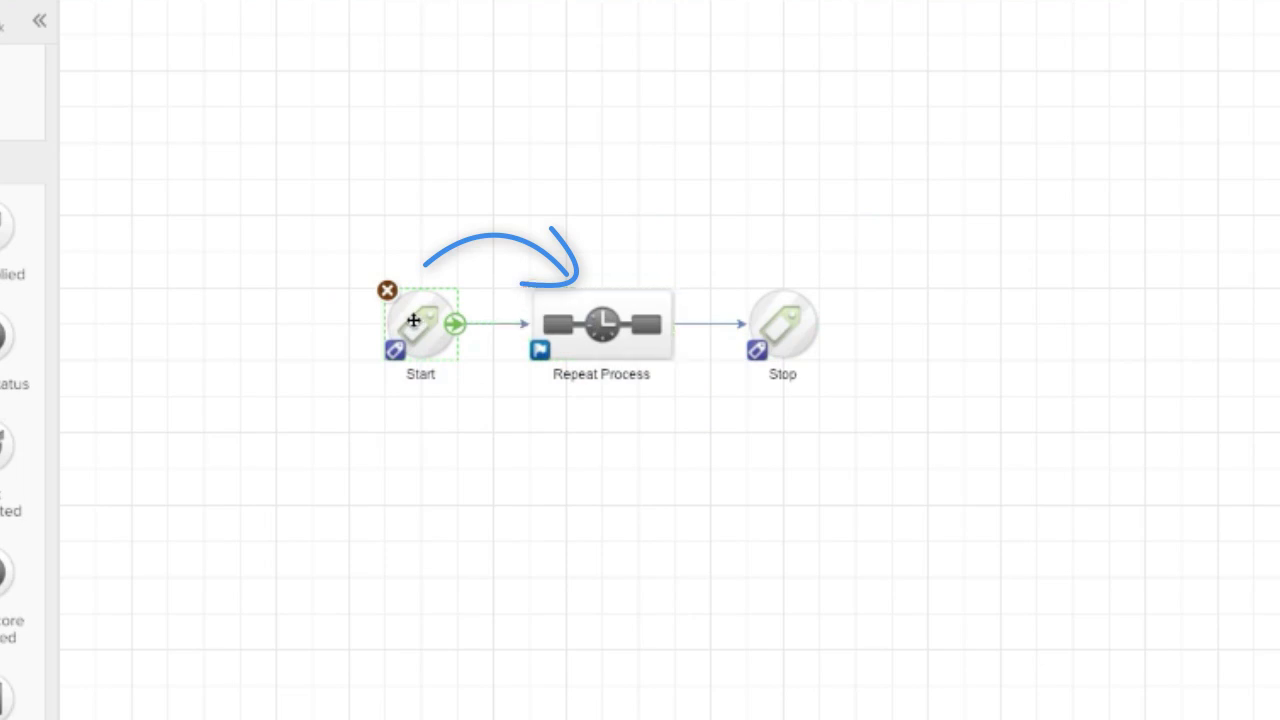
{"action": "left_click", "coordinate": [601, 323]}
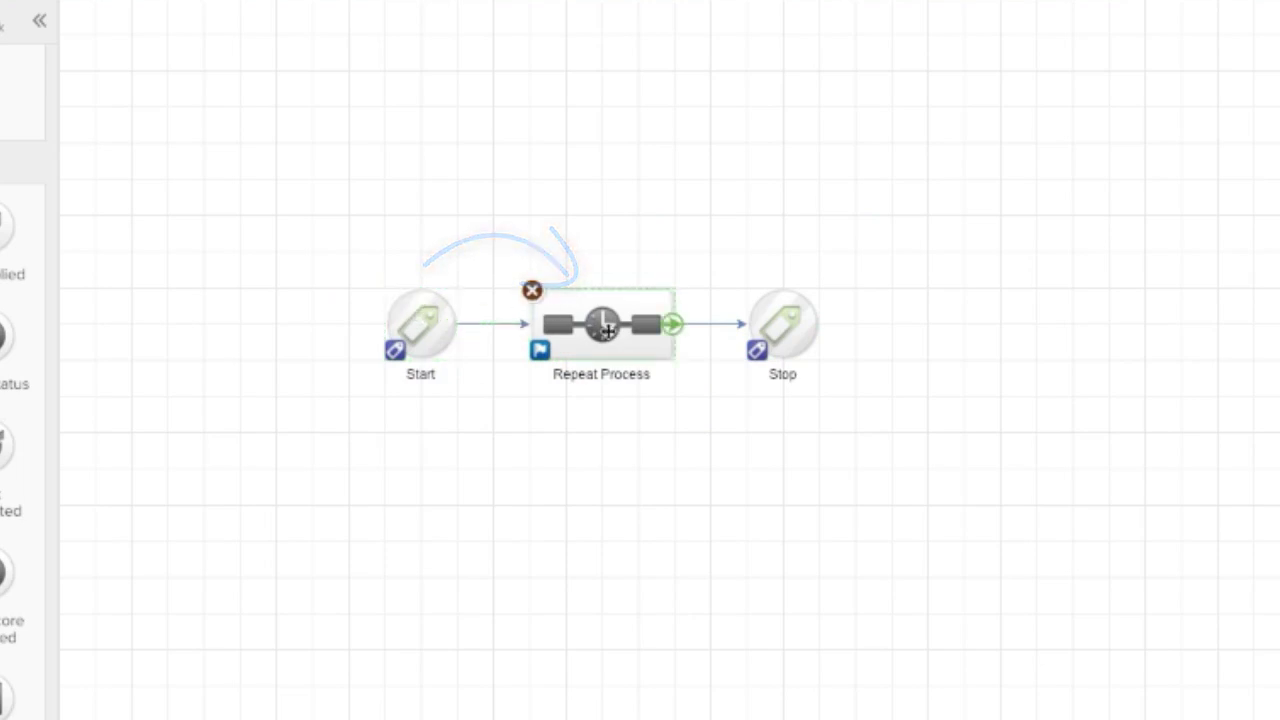
{"action": "left_click", "coordinate": [727, 410]}
{"action": "left_click", "coordinate": [780, 322]}
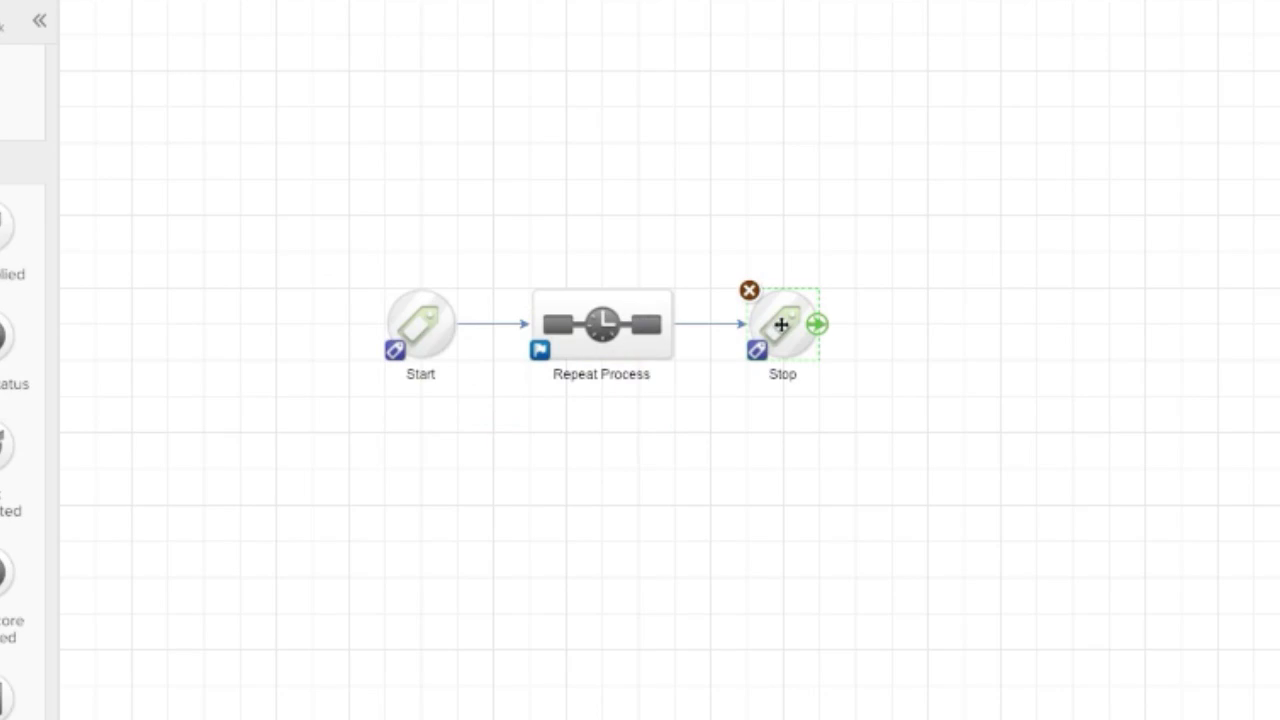
{"action": "left_click", "coordinate": [407, 320]}
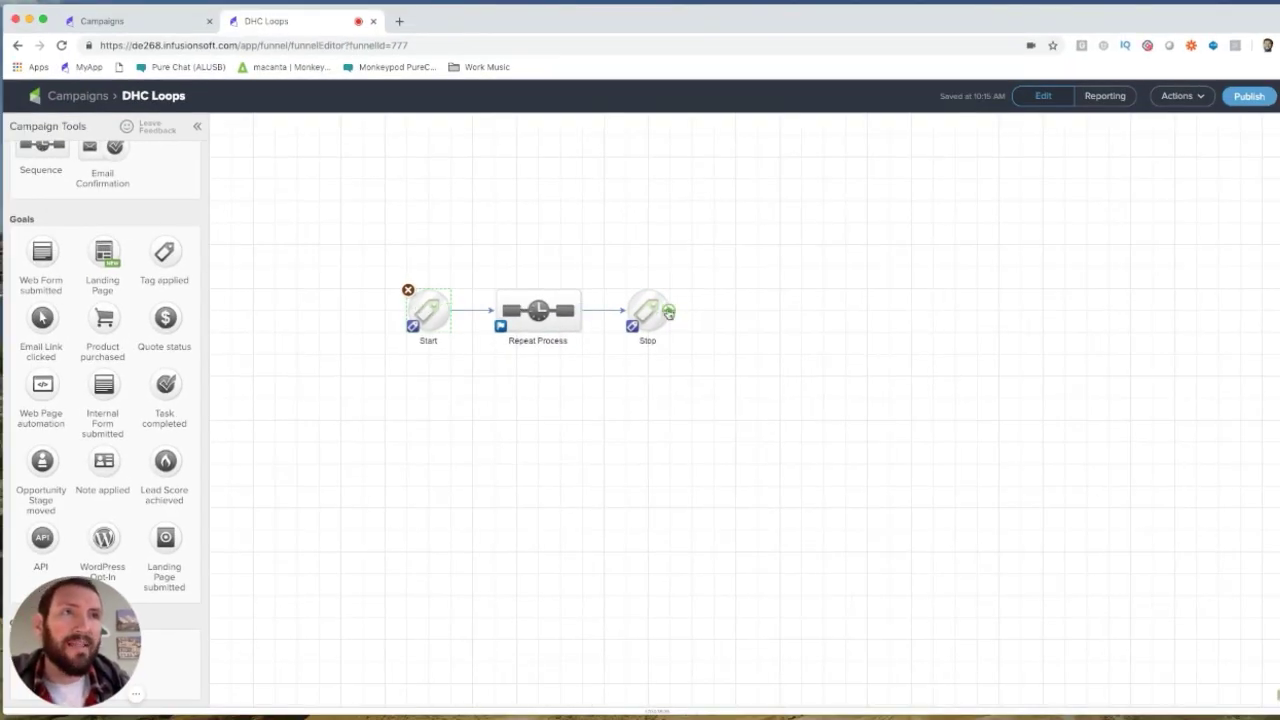
Step: Deselect Start and open Partner Campaign [ACTIVE] from the recently viewed campaigns
{"action": "left_click", "coordinate": [440, 388]}
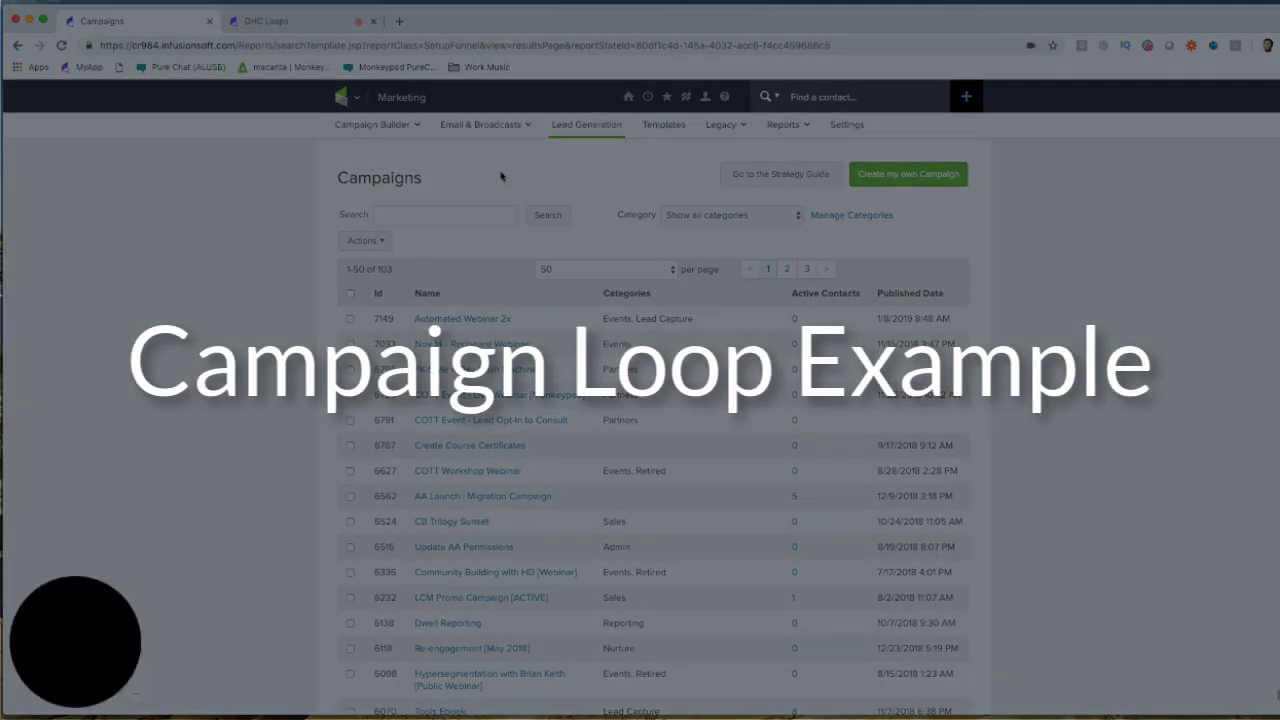
{"action": "mouse_move", "coordinate": [637, 110]}
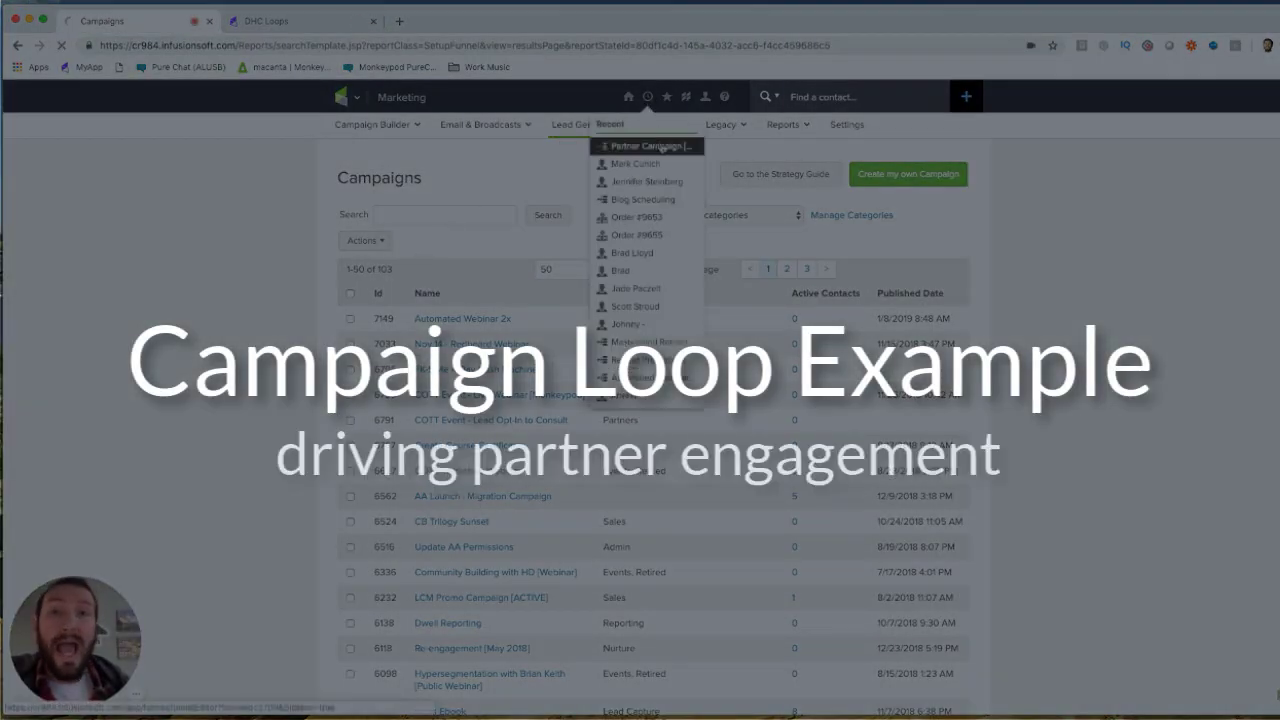
{"action": "left_click", "coordinate": [661, 147]}
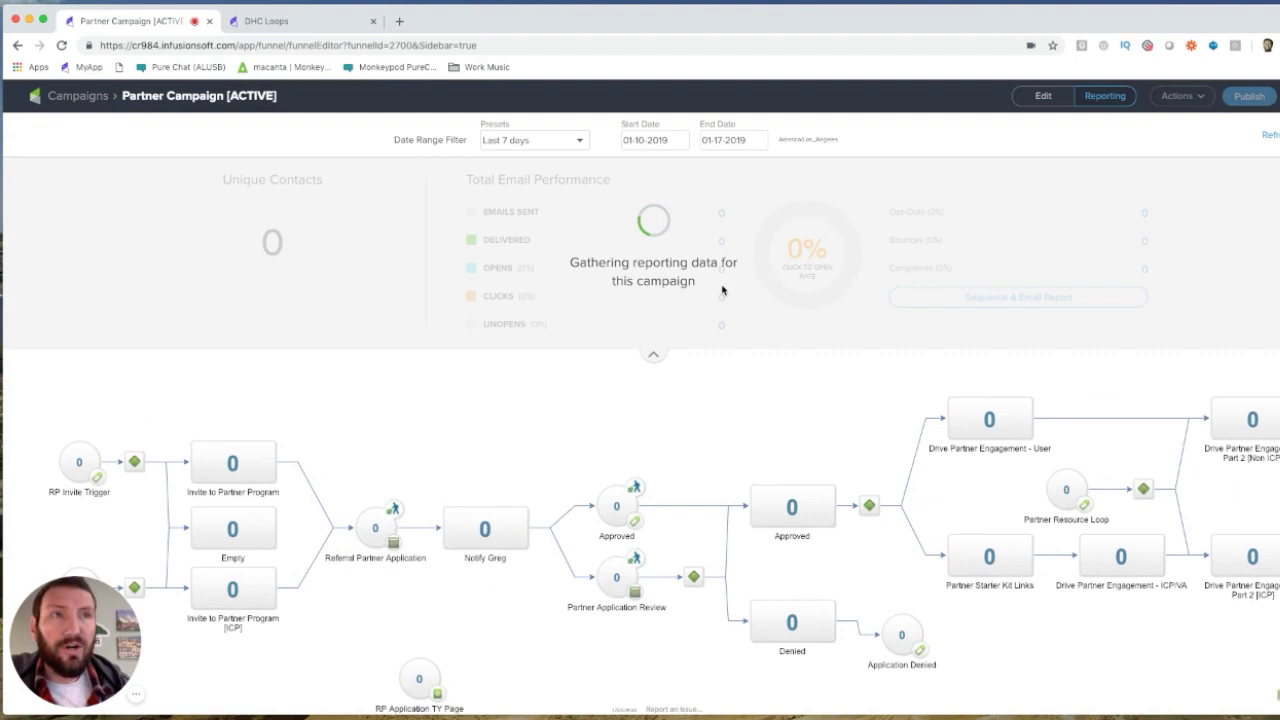
{"action": "left_click", "coordinate": [1042, 96]}
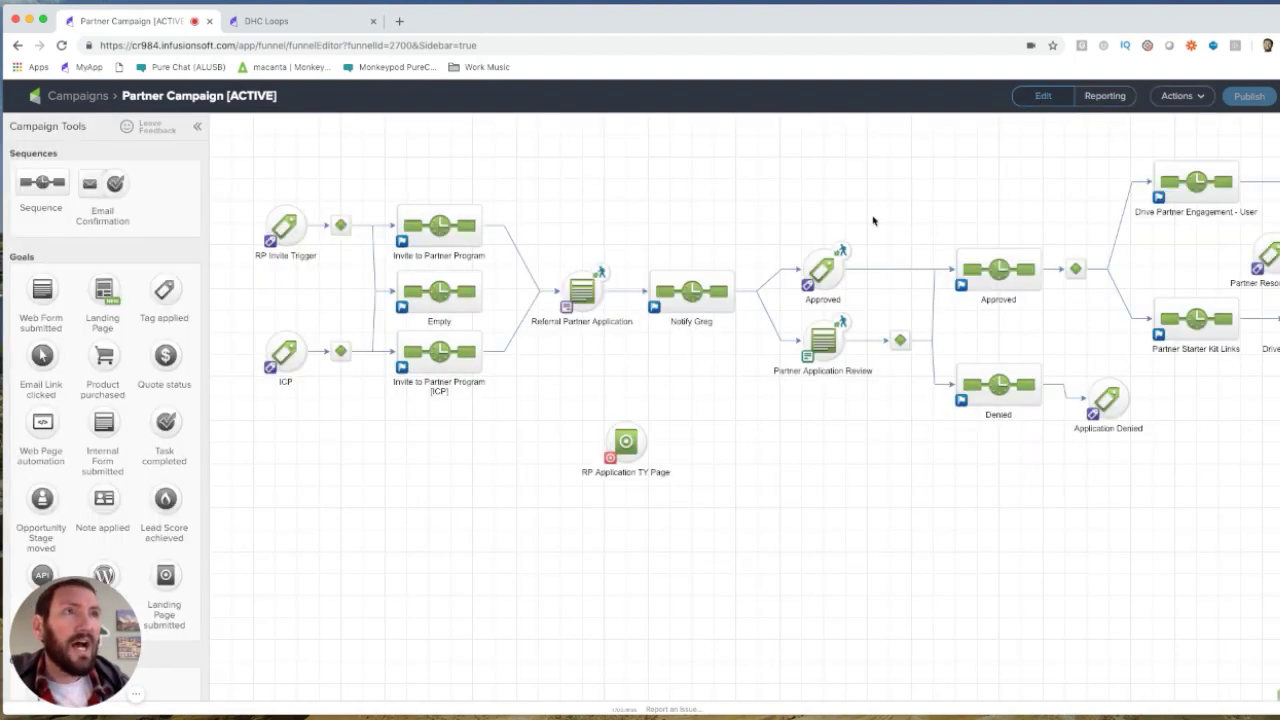
{"action": "left_click_drag", "start_coordinate": [873, 221], "coordinate": [736, 241]}
{"action": "left_click", "coordinate": [445, 313]}
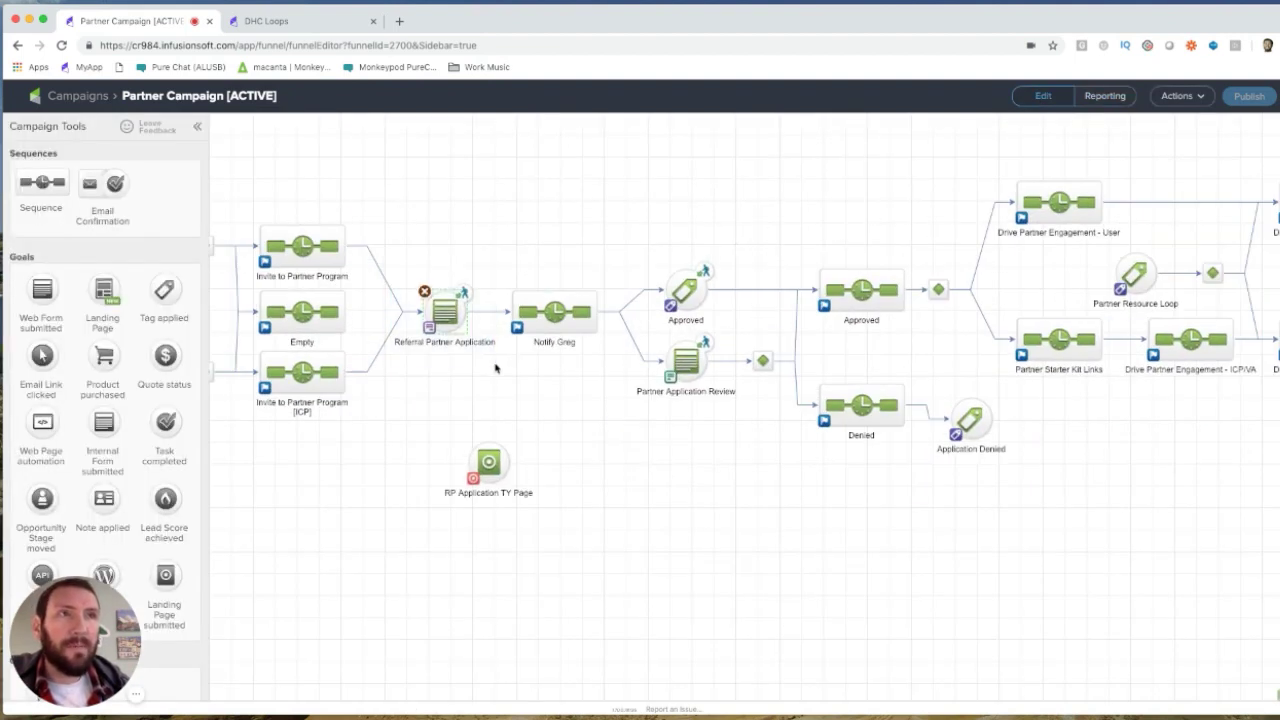
{"action": "left_click_drag", "start_coordinate": [809, 234], "coordinate": [379, 309]}
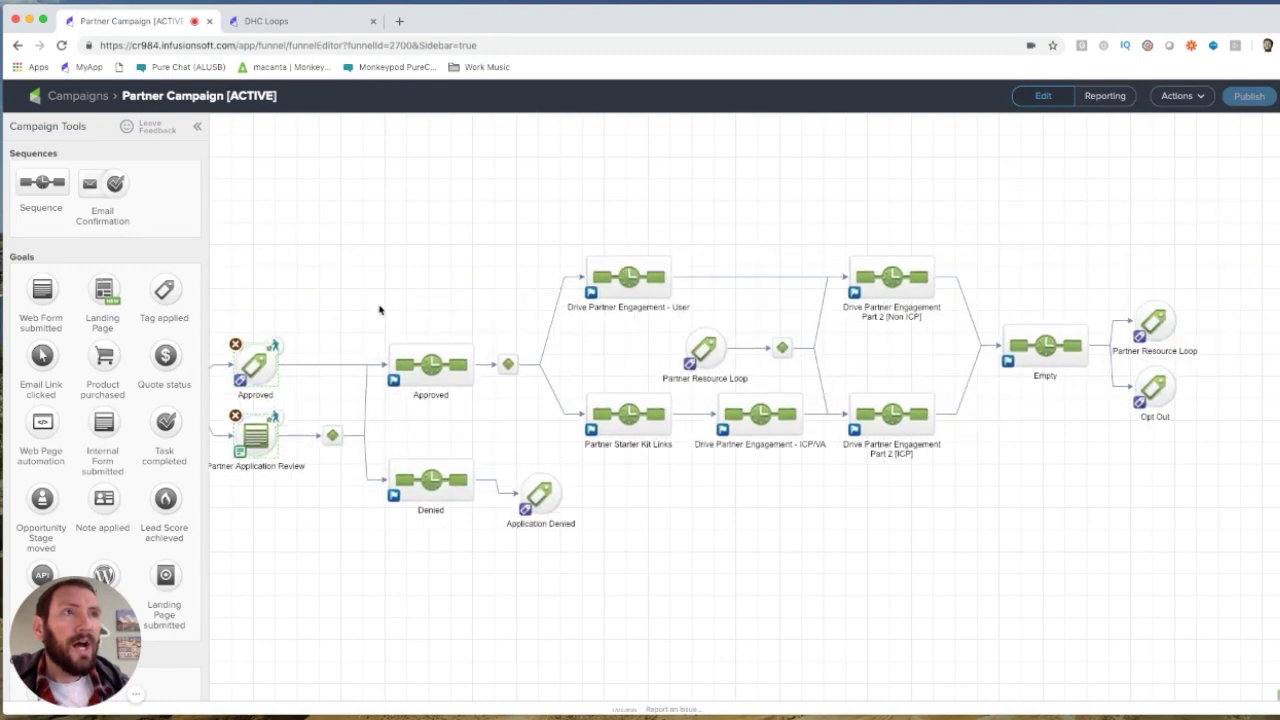
{"action": "left_click_drag", "start_coordinate": [360, 198], "coordinate": [822, 480]}
{"action": "left_click", "coordinate": [455, 368]}
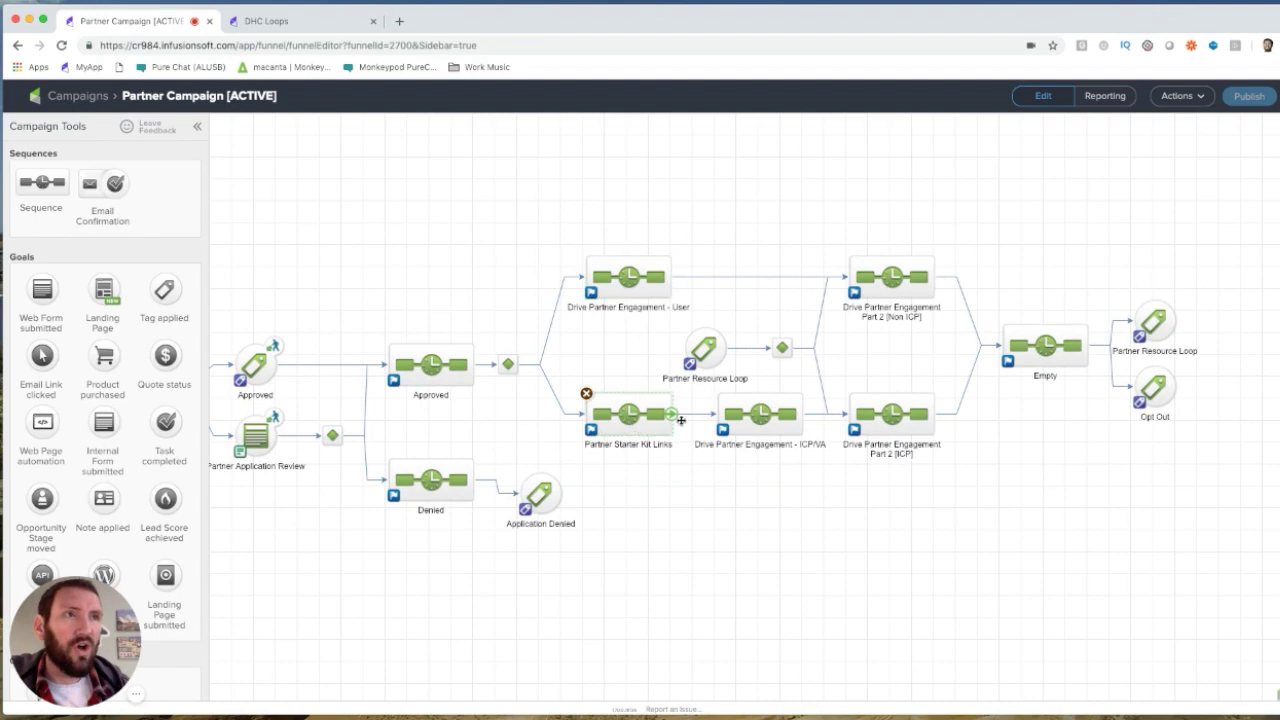
{"action": "left_click_drag", "start_coordinate": [806, 494], "coordinate": [597, 476]}
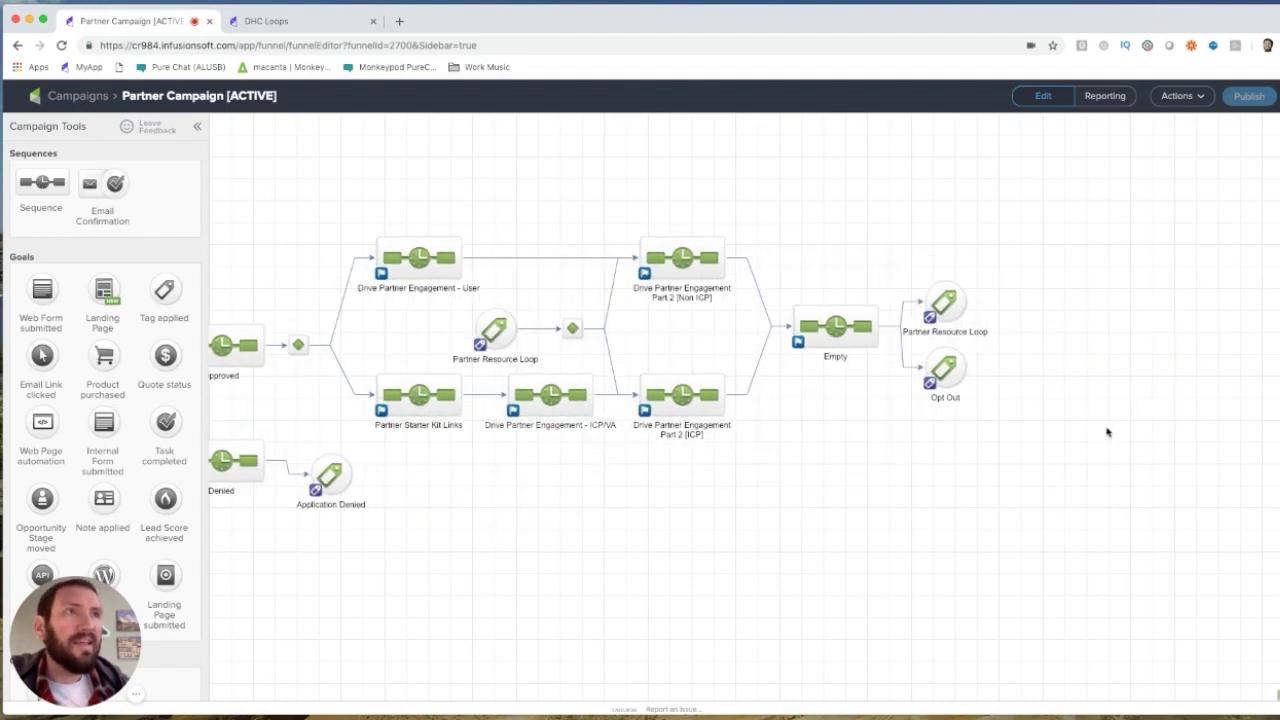
{"action": "left_click_drag", "start_coordinate": [1104, 478], "coordinate": [586, 200]}
{"action": "left_click_drag", "start_coordinate": [672, 242], "coordinate": [716, 242]}
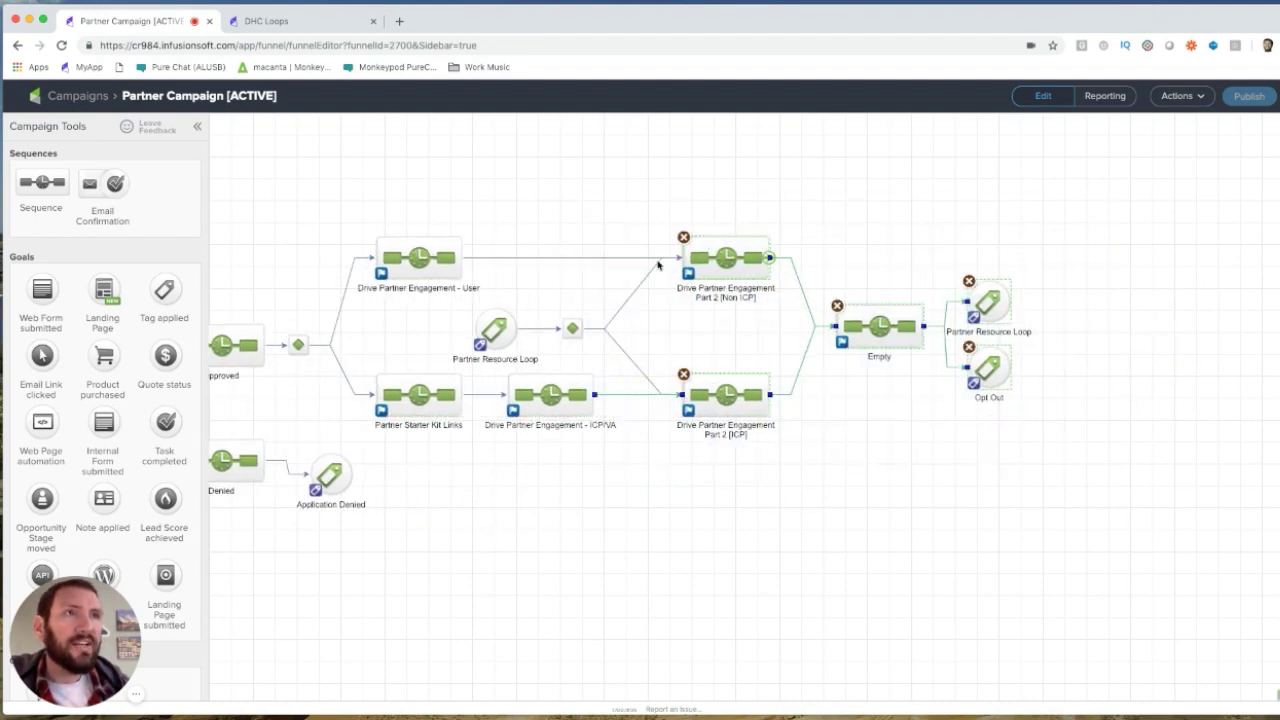
{"action": "left_click_drag", "start_coordinate": [490, 333], "coordinate": [608, 328]}
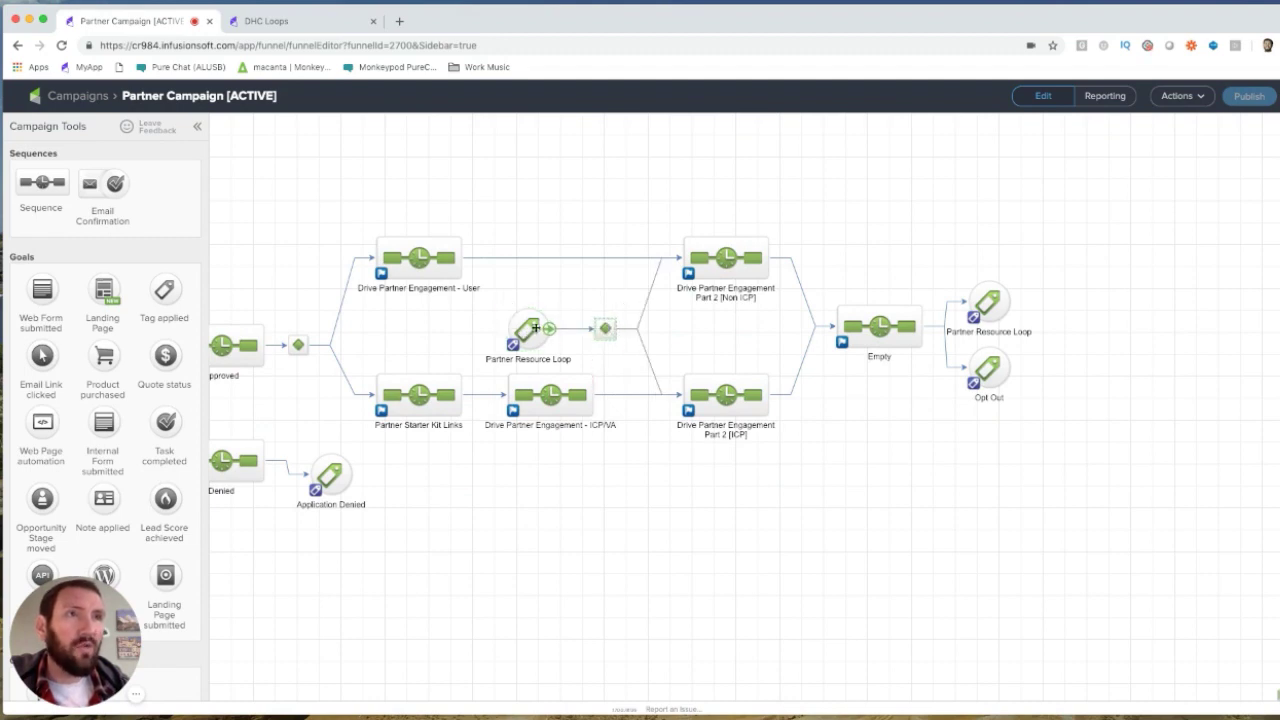
{"action": "left_click", "coordinate": [513, 344]}
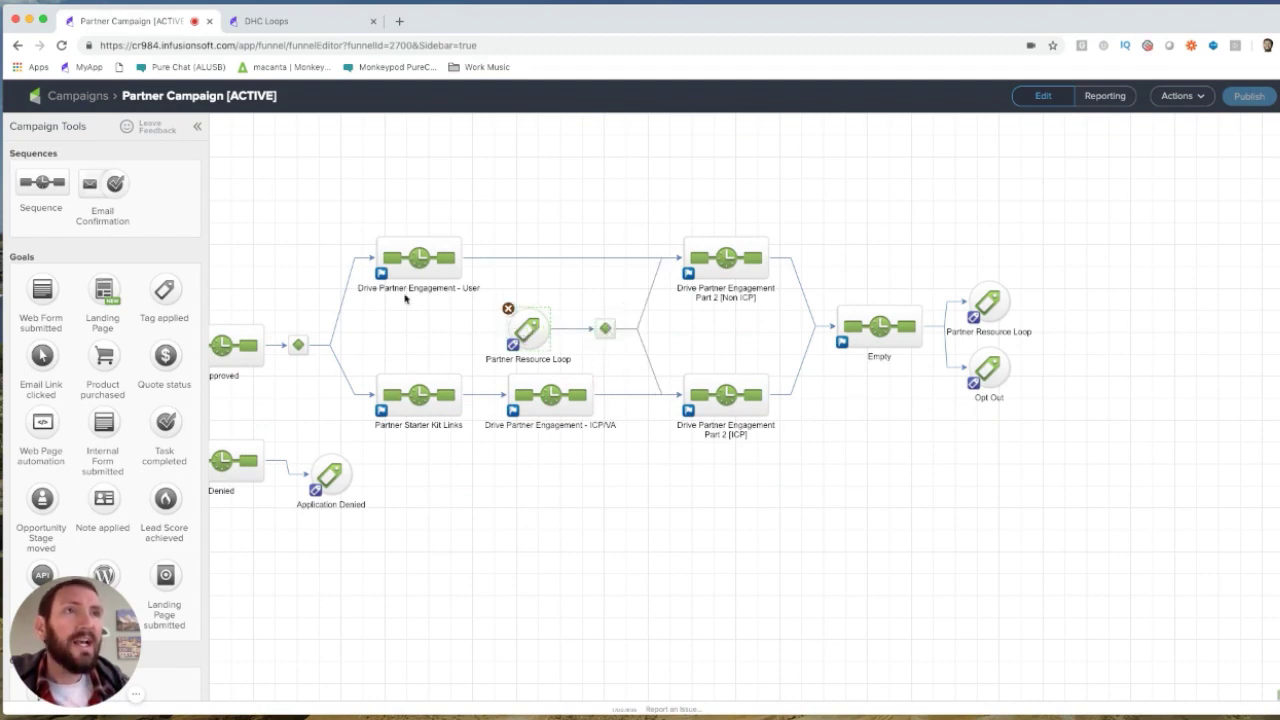
{"action": "left_click", "coordinate": [414, 258]}
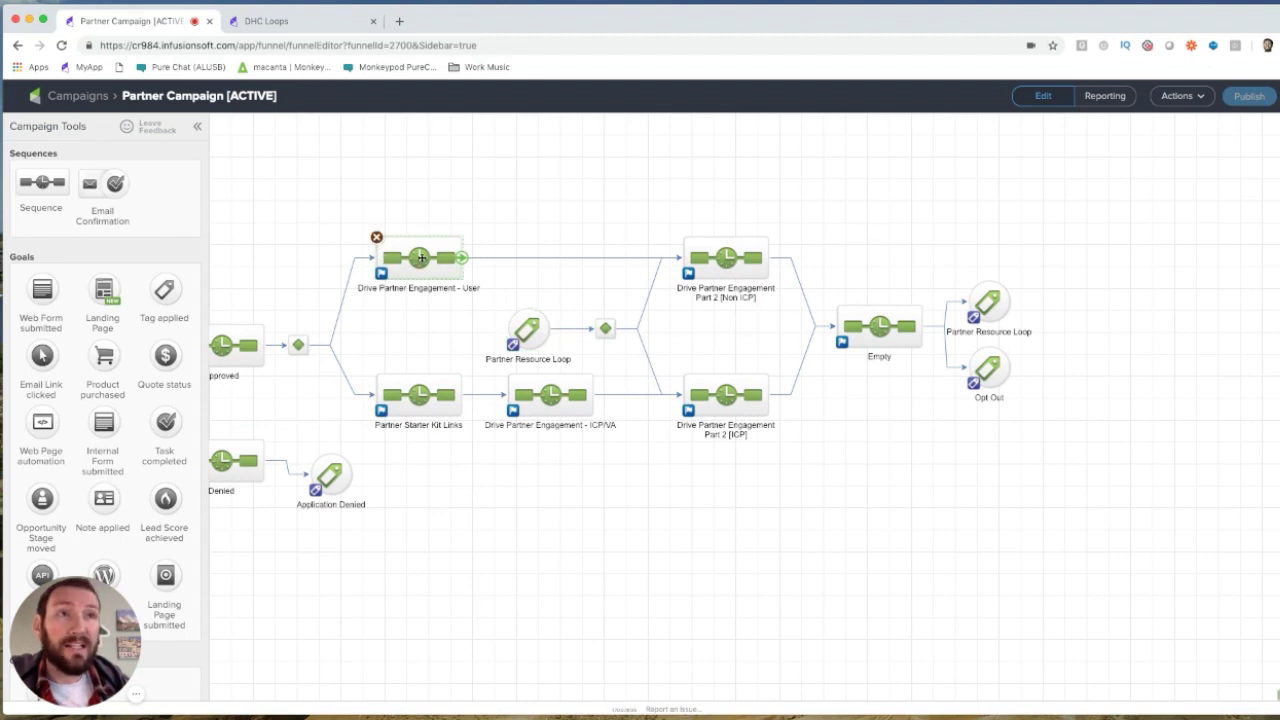
{"action": "left_click", "coordinate": [689, 249]}
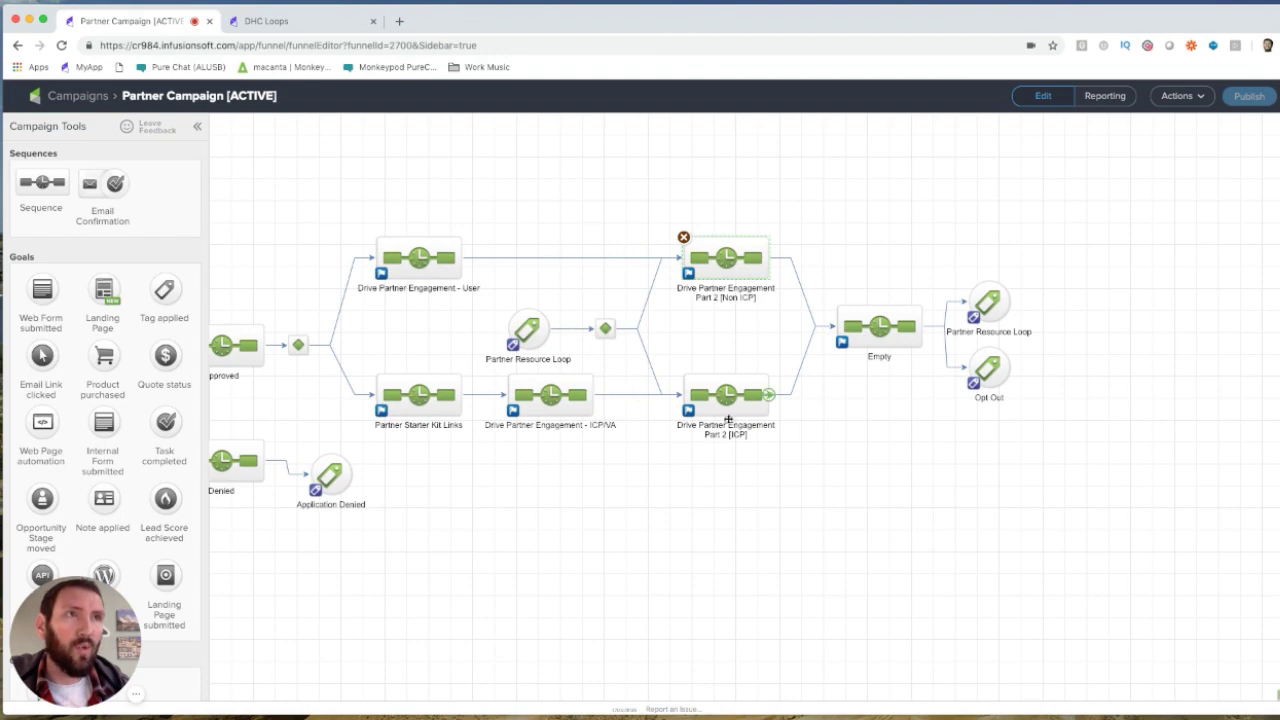
{"action": "double_click", "coordinate": [737, 262]}
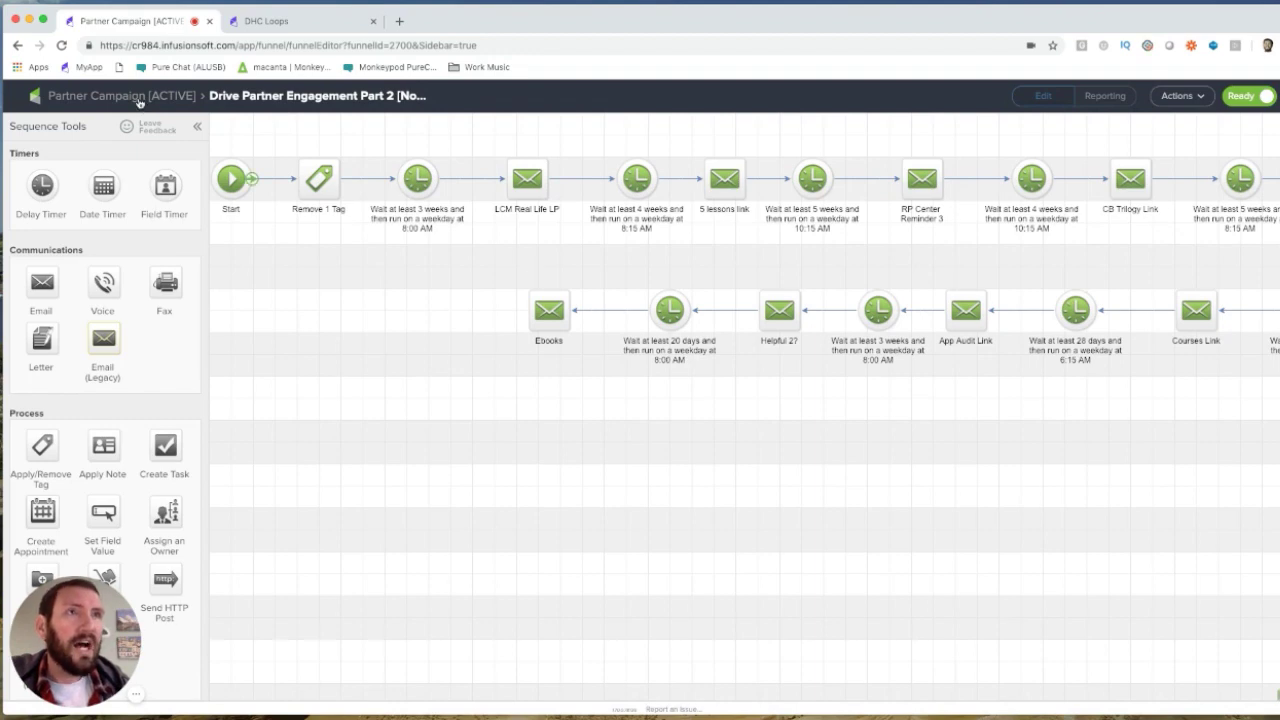
{"action": "mouse_move", "coordinate": [313, 183]}
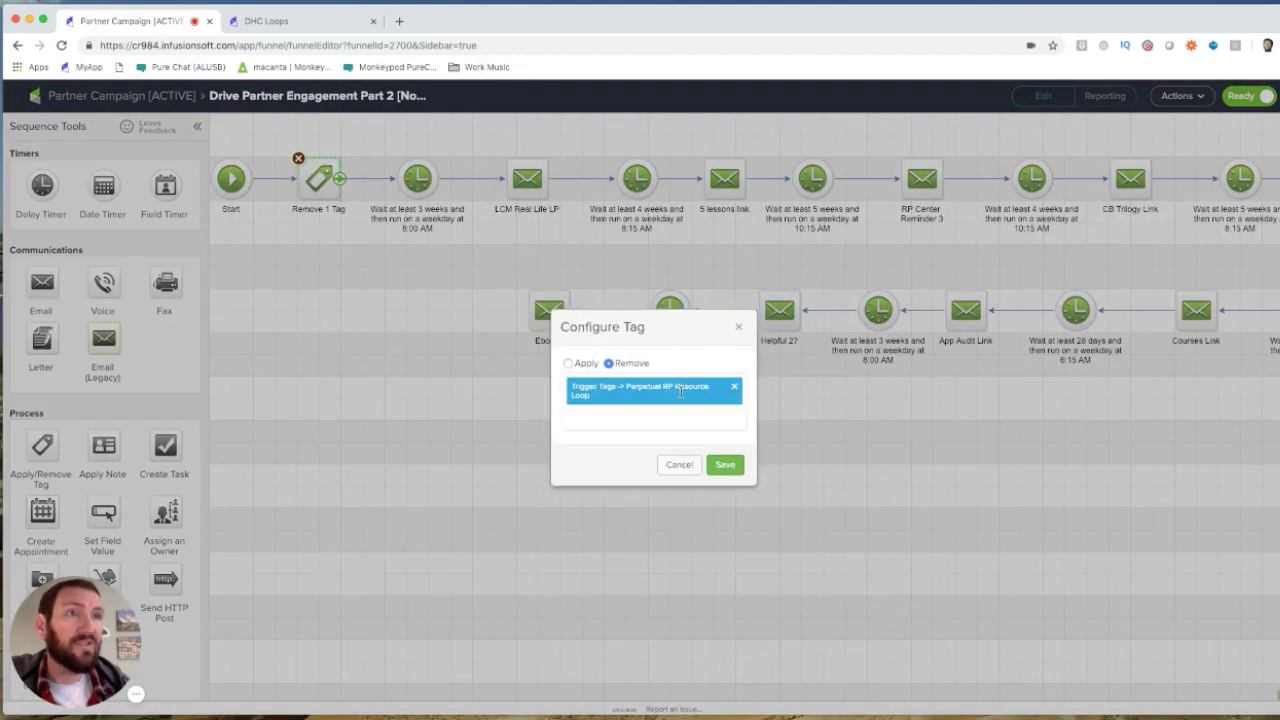
{"action": "left_click", "coordinate": [680, 464]}
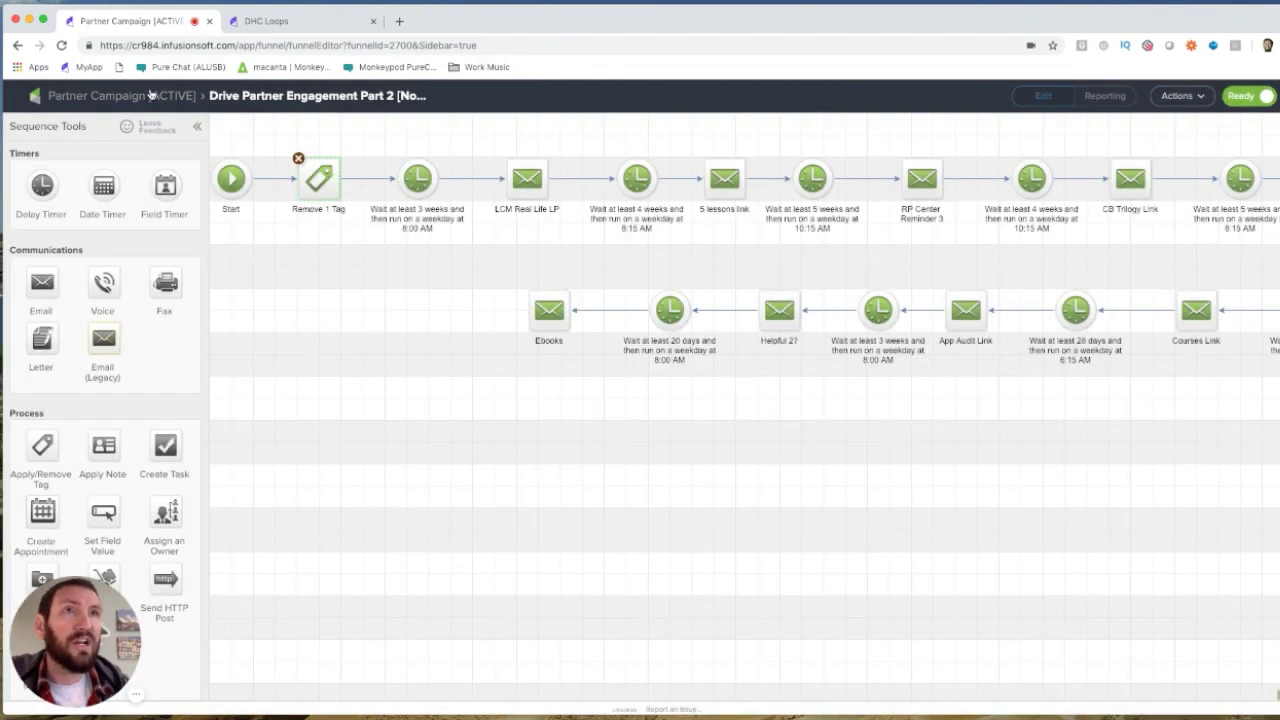
{"action": "left_click", "coordinate": [150, 95]}
{"action": "double_click", "coordinate": [830, 328]}
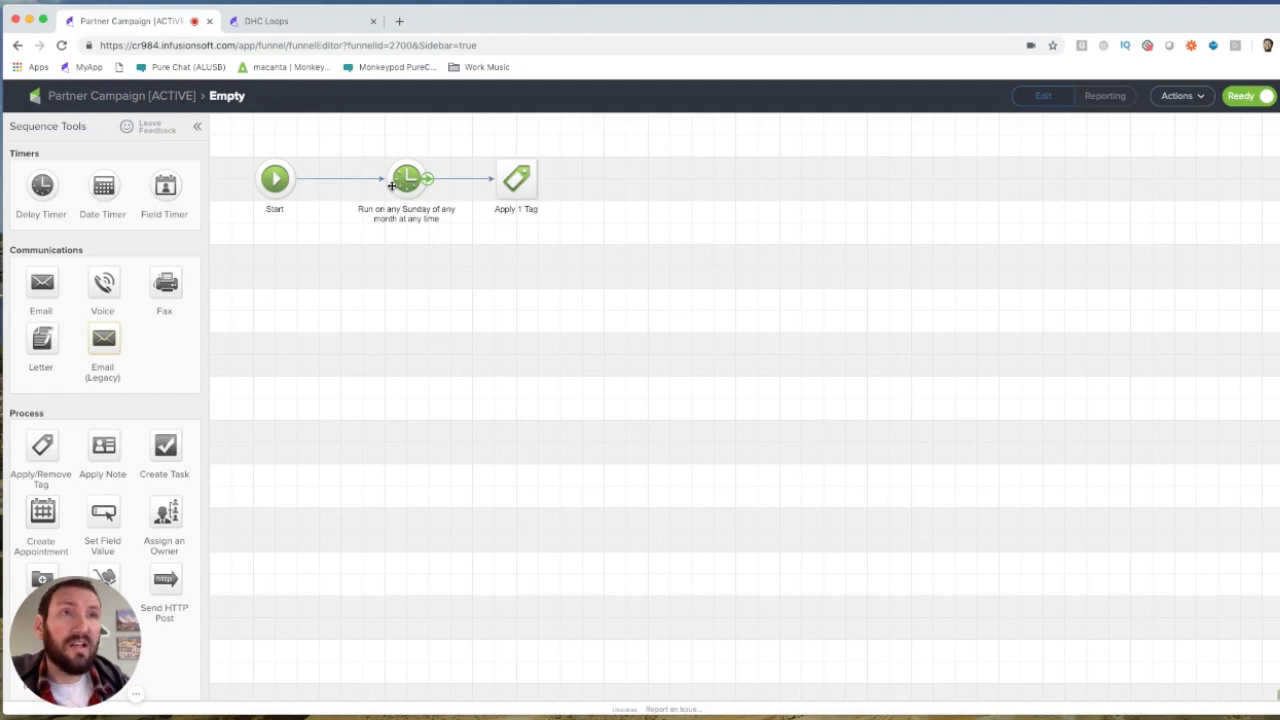
{"action": "double_click", "coordinate": [512, 182]}
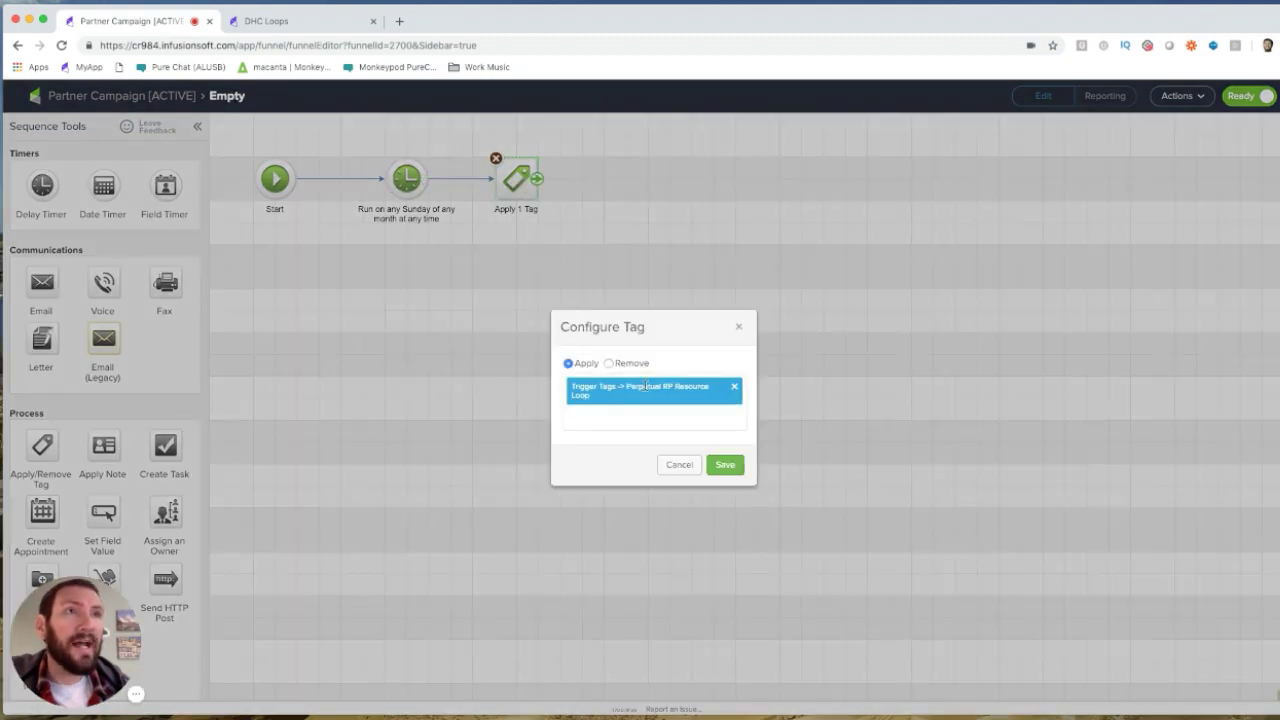
{"action": "left_click", "coordinate": [677, 463]}
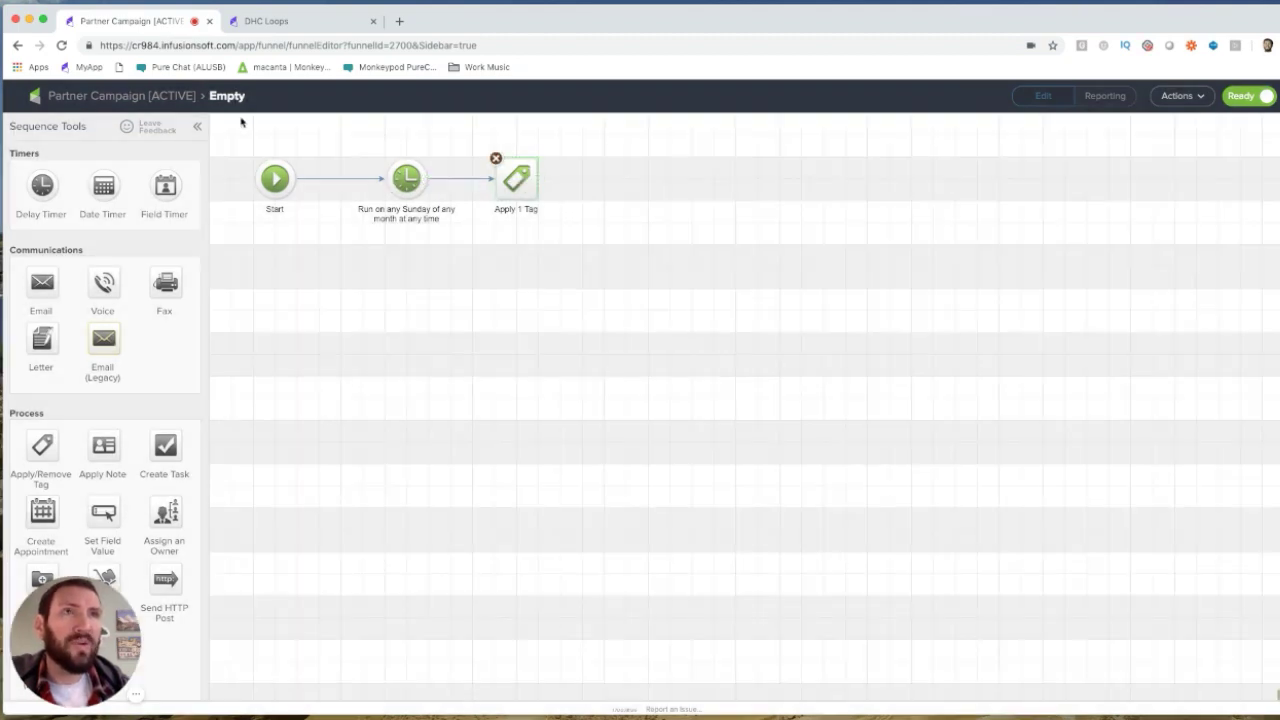
{"action": "left_click", "coordinate": [160, 103]}
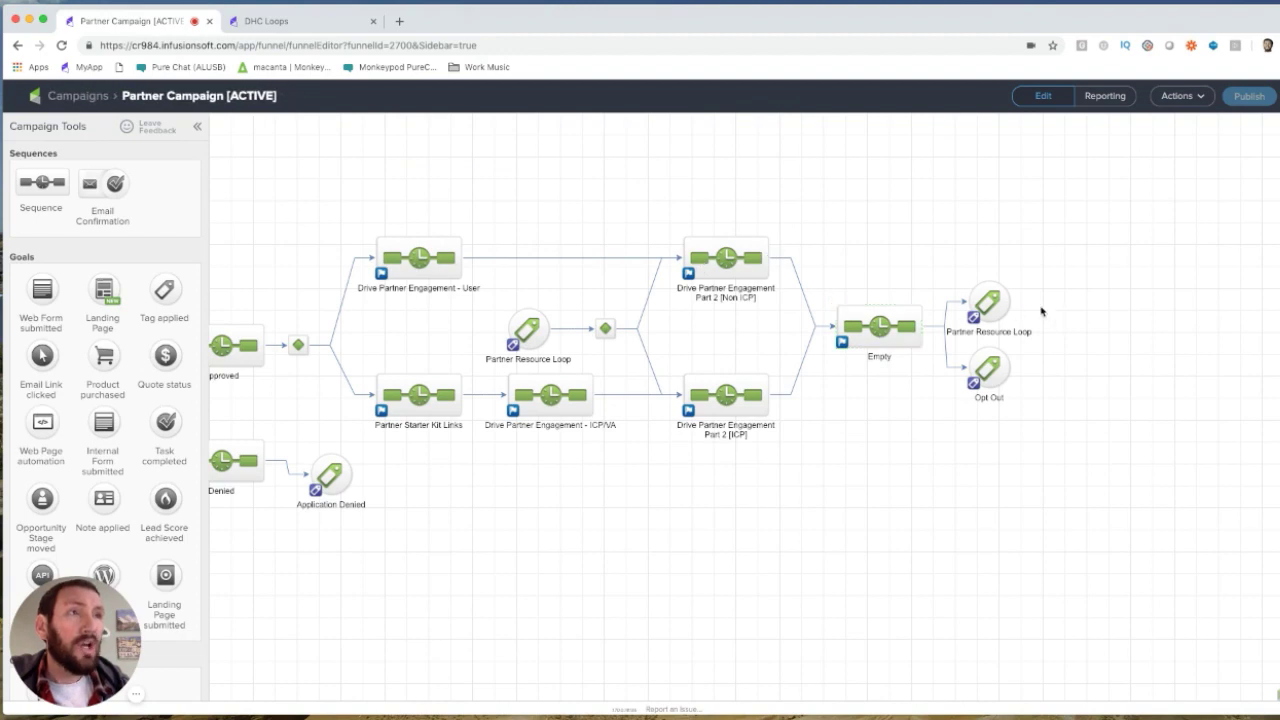
{"action": "double_click", "coordinate": [985, 303]}
{"action": "left_click", "coordinate": [750, 466]}
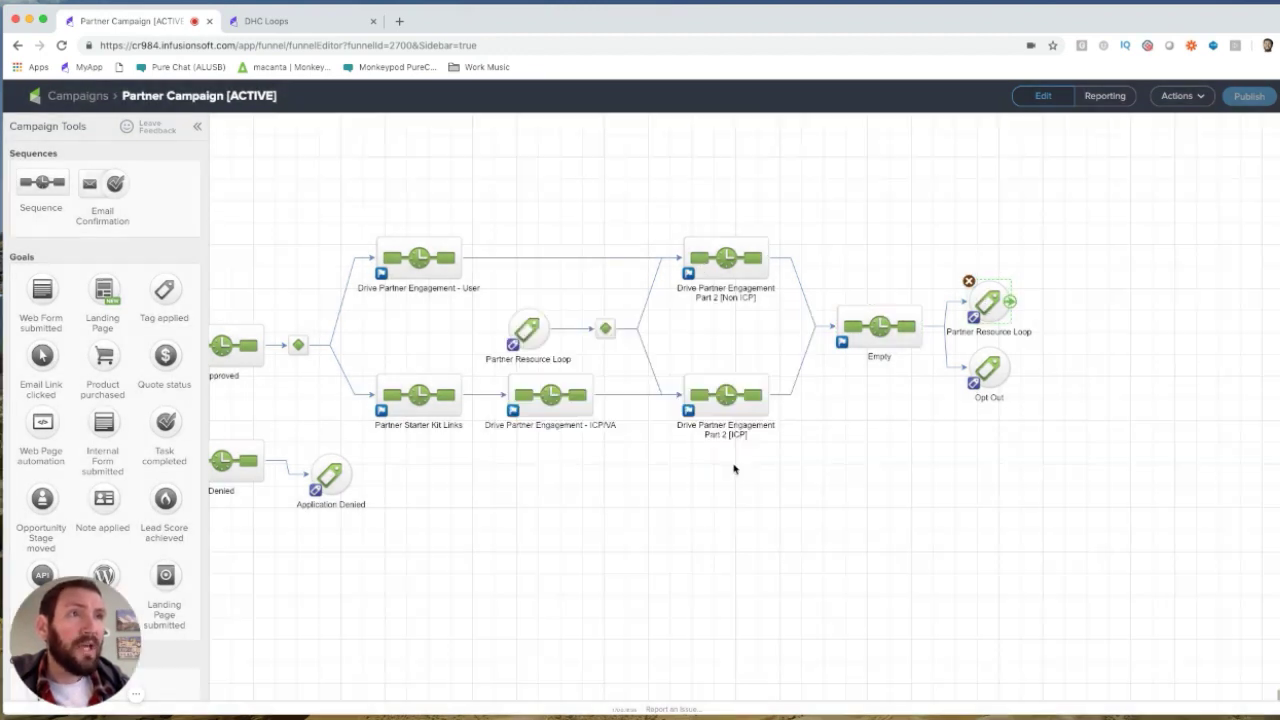
{"action": "double_click", "coordinate": [522, 334]}
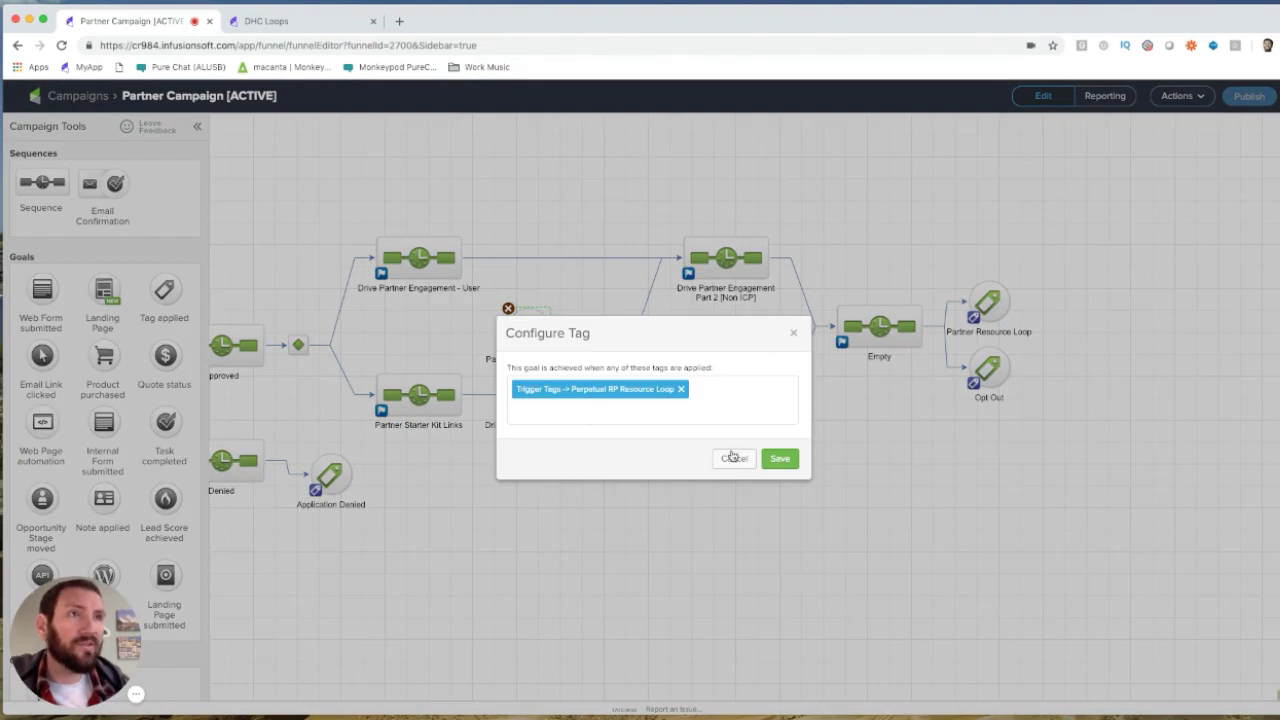
{"action": "left_click", "coordinate": [732, 457]}
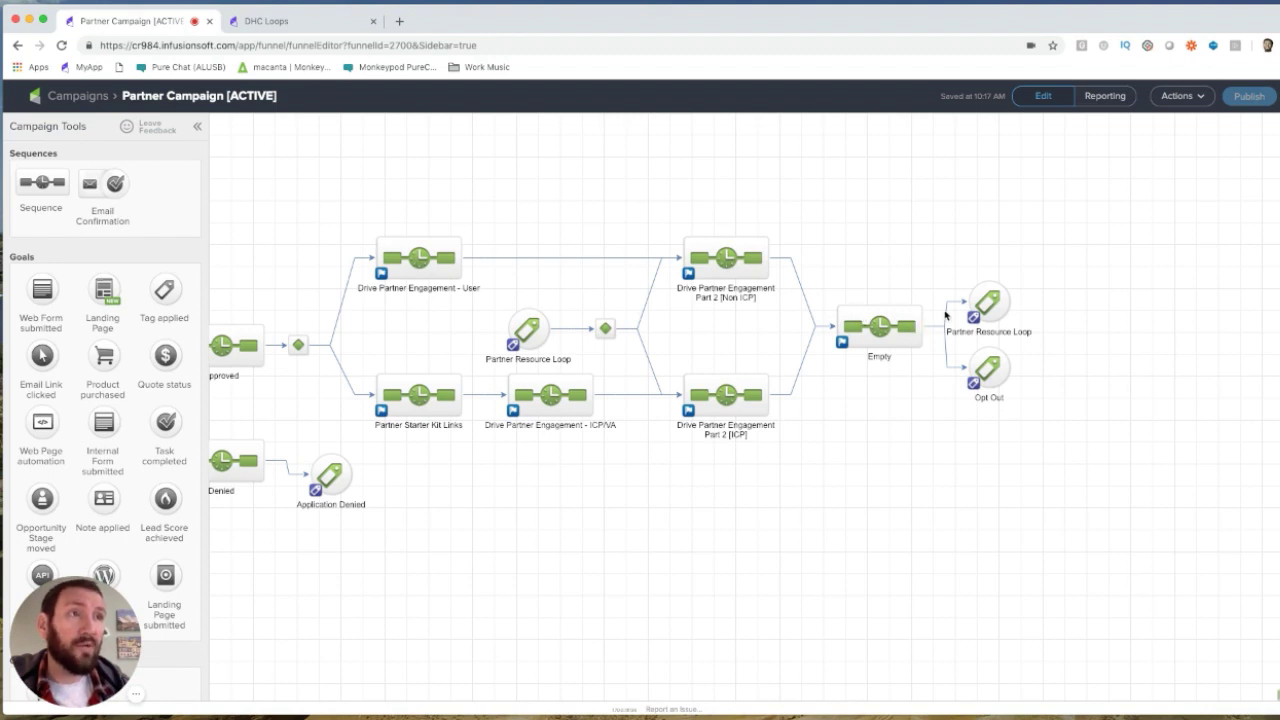
{"action": "left_click", "coordinate": [987, 303]}
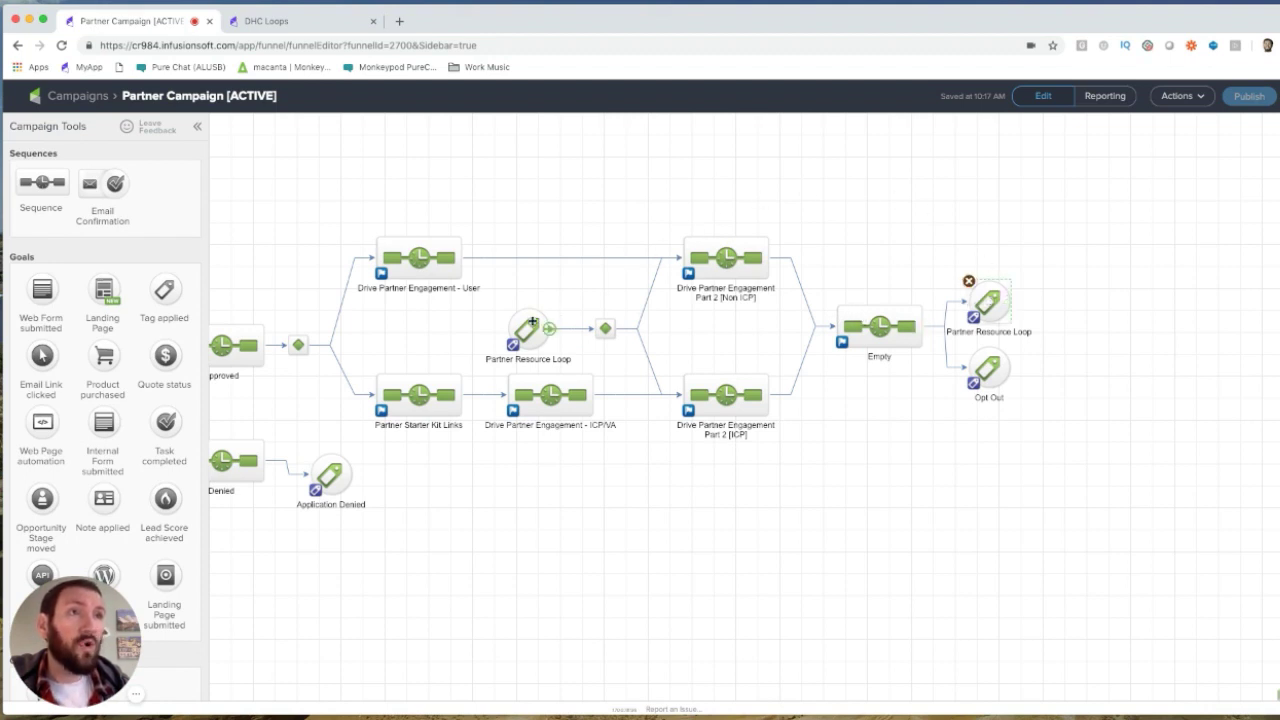
{"action": "left_click", "coordinate": [530, 328]}
{"action": "left_click", "coordinate": [710, 262]}
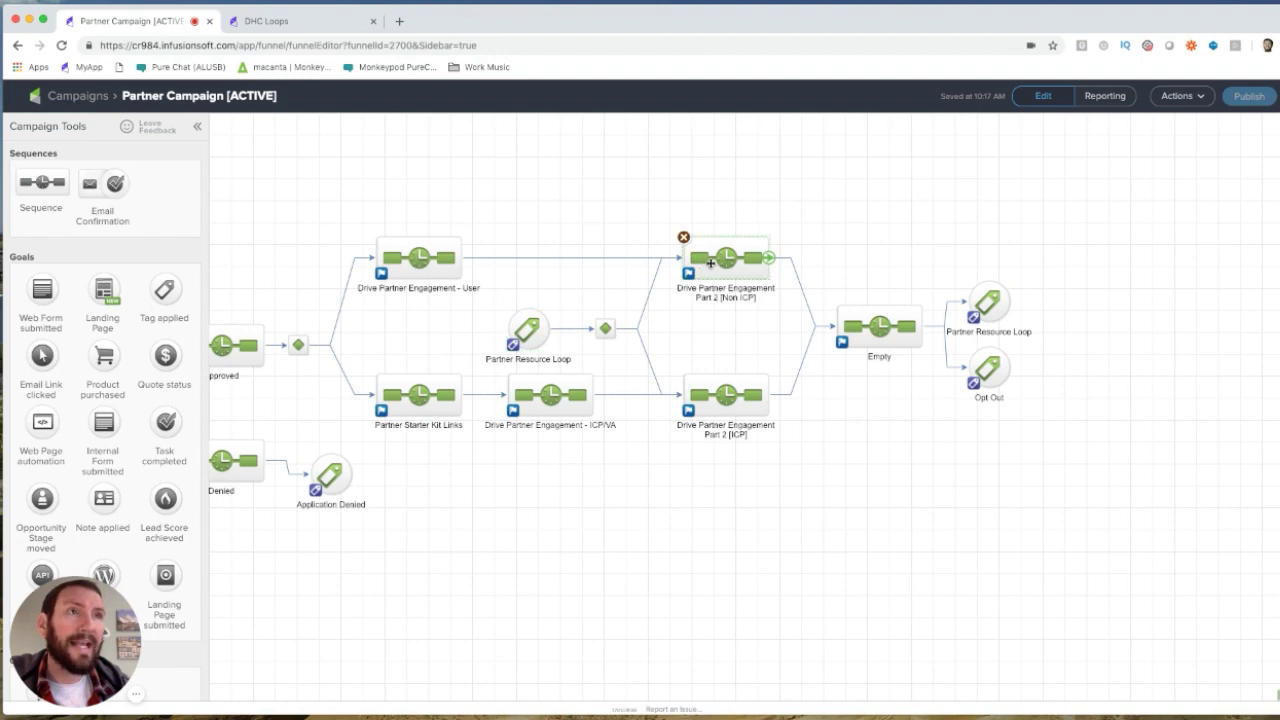
{"action": "double_click", "coordinate": [731, 256]}
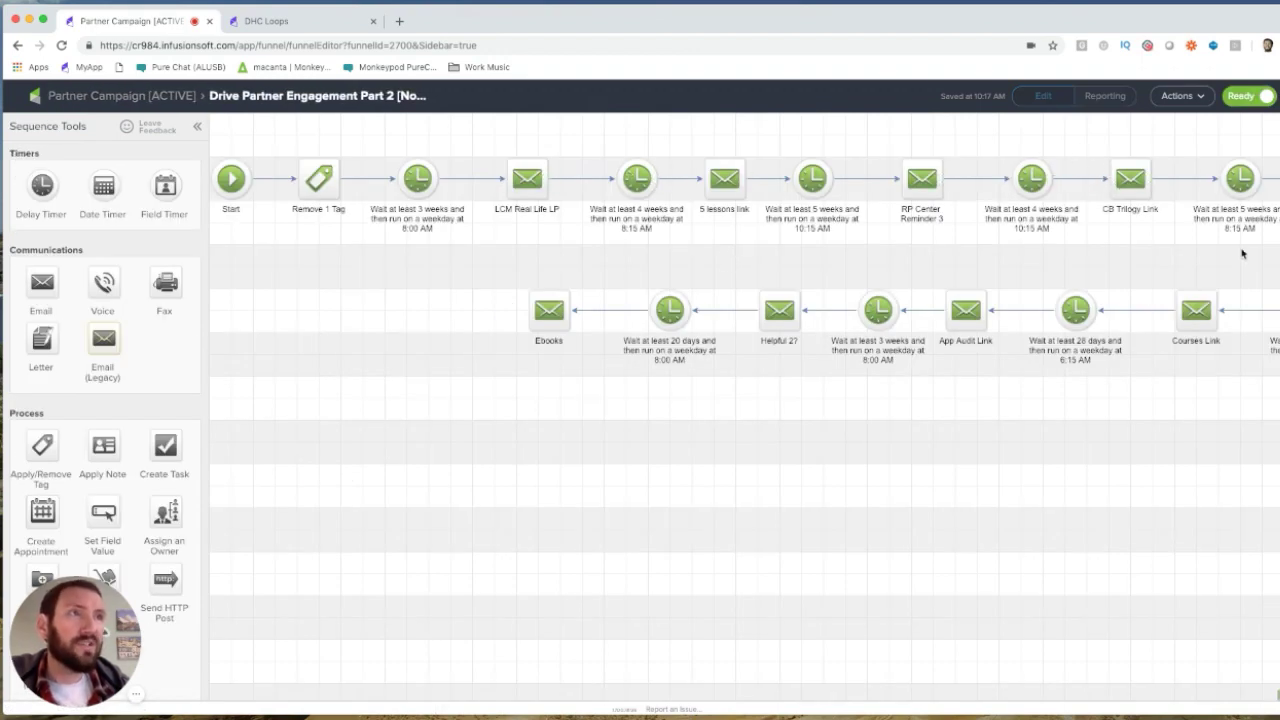
{"action": "left_click", "coordinate": [137, 97]}
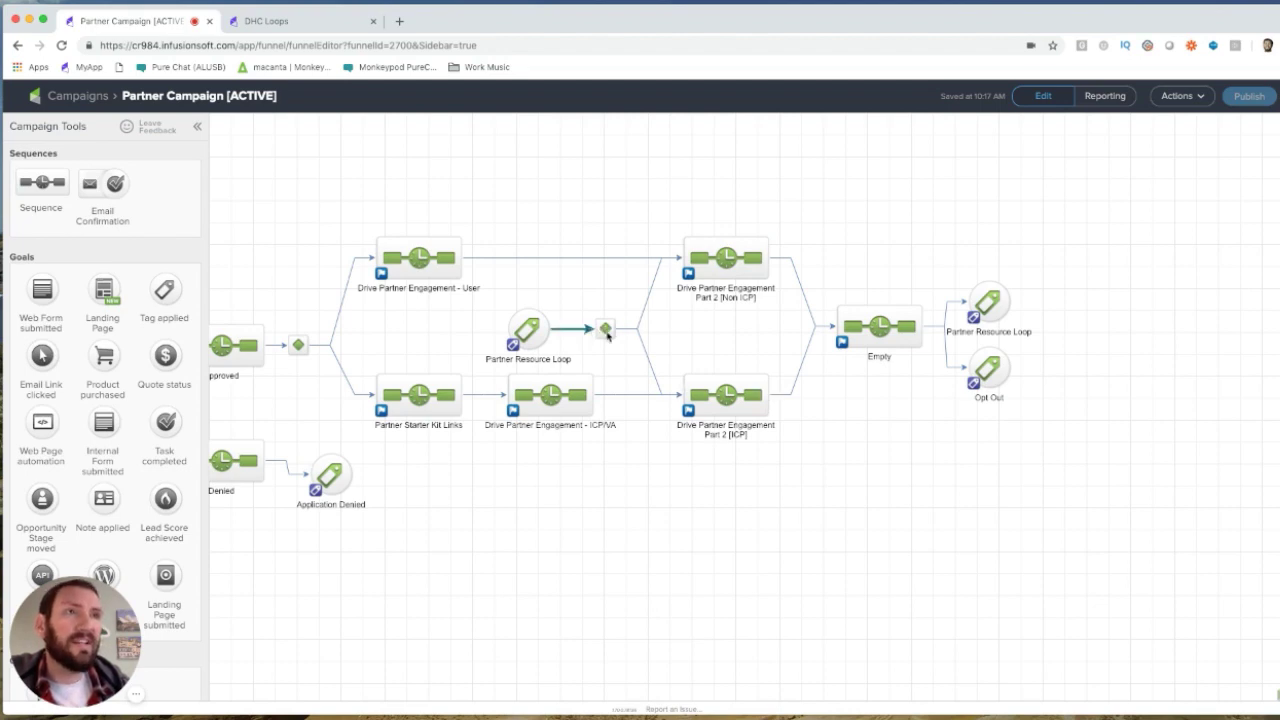
{"action": "double_click", "coordinate": [705, 391]}
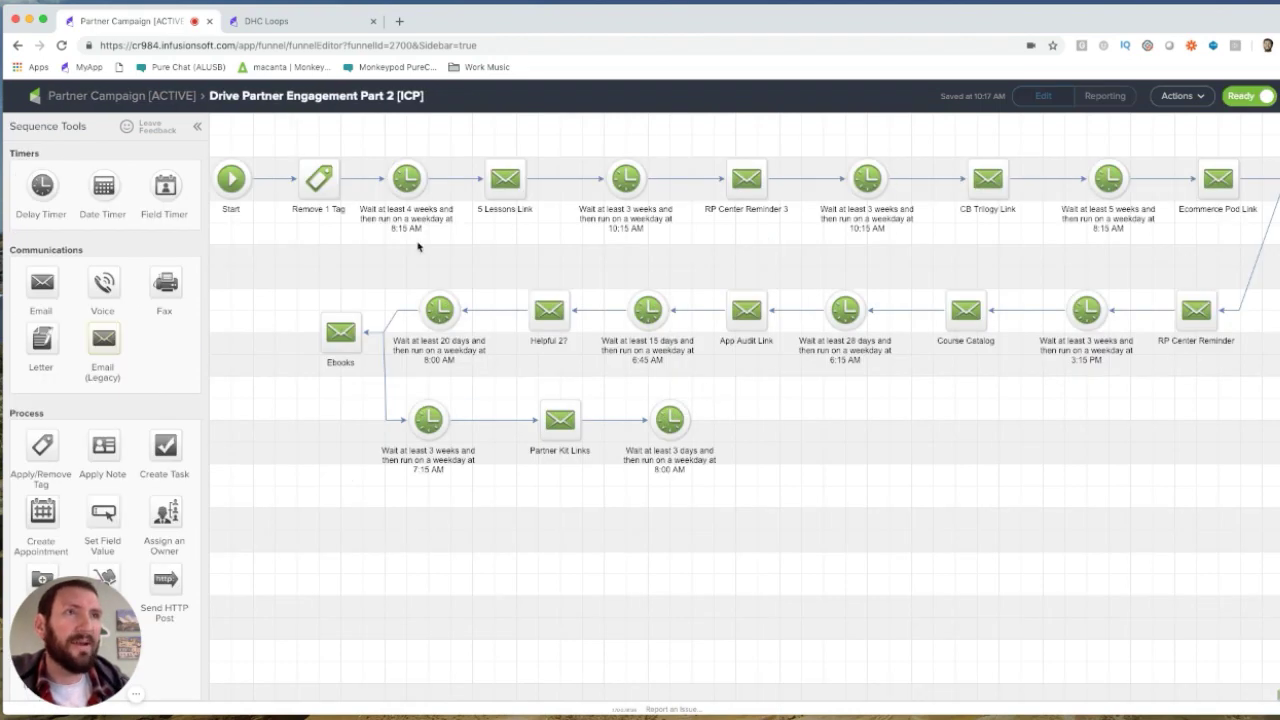
{"action": "left_click", "coordinate": [135, 96]}
{"action": "double_click", "coordinate": [840, 306]}
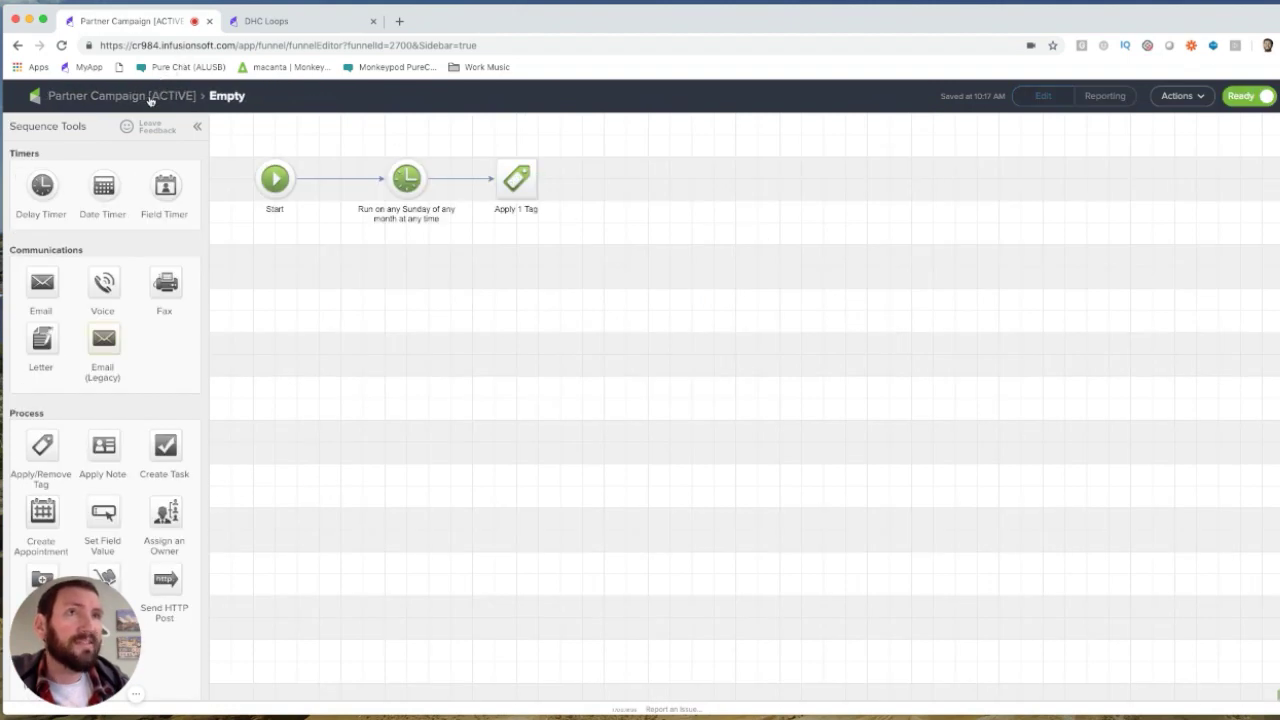
{"action": "left_click", "coordinate": [150, 100]}
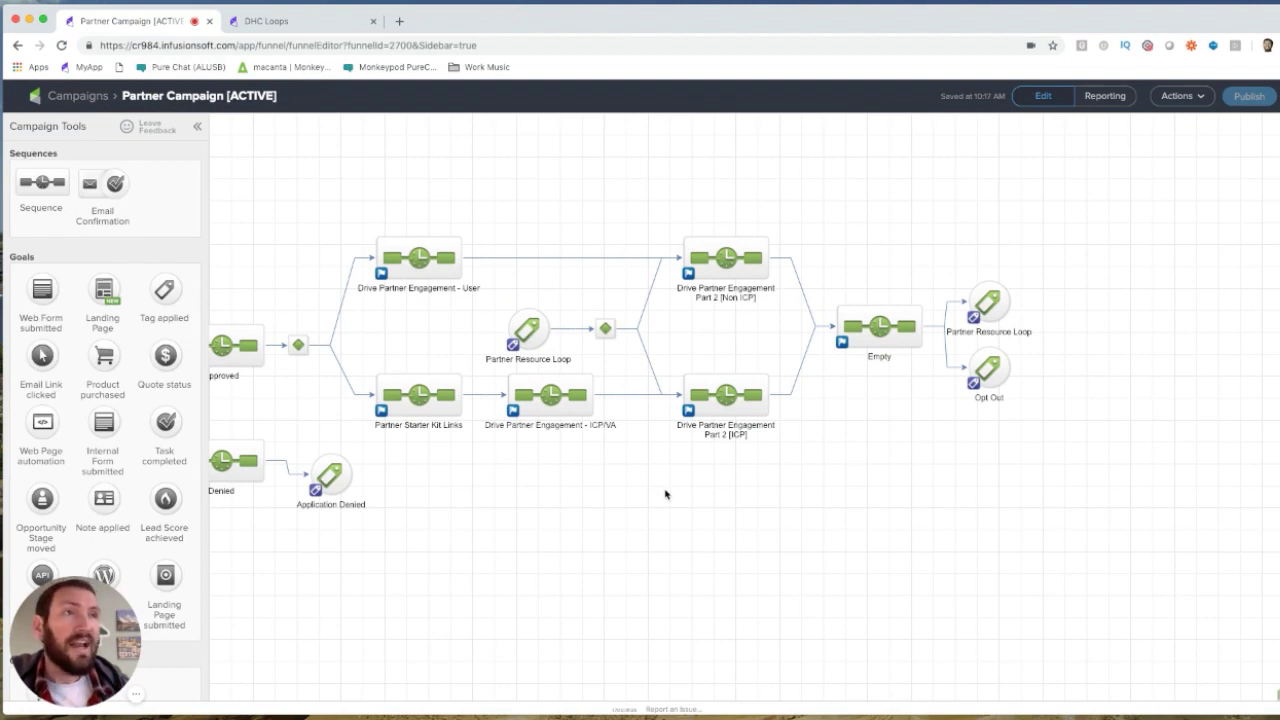
{"action": "left_click_drag", "start_coordinate": [1058, 420], "coordinate": [960, 338]}
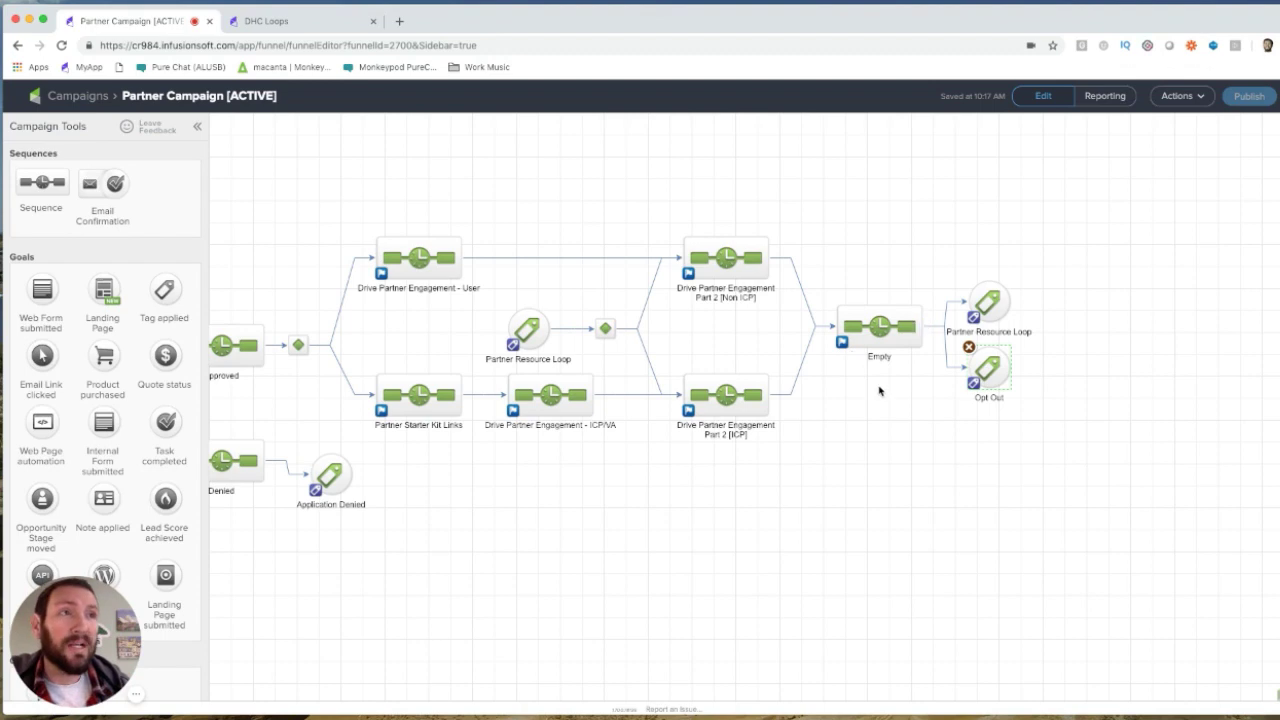
{"action": "left_click", "coordinate": [892, 424]}
{"action": "double_click", "coordinate": [1007, 368]}
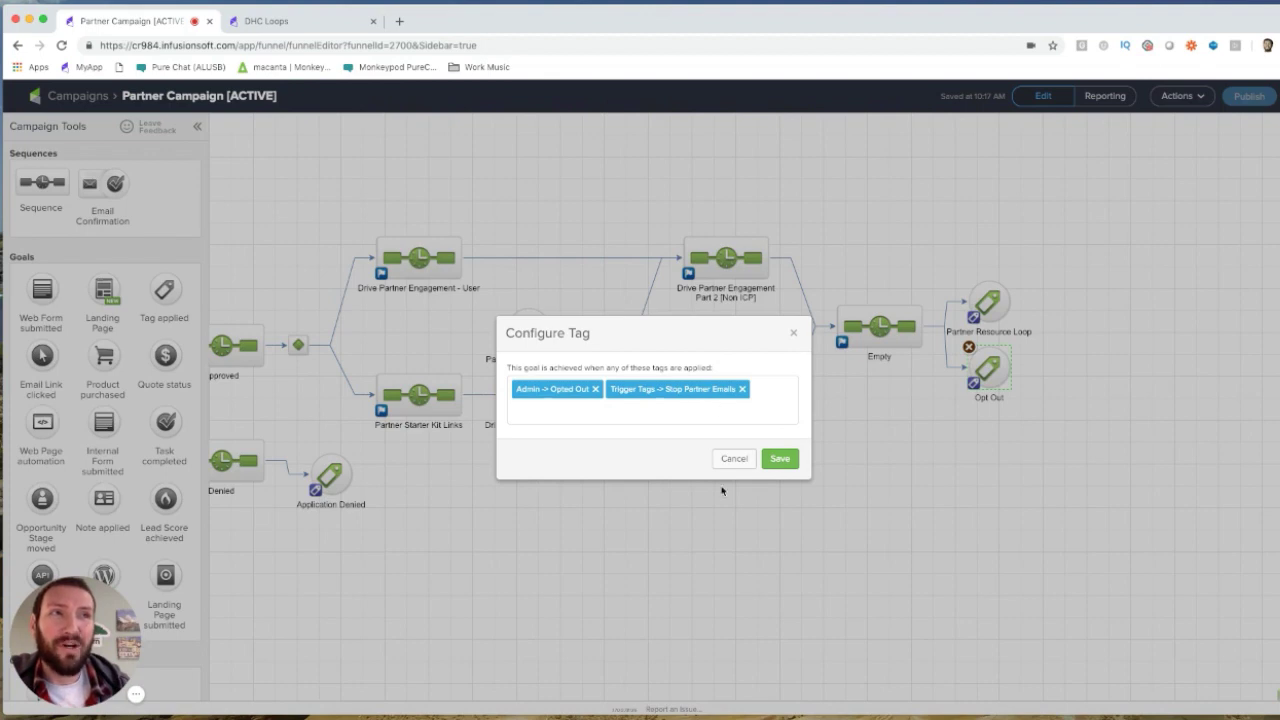
{"action": "left_click", "coordinate": [734, 462]}
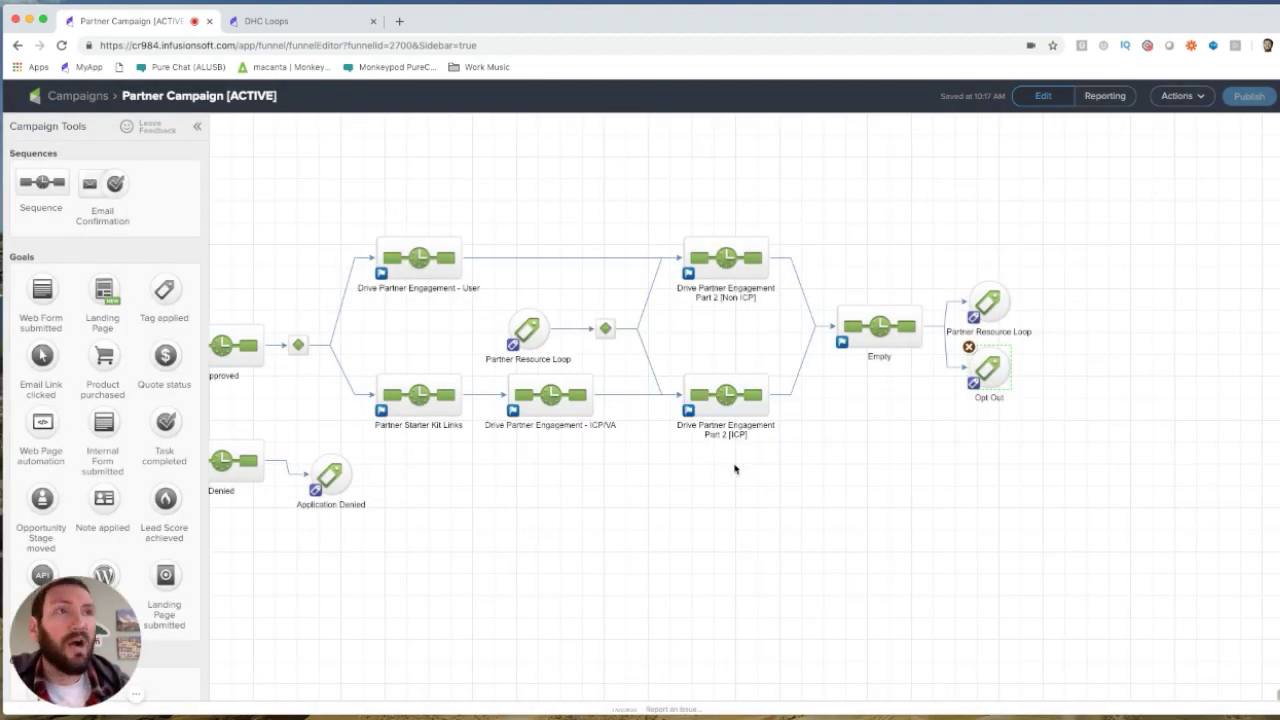
{"action": "left_click", "coordinate": [734, 469]}
{"action": "left_click_drag", "start_coordinate": [1130, 480], "coordinate": [566, 187]}
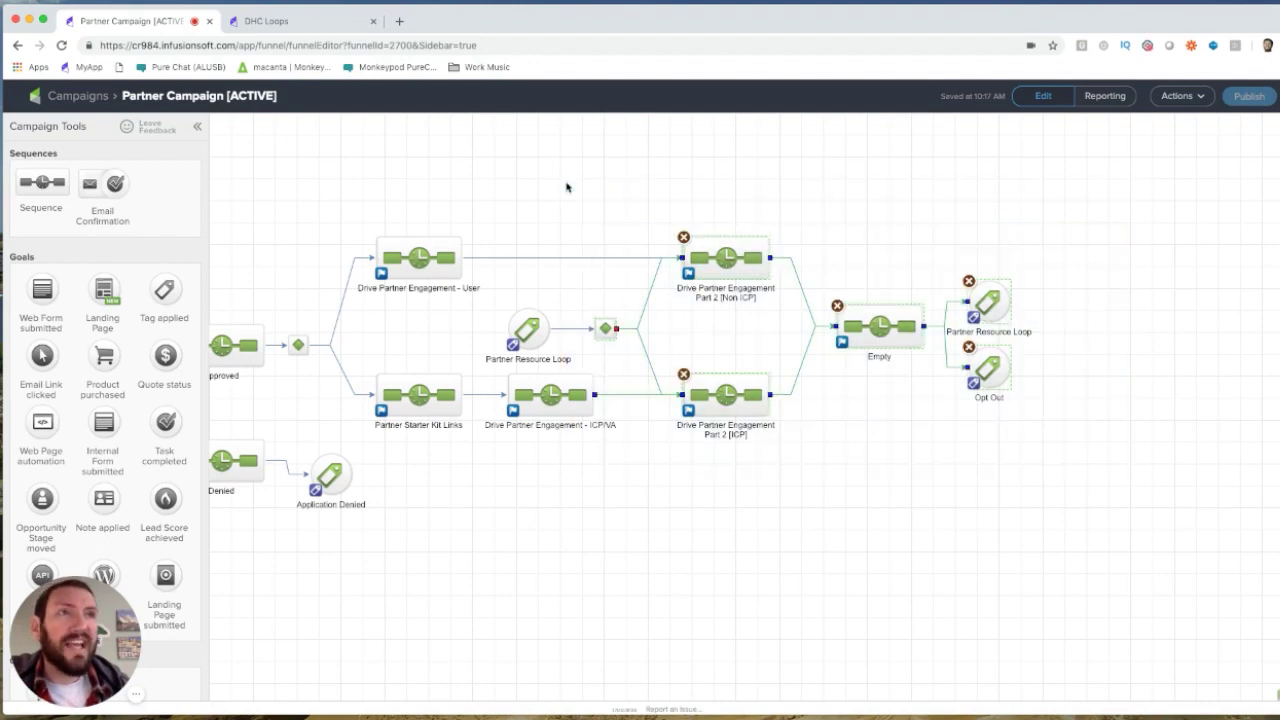
{"action": "left_click", "coordinate": [788, 181]}
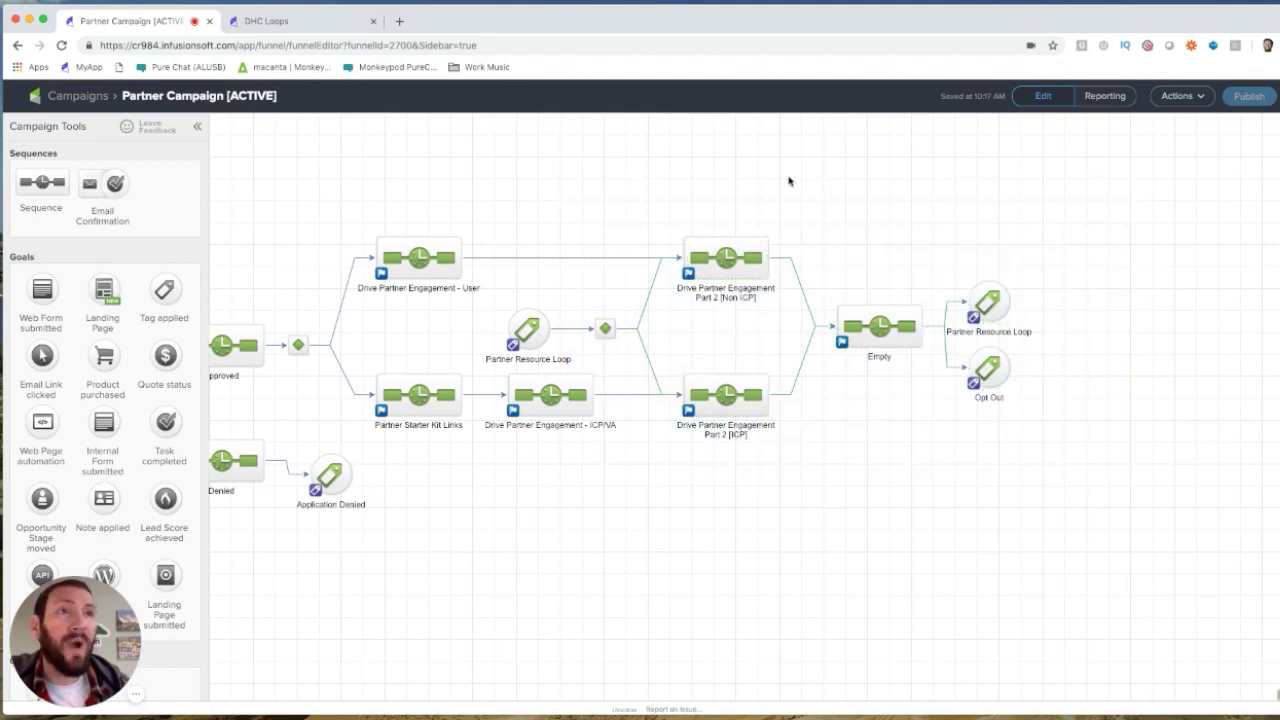